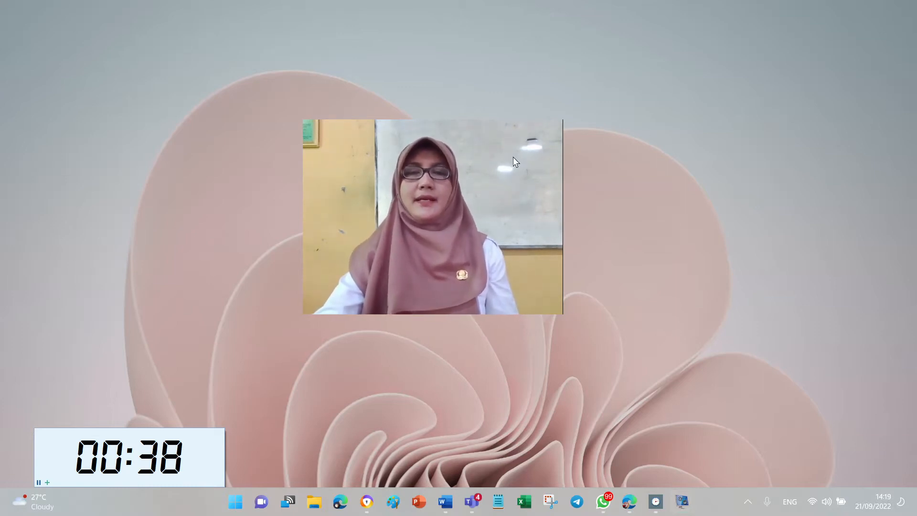
Bring up the RUBRIK TUGAS 2 rubric in Word, then switch to the Teams list of teams.
left_click(445, 501)
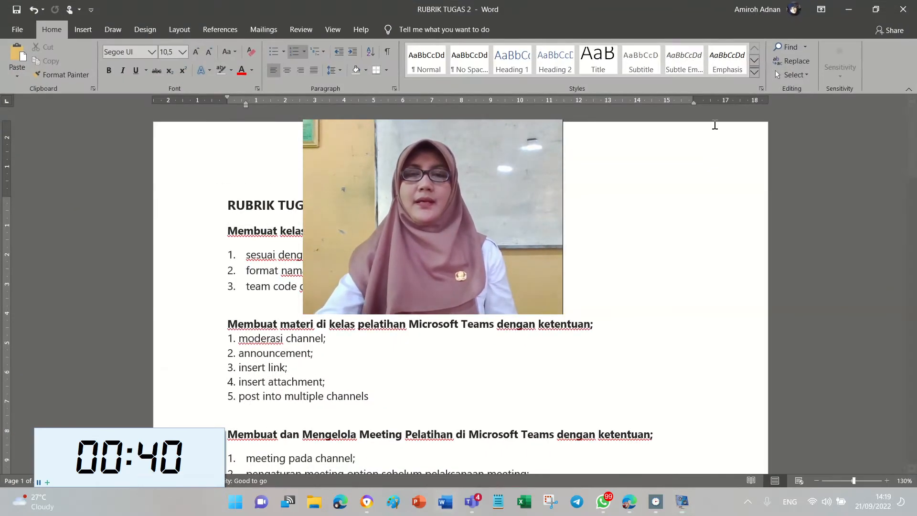
left_click_drag(510, 169, 875, 328)
left_click(757, 200)
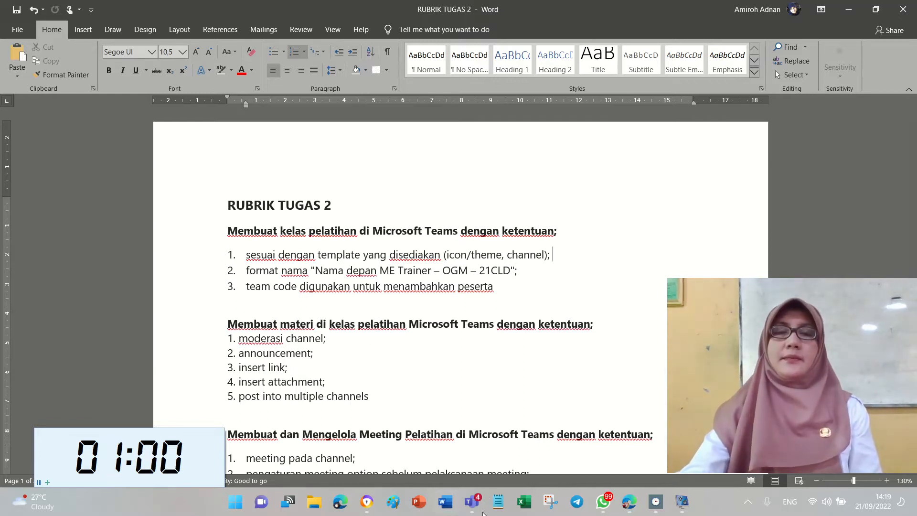
left_click(472, 501)
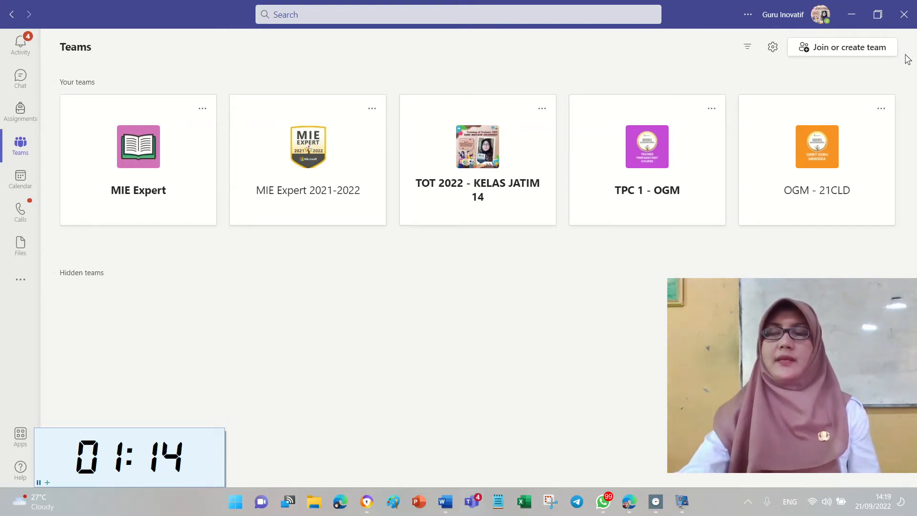
Start a new Class team based on the existing OGM - 21CLD team as template.
left_click(877, 52)
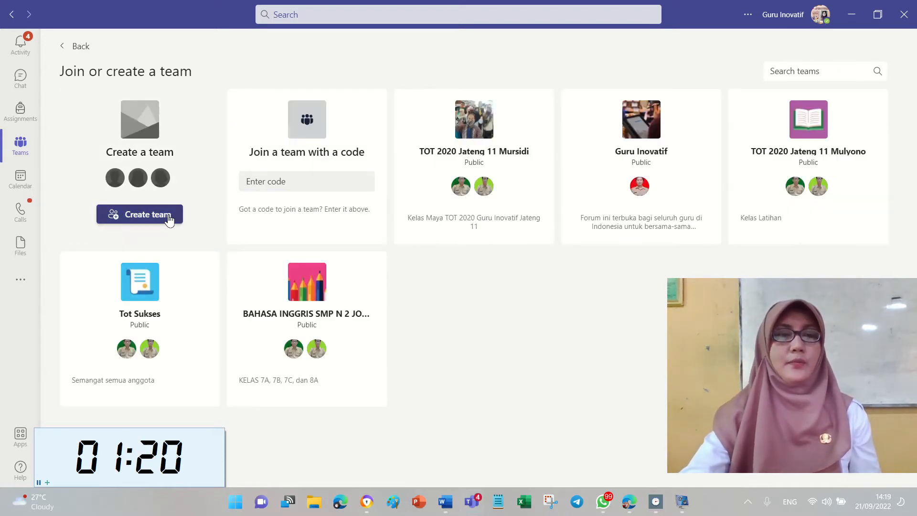
left_click(169, 219)
left_click(273, 236)
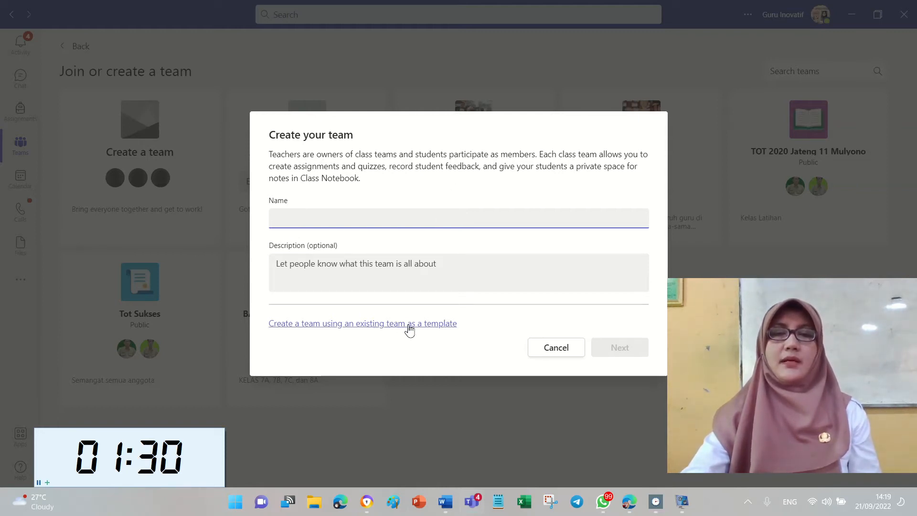
left_click(426, 325)
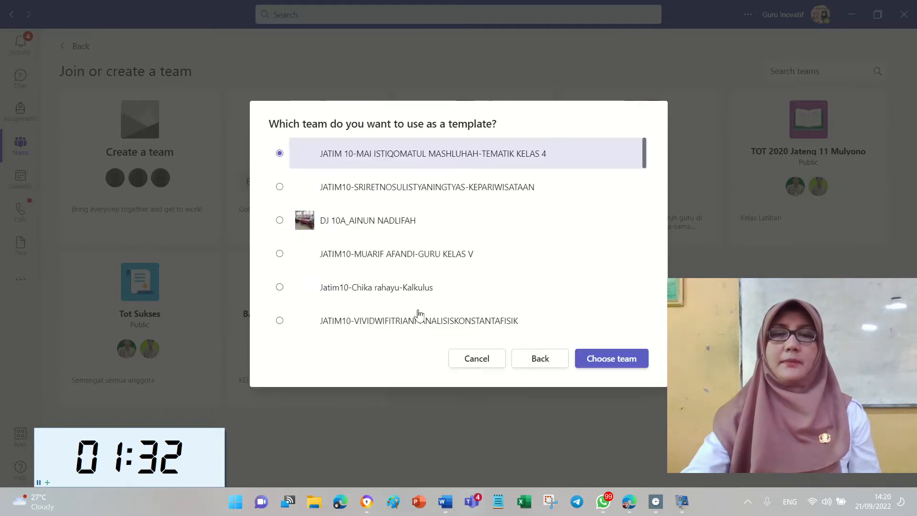
left_click(645, 184)
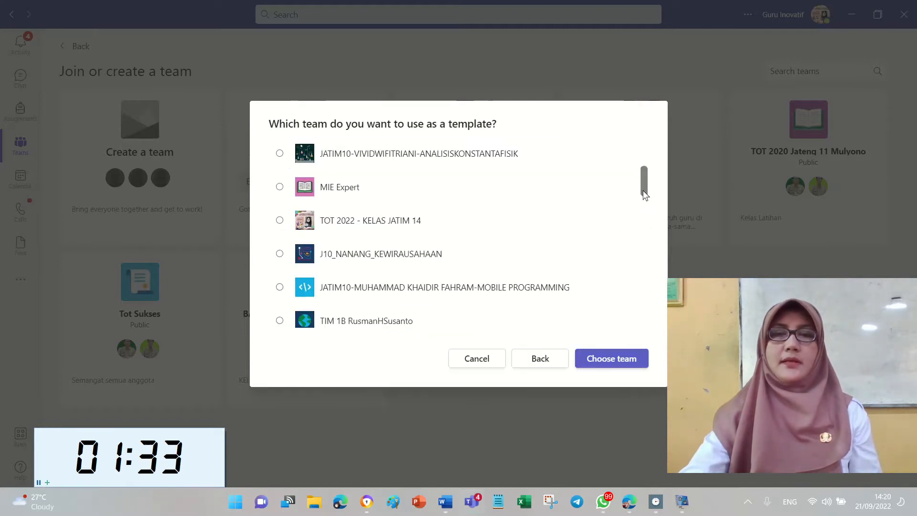
left_click(644, 218)
left_click_drag(645, 211, 640, 244)
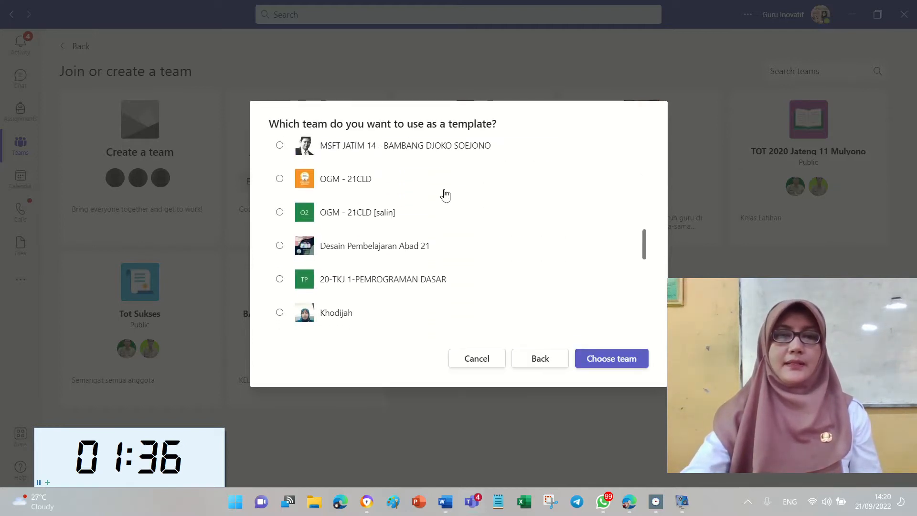
left_click(326, 180)
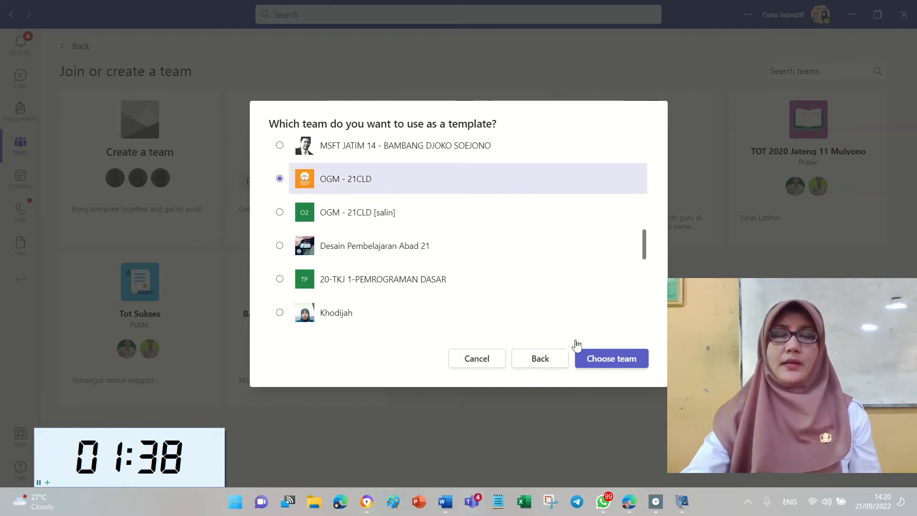
left_click(609, 359)
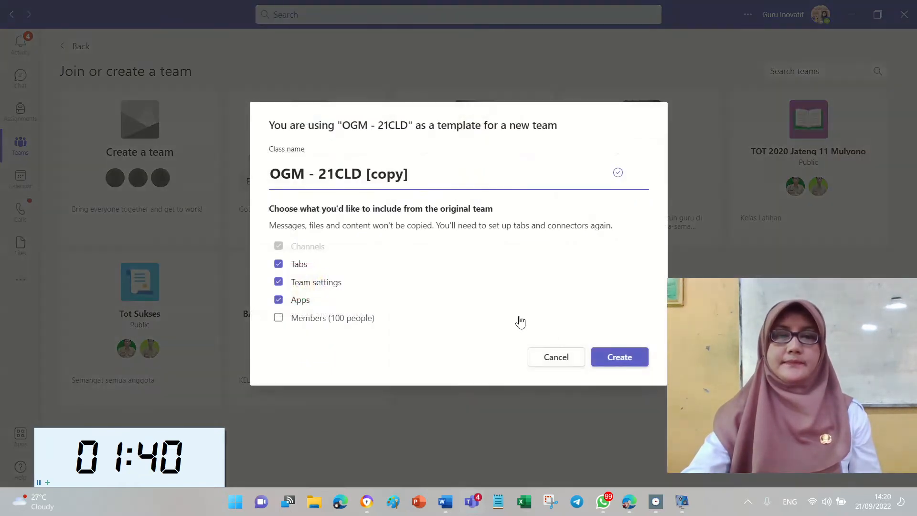
Replace the class name's [copy] suffix with the trainer's first name prefix and create the team.
left_click_drag(364, 181, 447, 179)
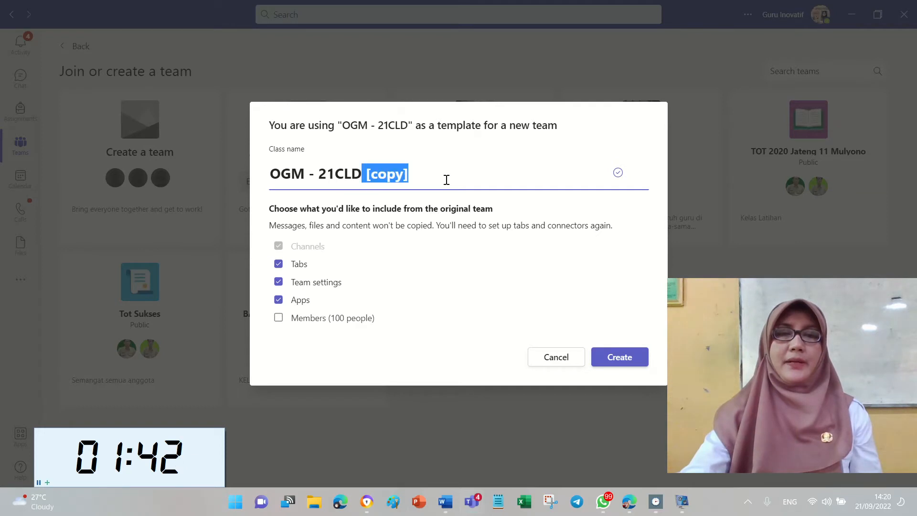
key("BackSpace")
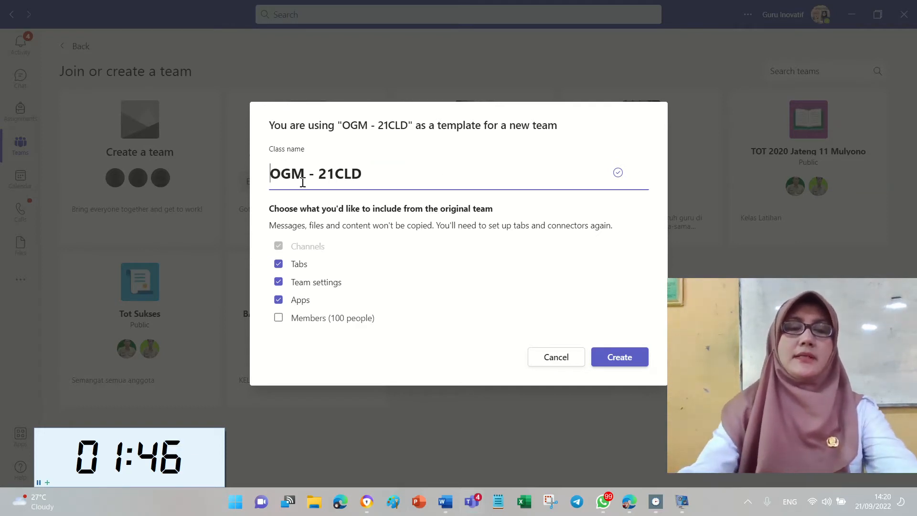
type("AMIROH-")
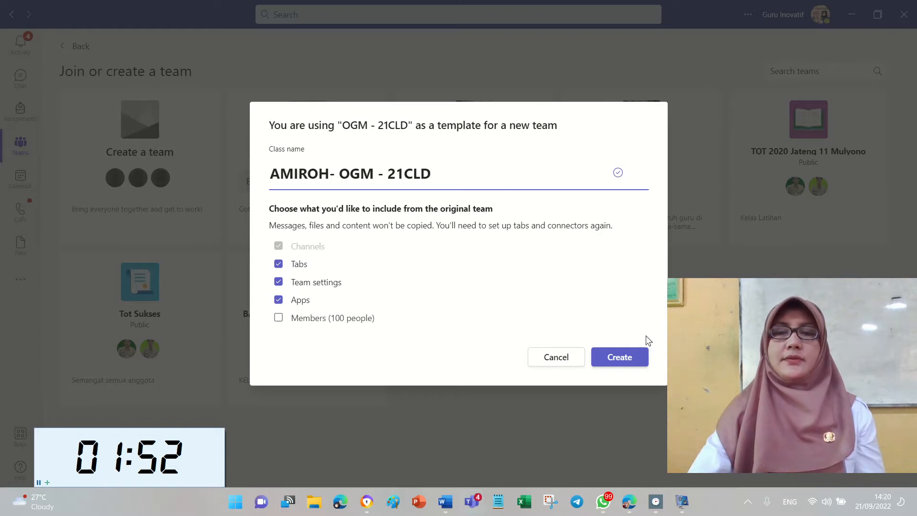
left_click(633, 357)
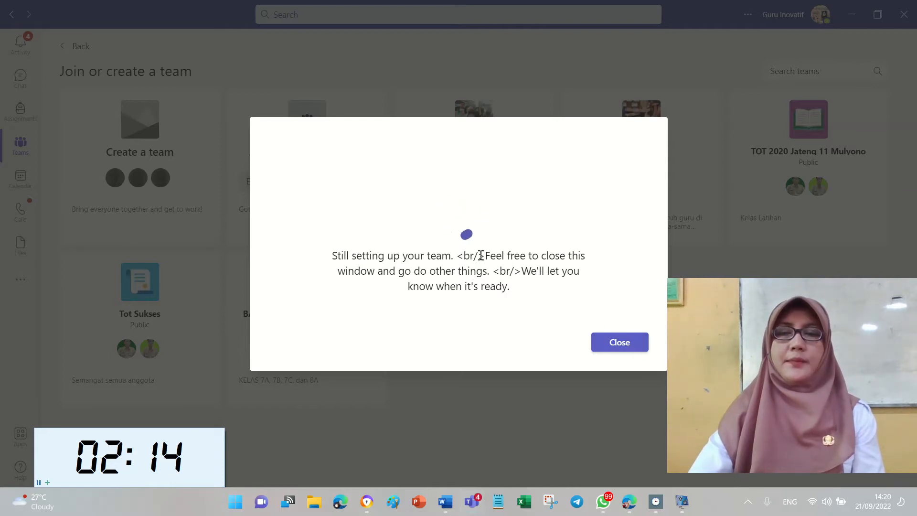
left_click(603, 344)
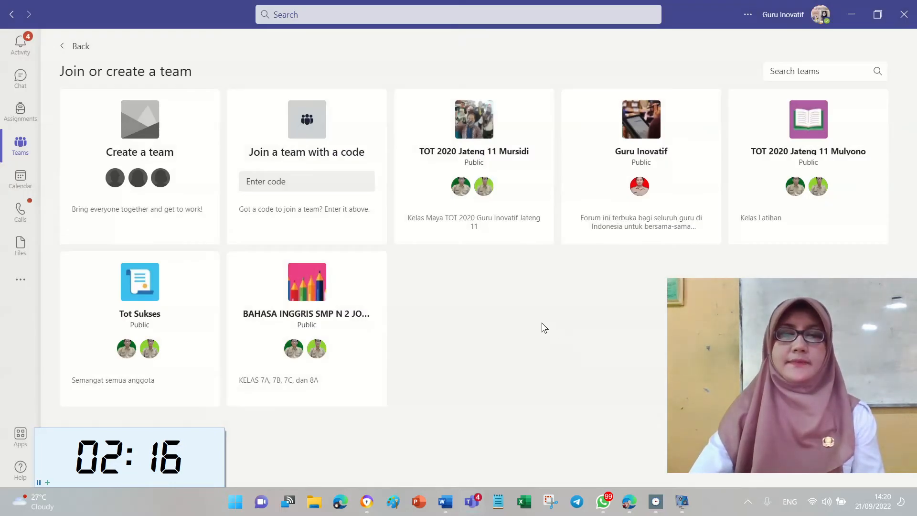
Open the newly created class team and edit its avatar and class details.
left_click(24, 151)
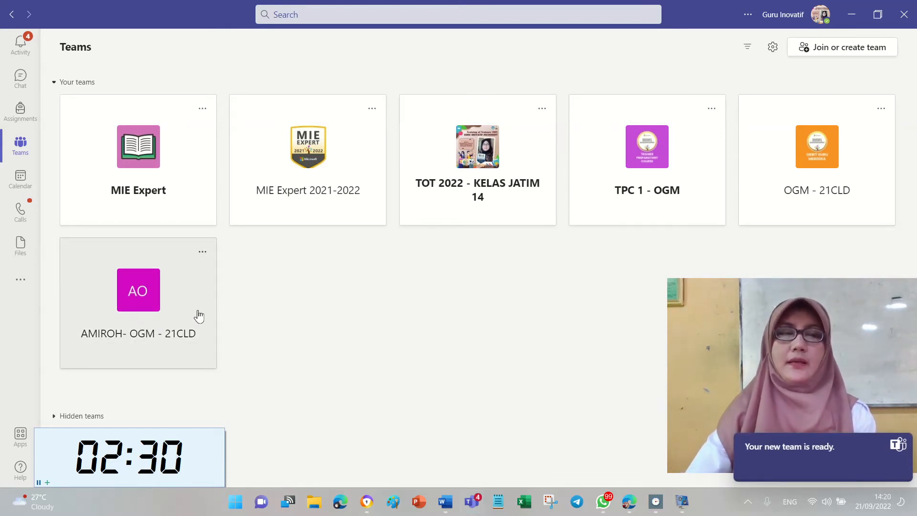
left_click(170, 325)
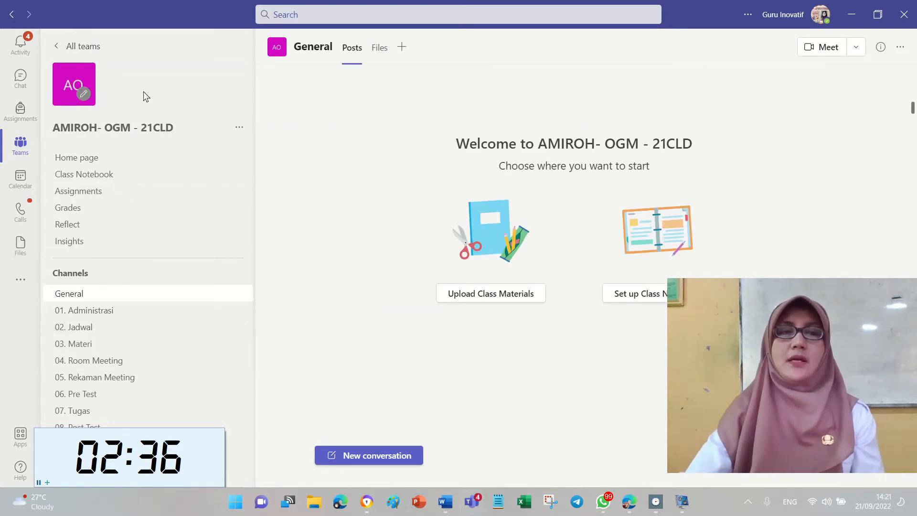
left_click(85, 95)
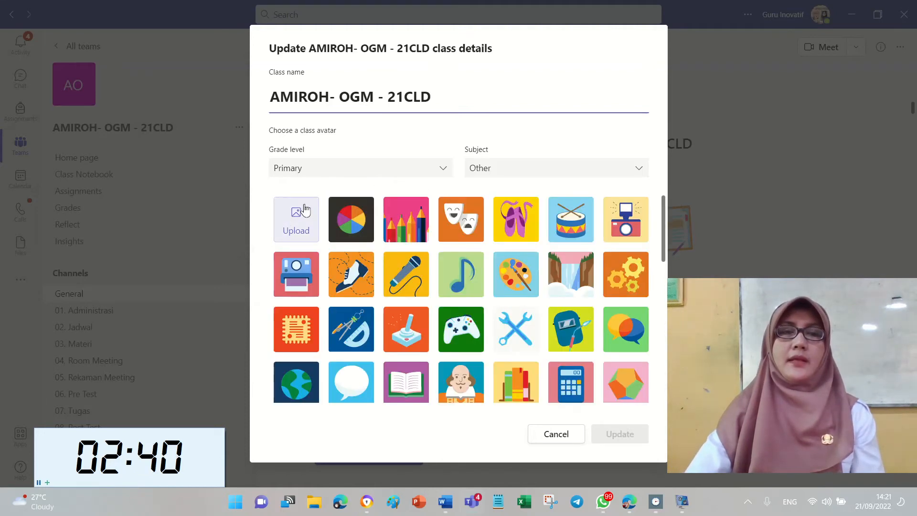
Upload the ICON image from PREPARATORY > ASSETS as the team avatar, save, and return to Word.
left_click(306, 209)
left_click(187, 32)
double_click(154, 95)
double_click(155, 109)
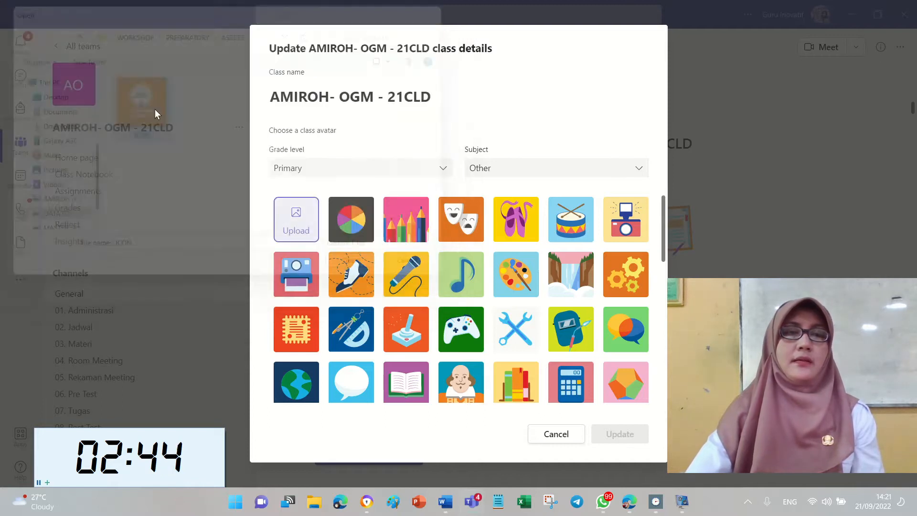
left_click(633, 437)
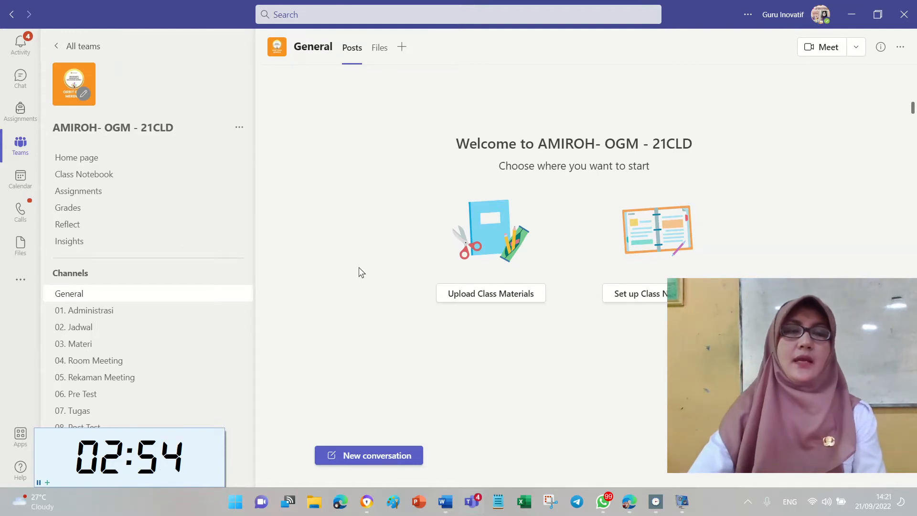
left_click(445, 499)
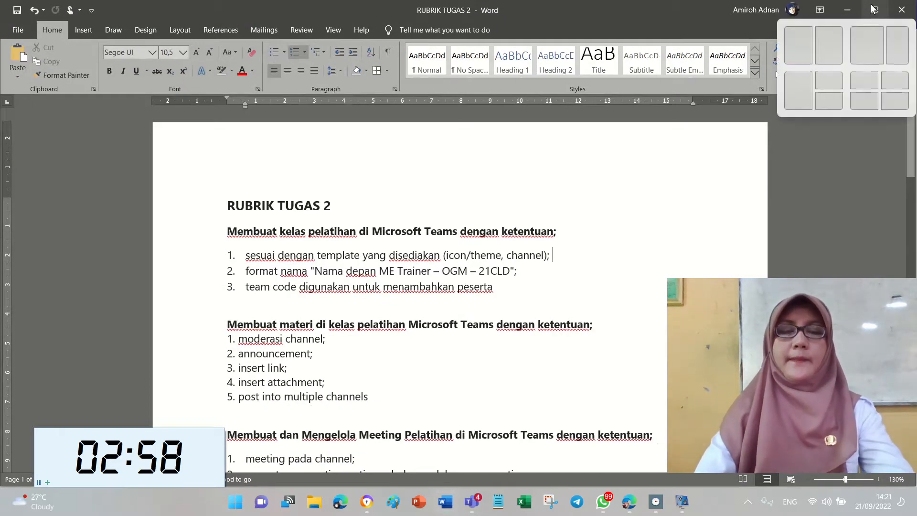
Snap Word to the right half of the screen with Teams filling the left half.
left_click(872, 8)
left_click(829, 45)
left_click(740, 193)
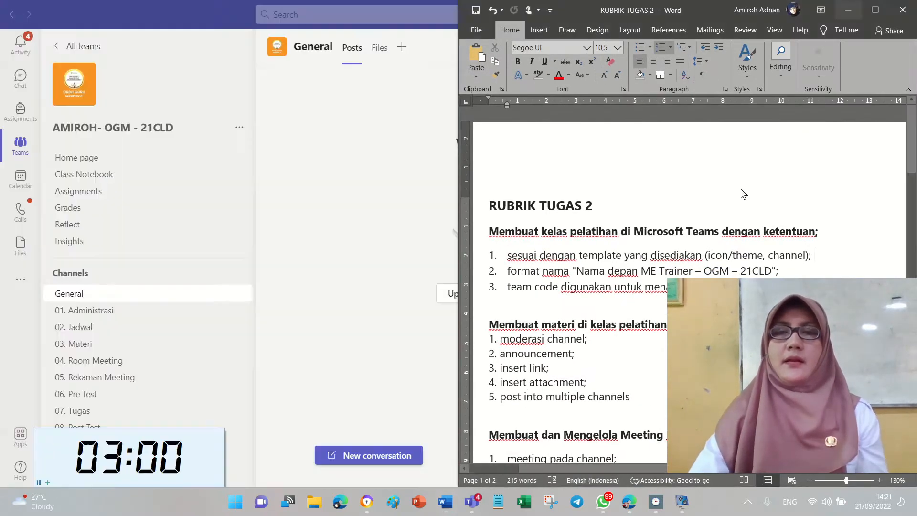
Review the first three rubric requirements, including 'team code digunakan', then return to Teams.
left_click_drag(816, 256, 523, 258)
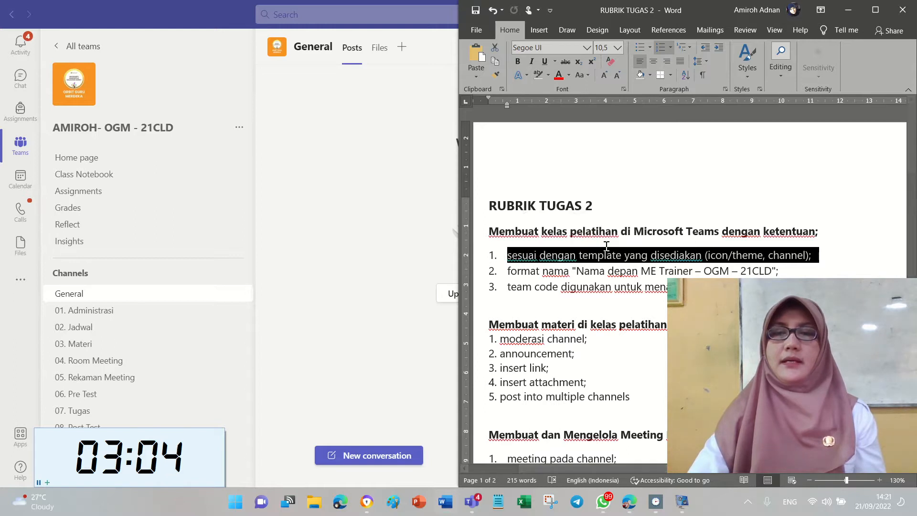
scroll(609, 243, "down", 2)
left_click(651, 196)
left_click_drag(509, 198, 789, 198)
left_click(791, 199)
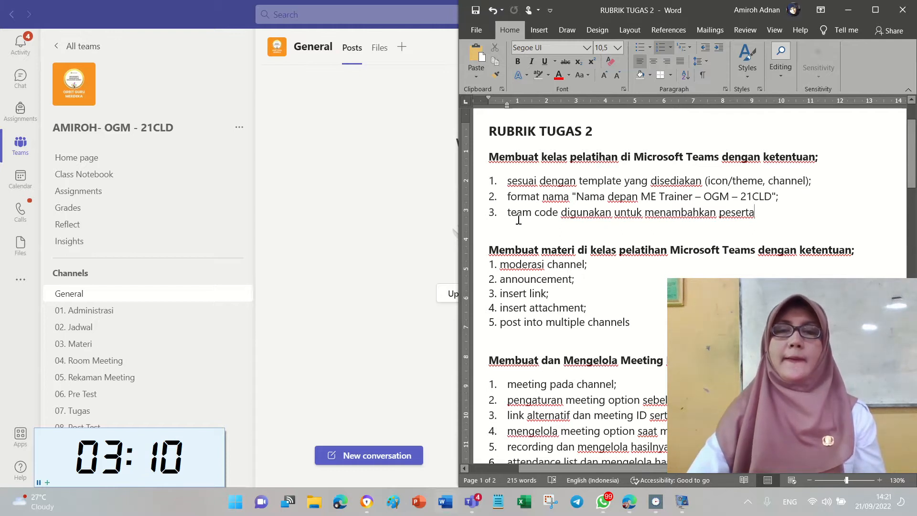
left_click_drag(506, 213, 613, 213)
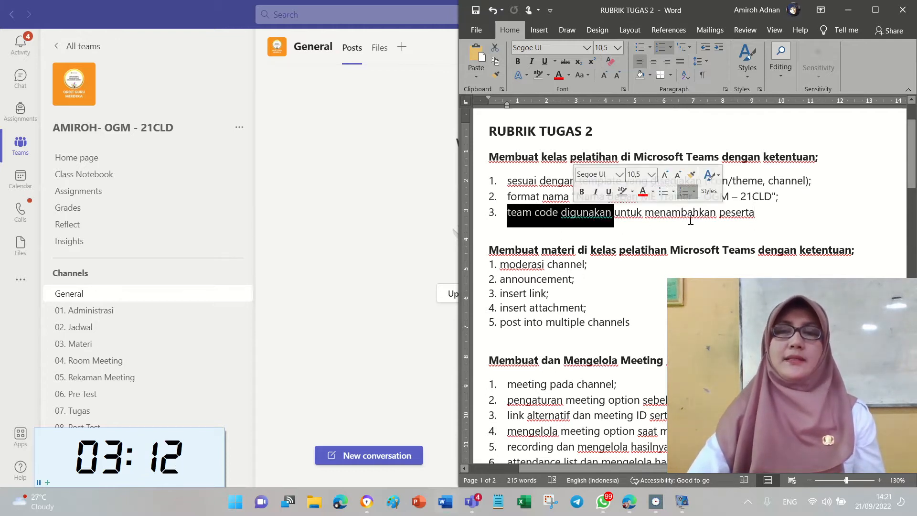
left_click(737, 217)
left_click(348, 210)
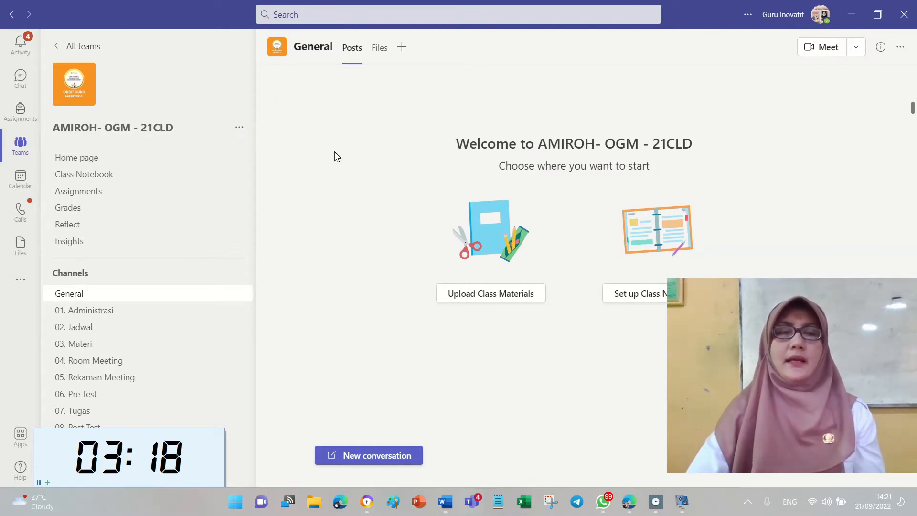
Open the class team's management page on its Settings tab.
left_click(240, 128)
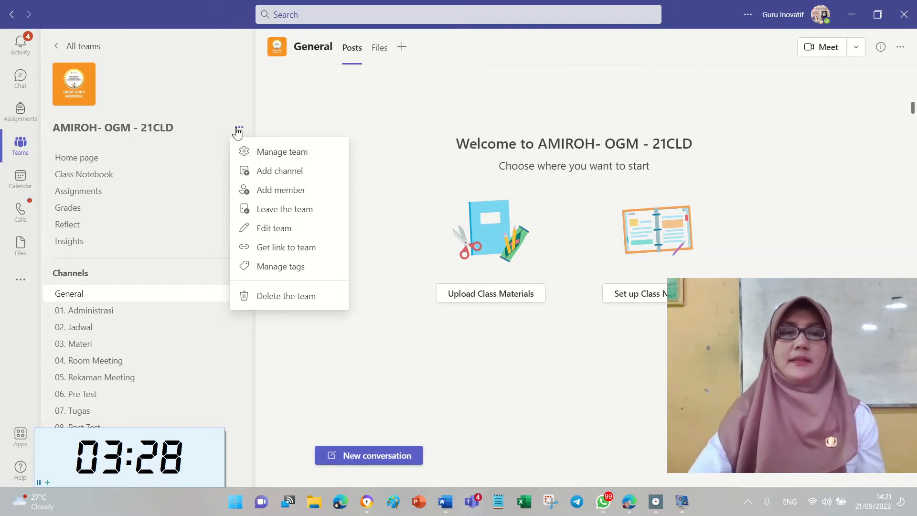
left_click(290, 153)
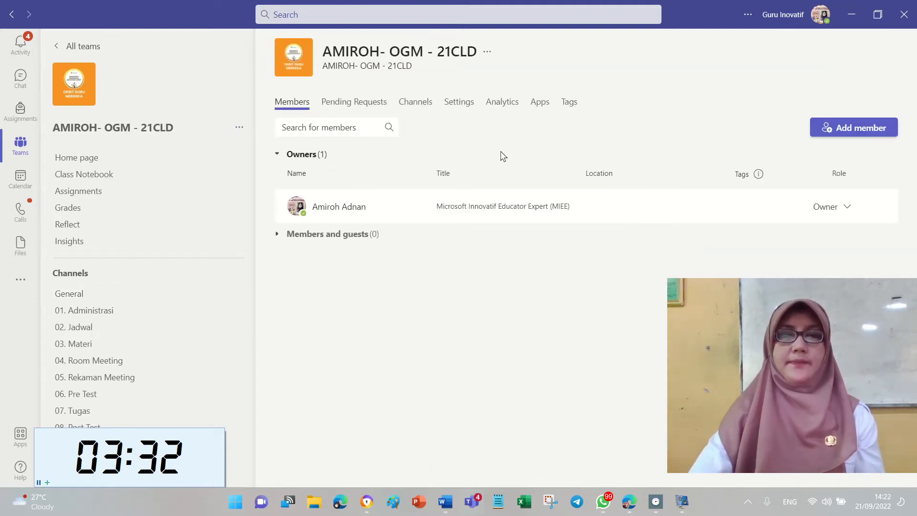
left_click(463, 103)
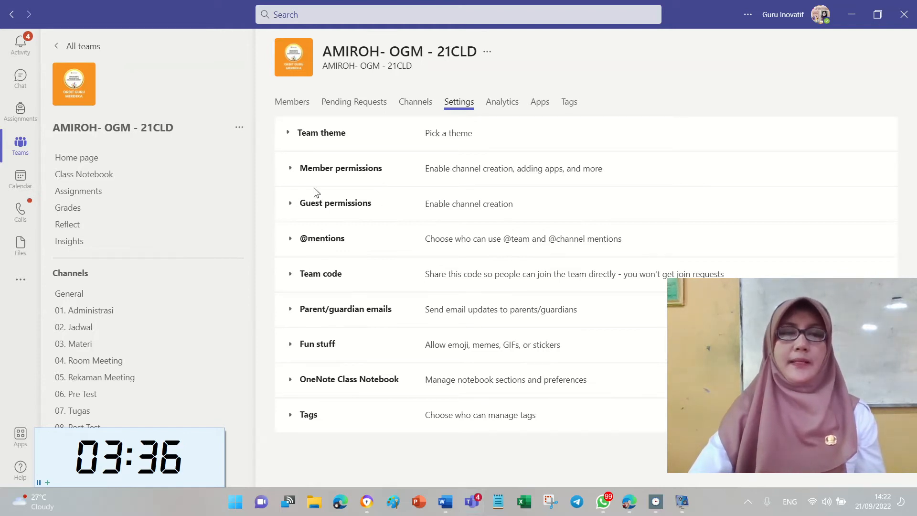
Generate the team join code, view it full screen, then go to the Members list.
left_click(304, 274)
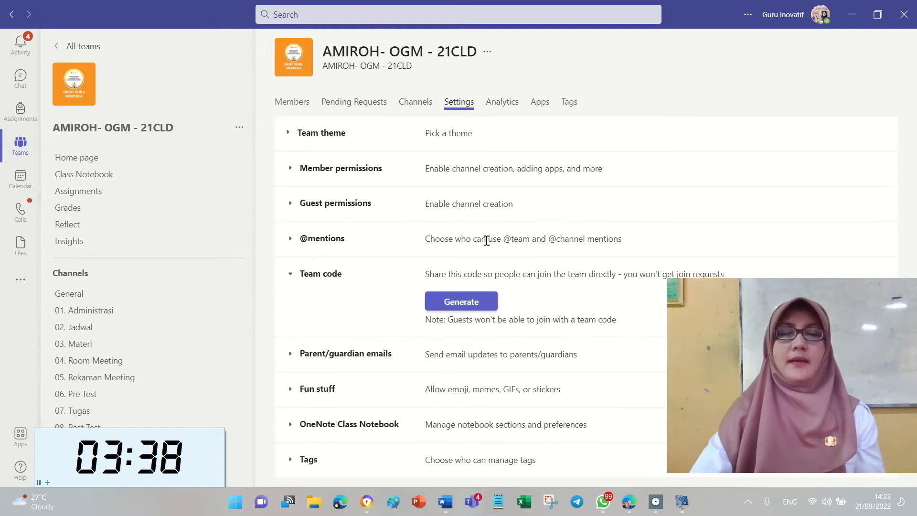
left_click(465, 300)
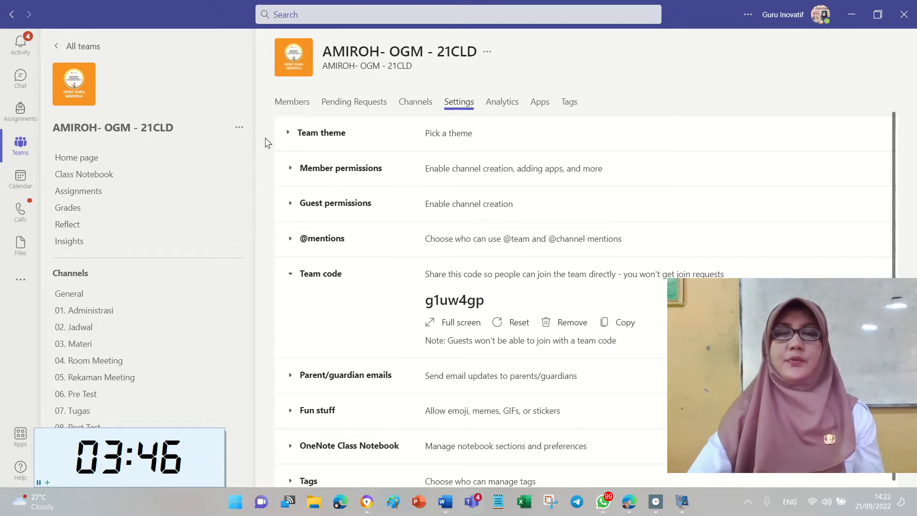
left_click(447, 330)
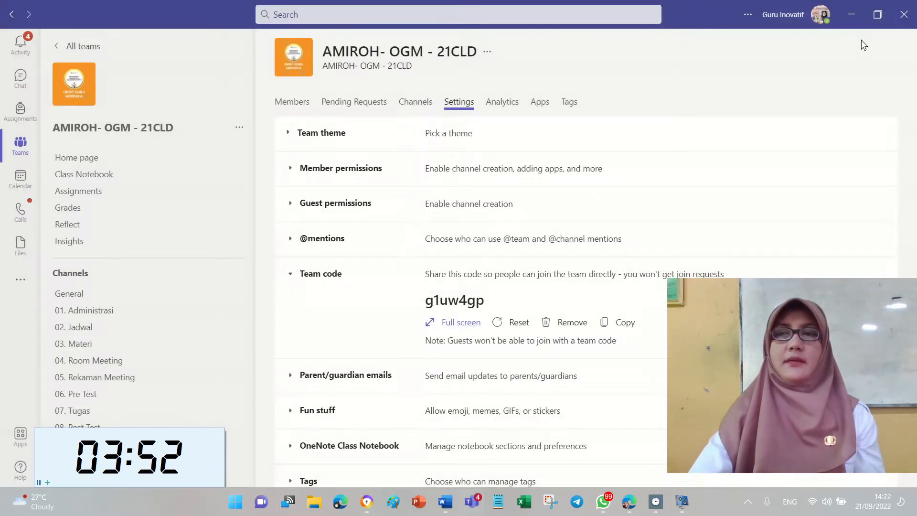
left_click(877, 23)
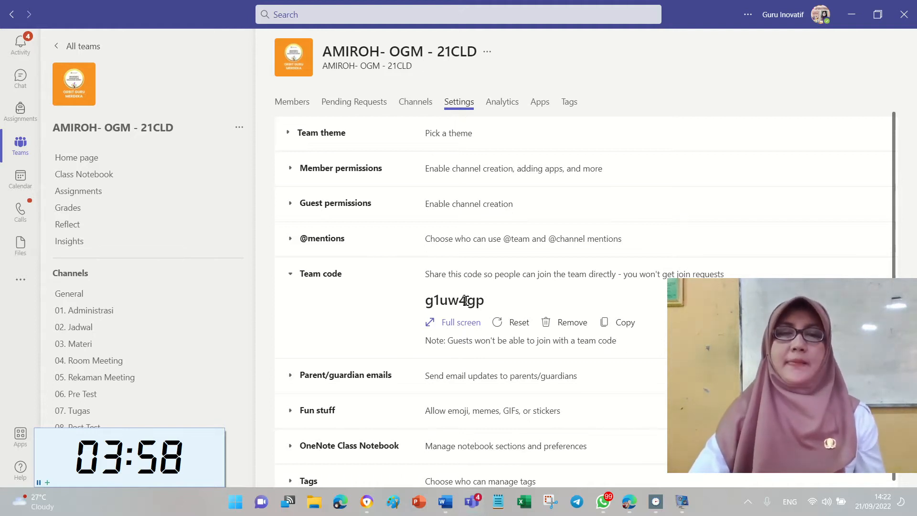
left_click(301, 102)
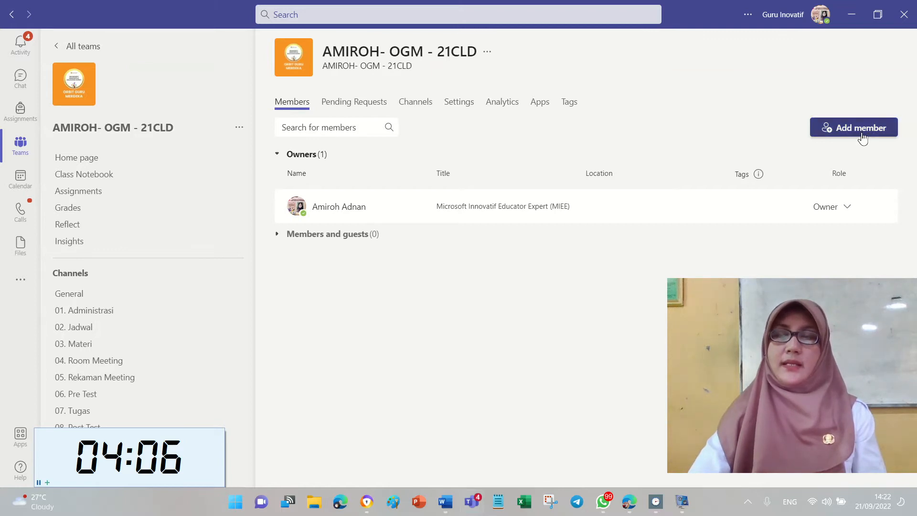
Add two teachers to the class team by searching their names on the Teachers tab.
left_click(828, 132)
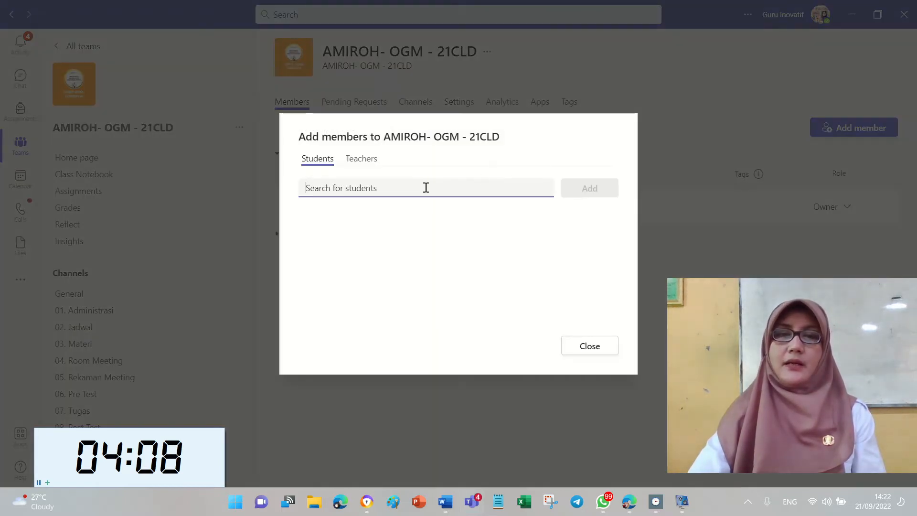
left_click(361, 158)
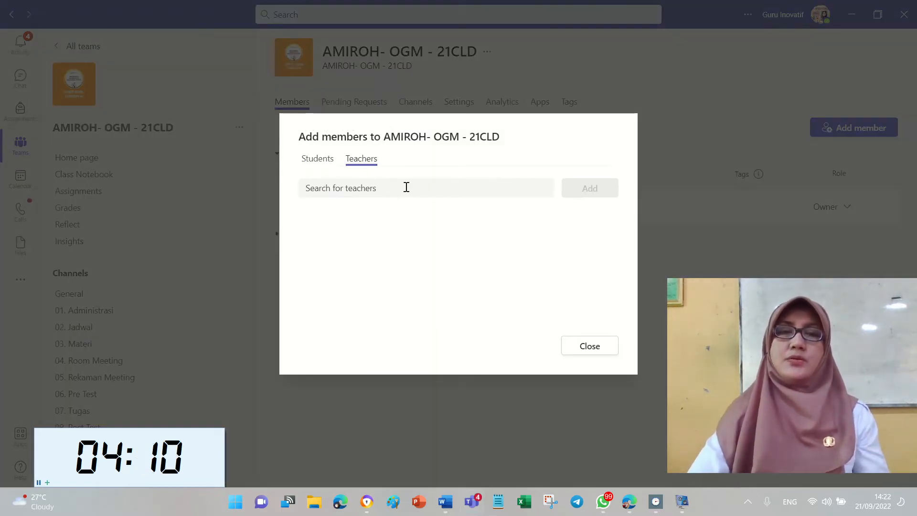
left_click(406, 187)
type("TRI")
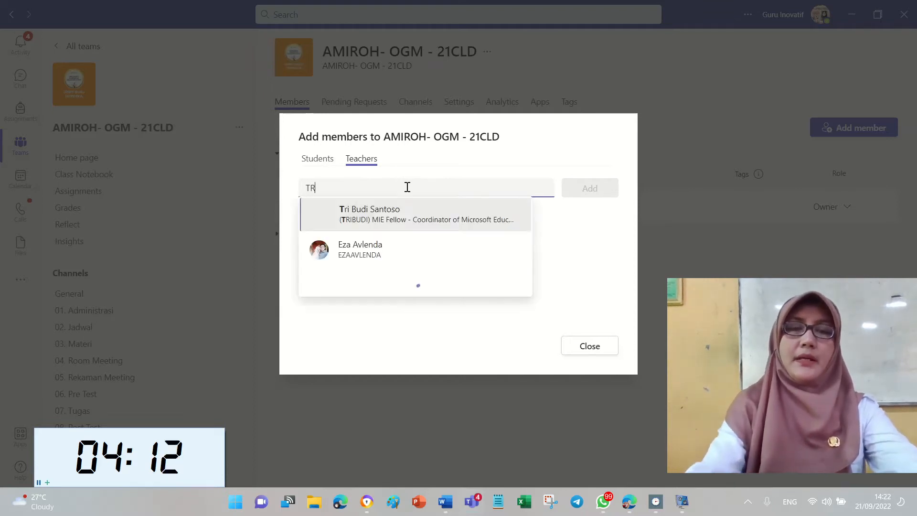
left_click(424, 219)
type("AGUS D")
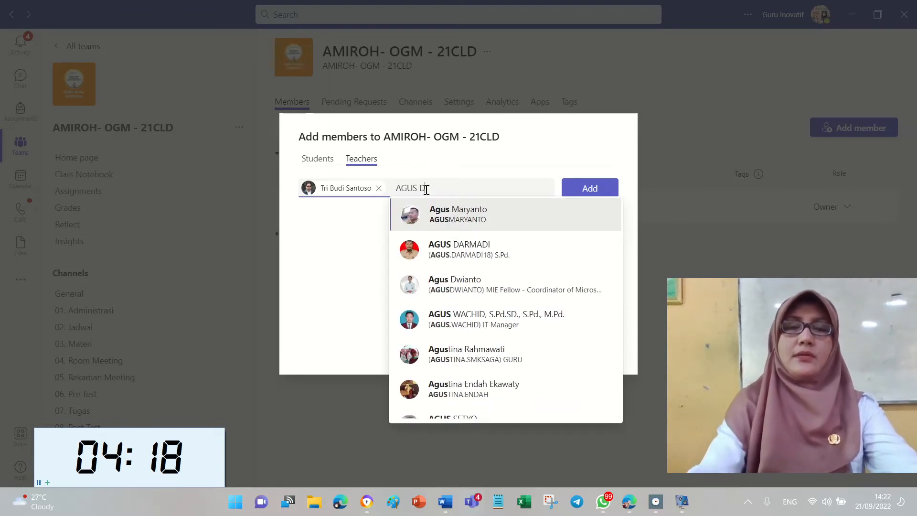
type("W")
left_click(491, 218)
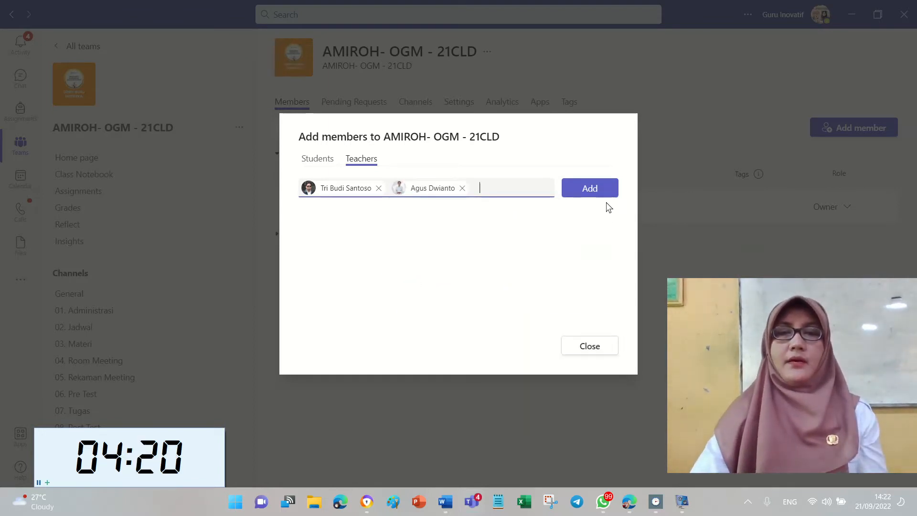
left_click(589, 186)
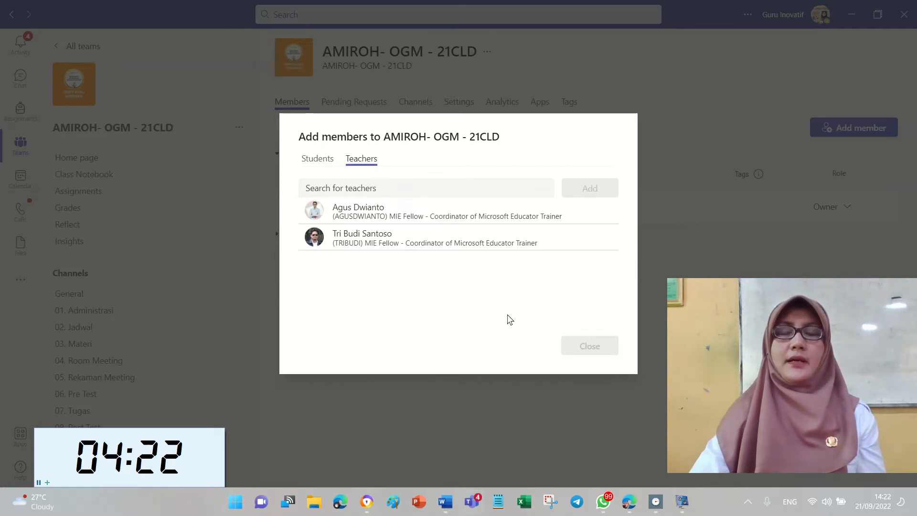
Add one student by name on the Students tab and close the dialog.
left_click(321, 159)
left_click(366, 193)
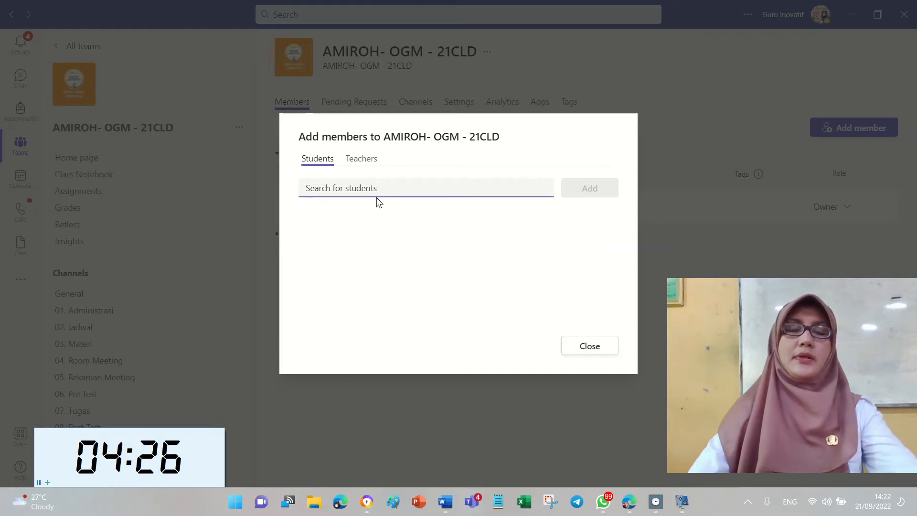
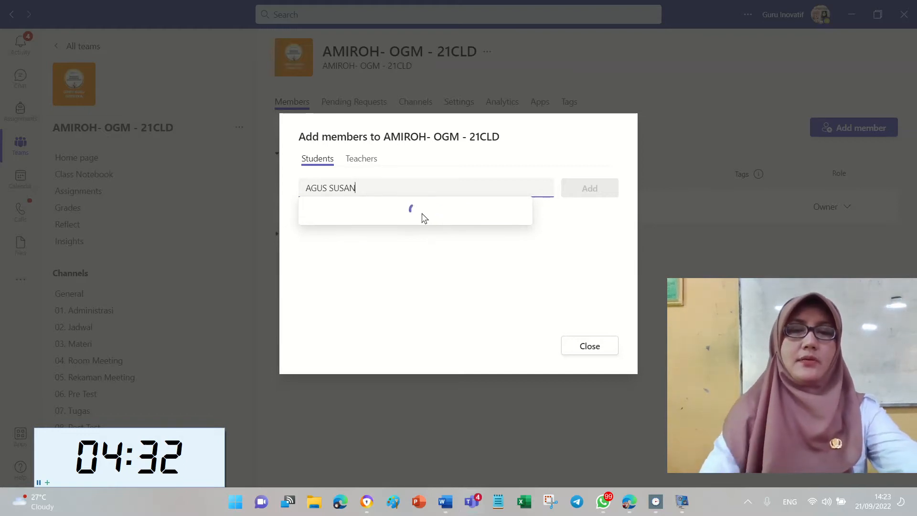
left_click(467, 291)
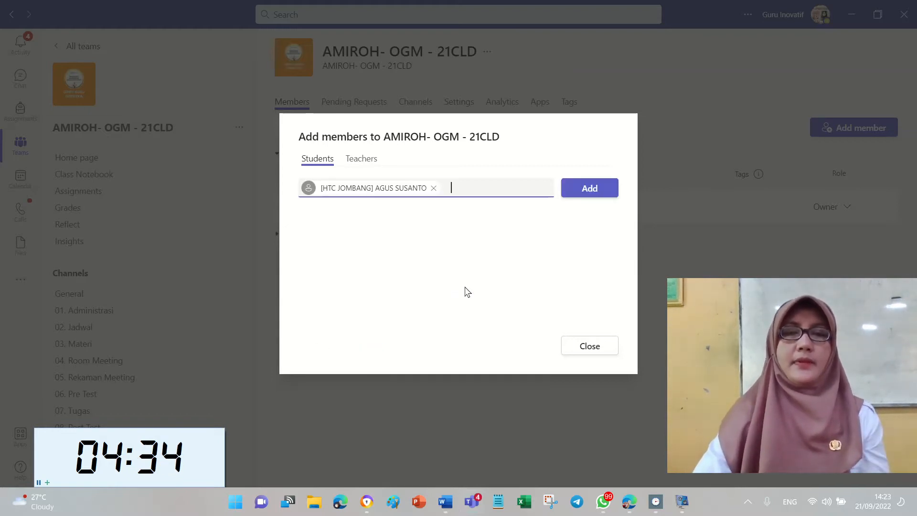
left_click(605, 188)
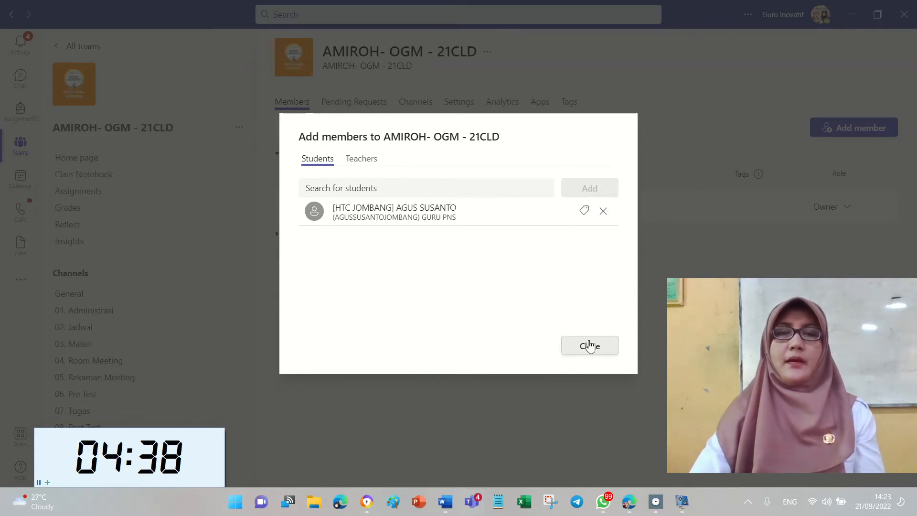
left_click(591, 346)
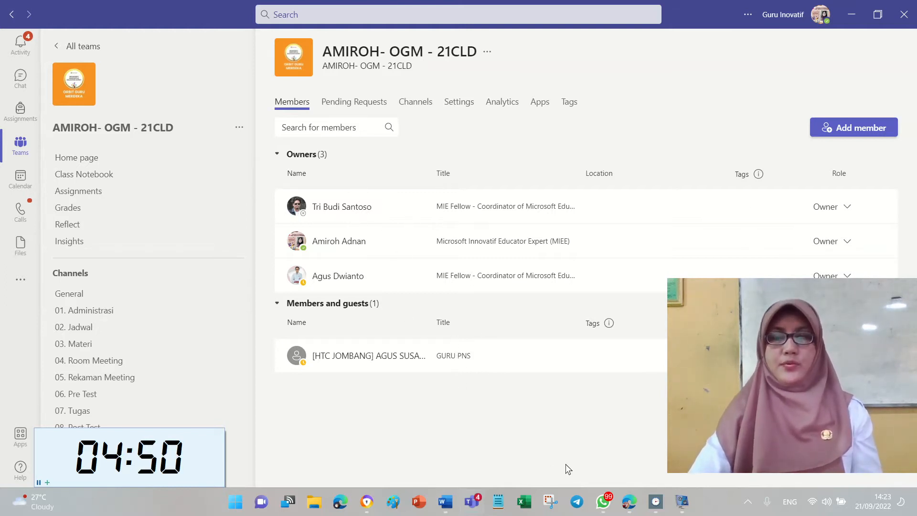
Highlight the rubric's first heading and its three numbered items in yellow.
left_click(443, 502)
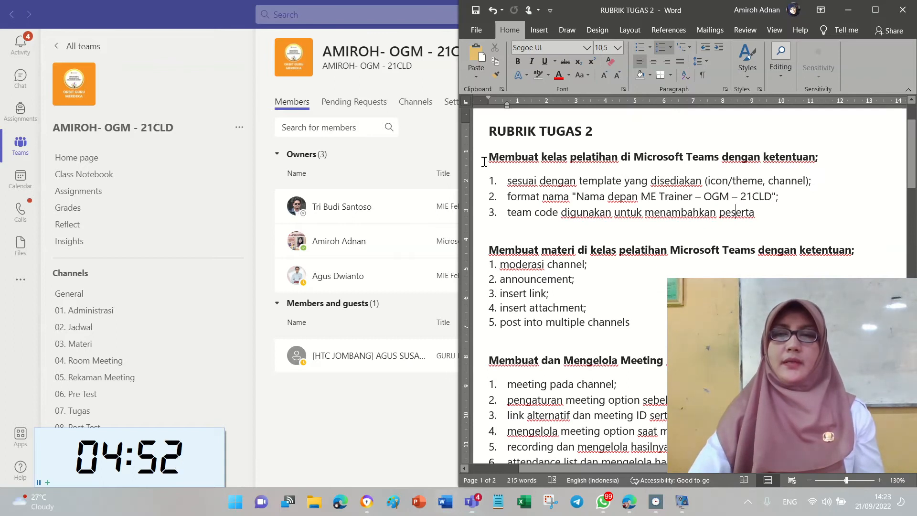
left_click_drag(487, 152, 759, 214)
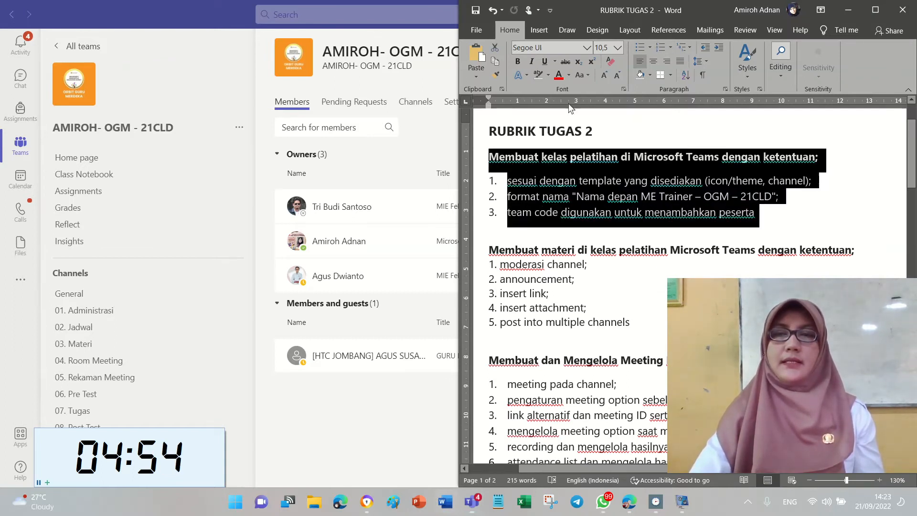
left_click(548, 75)
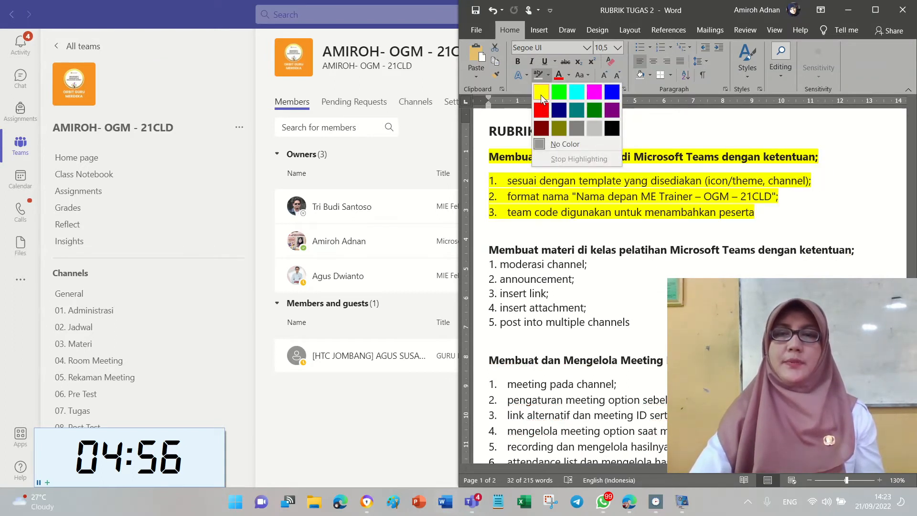
left_click(541, 98)
left_click(529, 250)
Review the 'moderasi channel;' item in the materials list, then return to Teams.
scroll(601, 244, "down", 3)
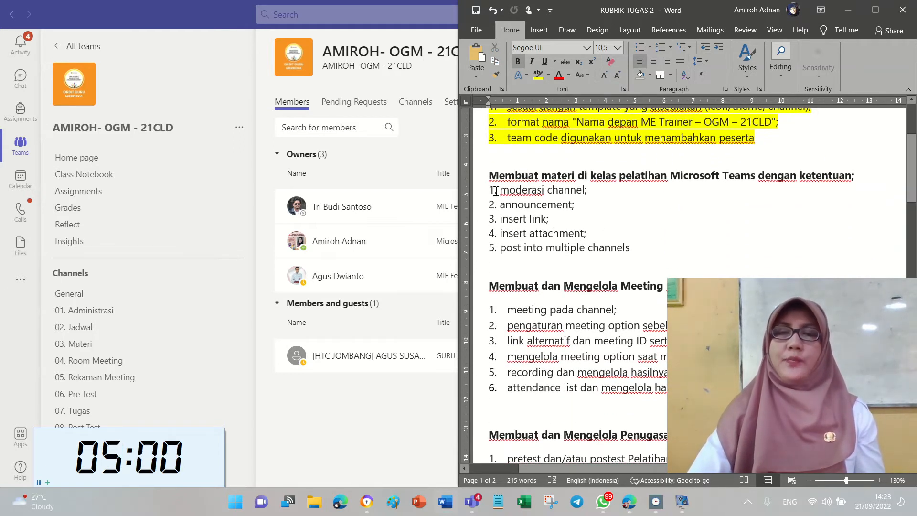
left_click_drag(496, 191, 547, 191)
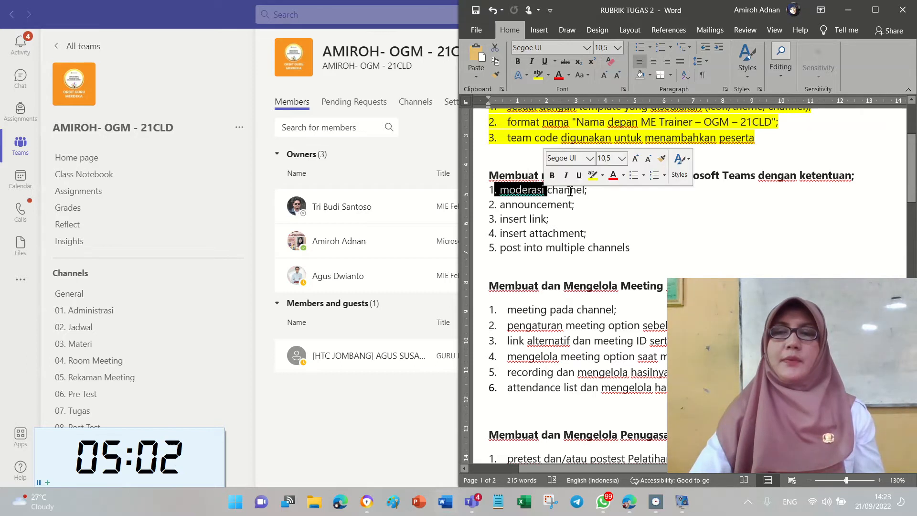
left_click(496, 190)
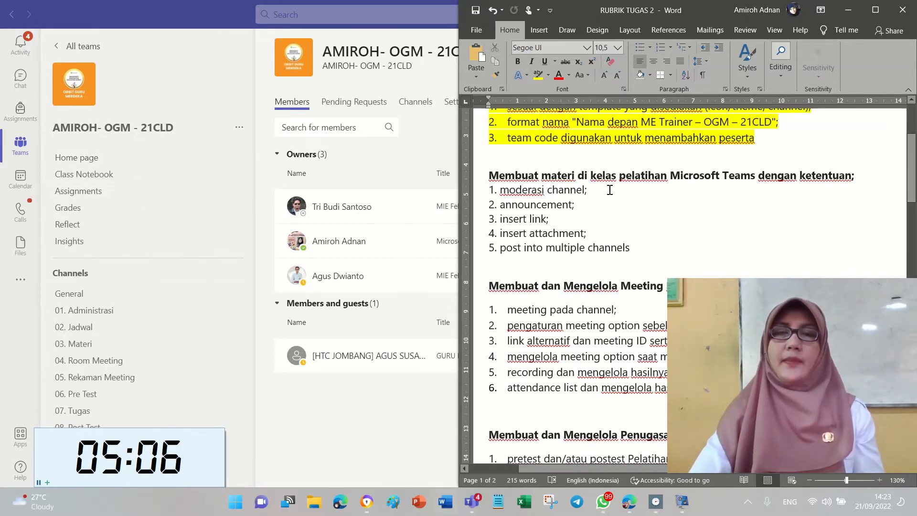
left_click_drag(502, 191, 591, 191)
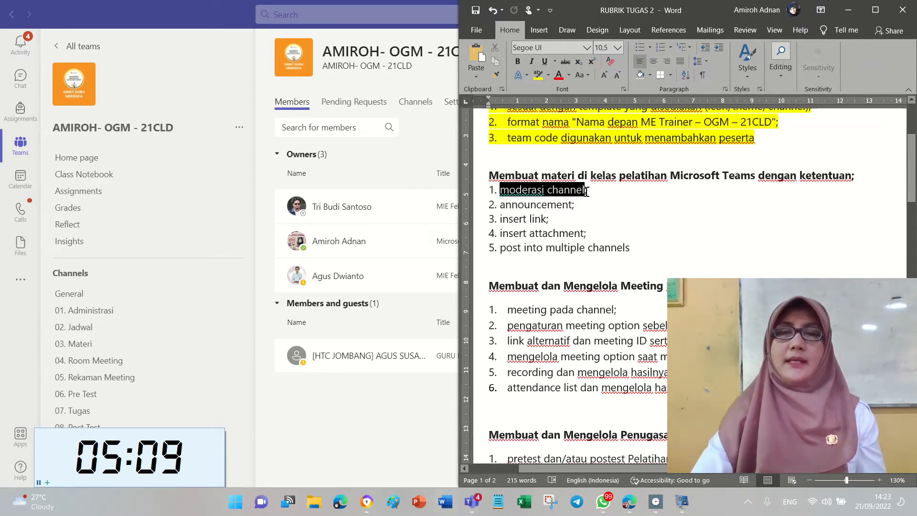
left_click(597, 217)
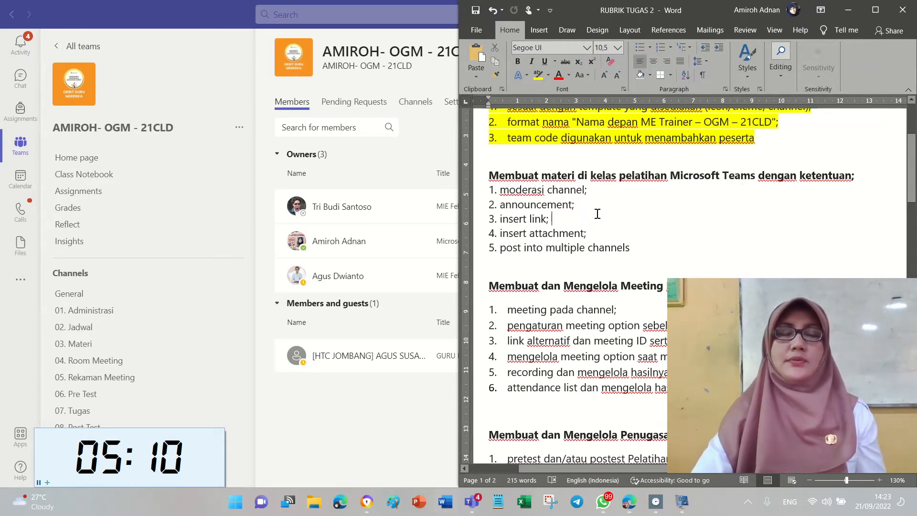
left_click(298, 409)
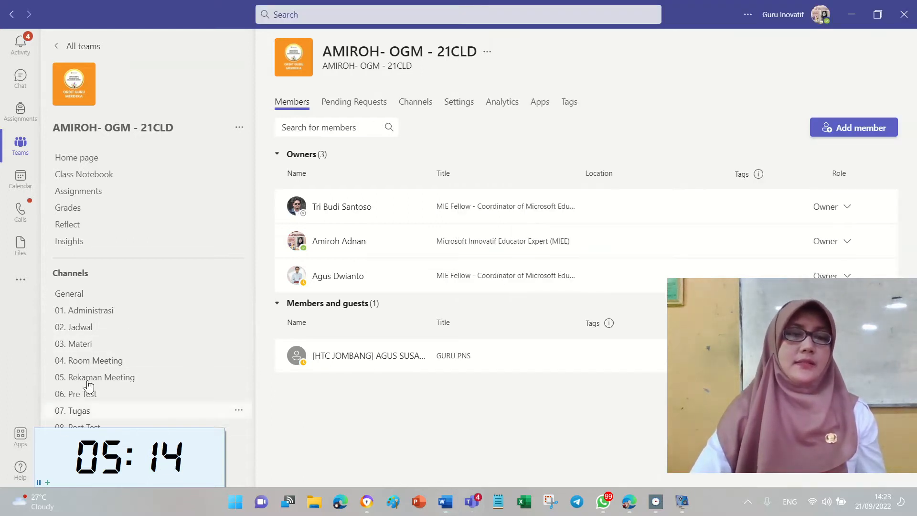
Open the Manage channel page for the 03. Materi channel.
left_click(129, 343)
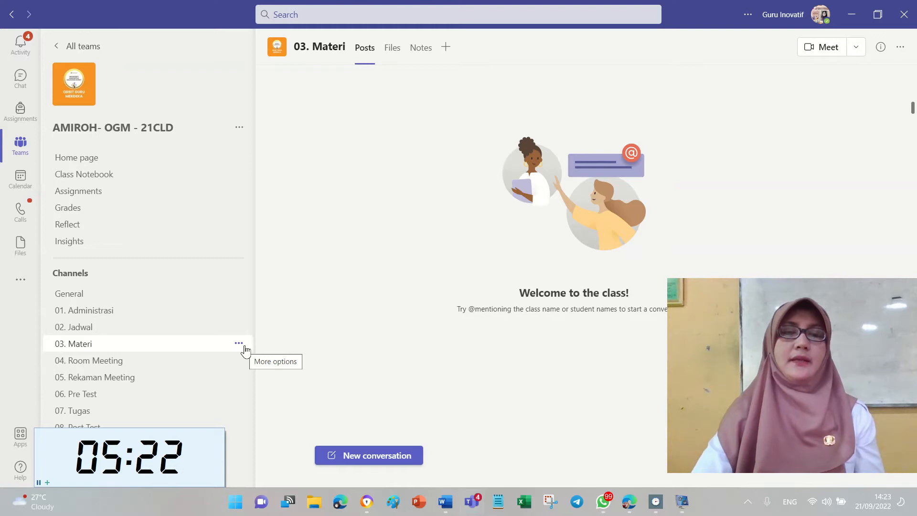
left_click(239, 344)
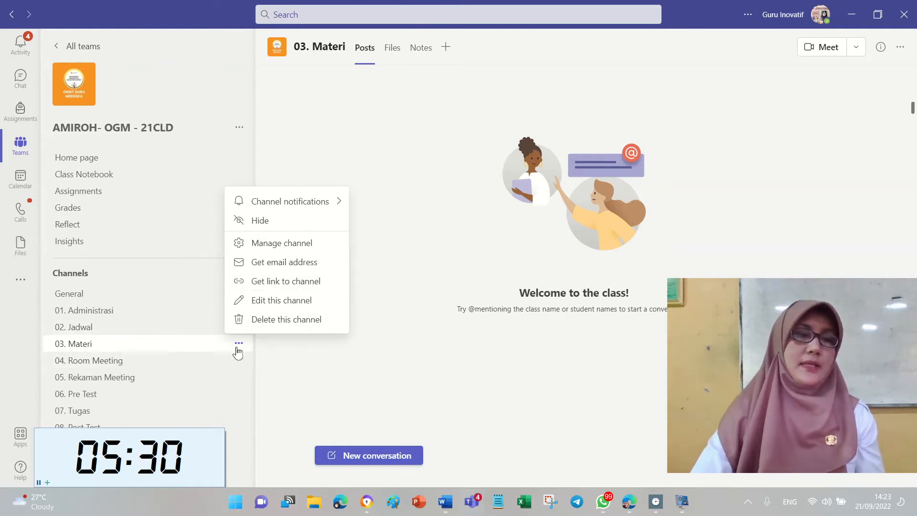
left_click(304, 243)
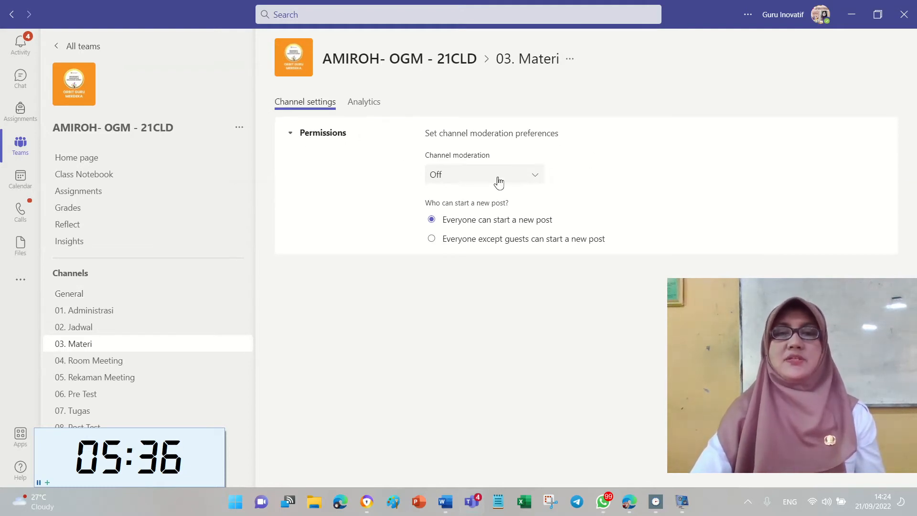
Turn 03. Materi channel moderation On, block member replies, and go back to its posts.
left_click(520, 175)
left_click(485, 222)
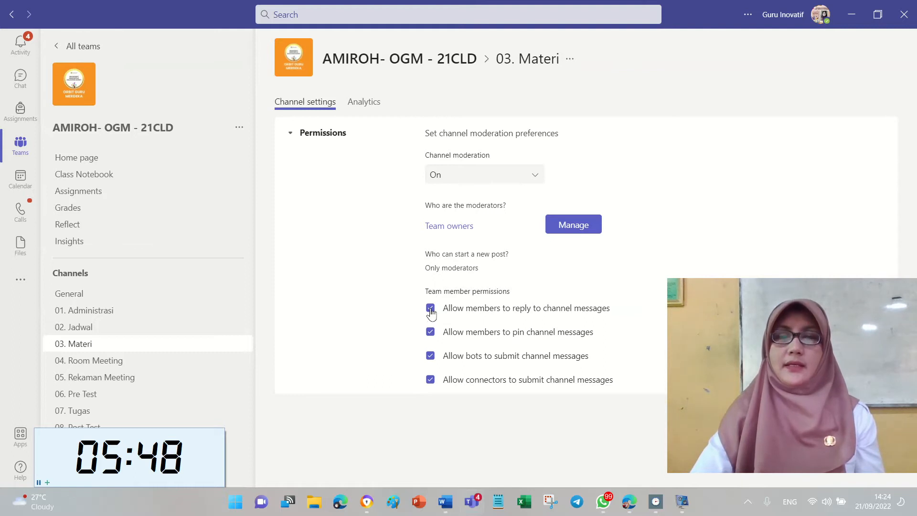
left_click(430, 308)
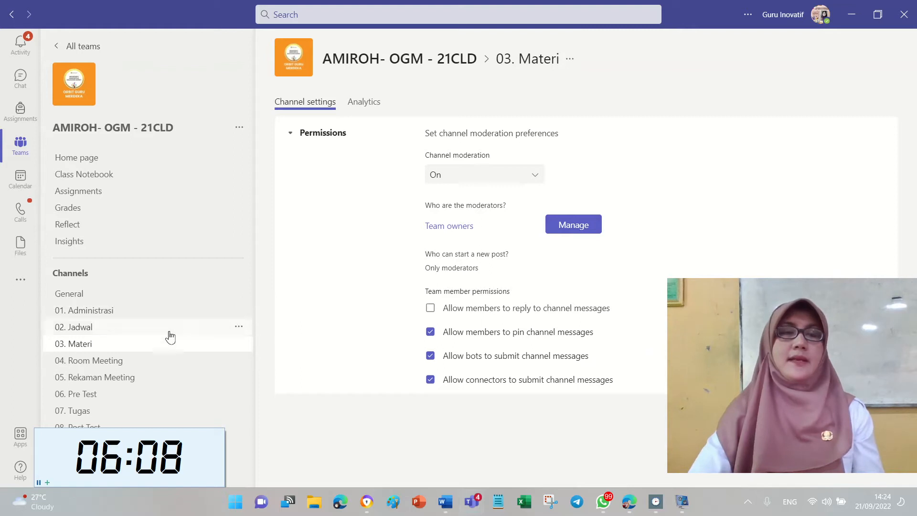
left_click(141, 351)
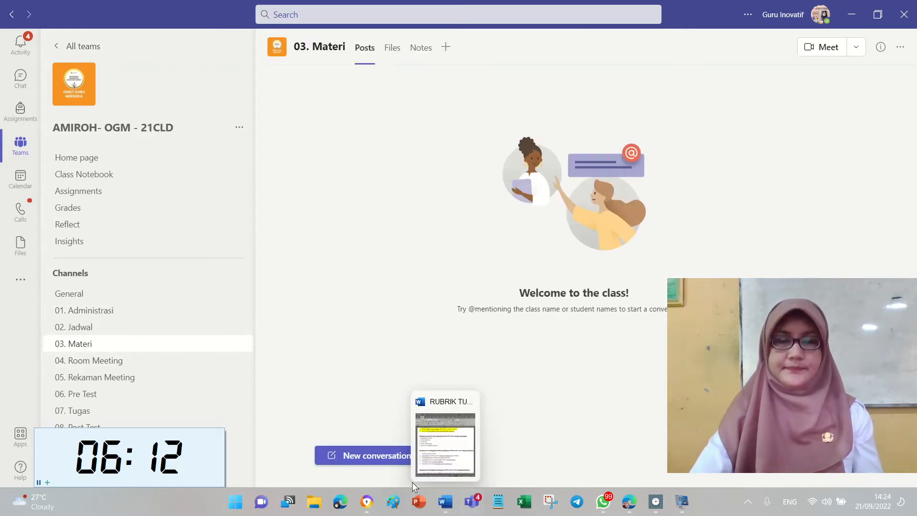
Highlight the 'moderasi channel' checklist item in yellow.
left_click(448, 506)
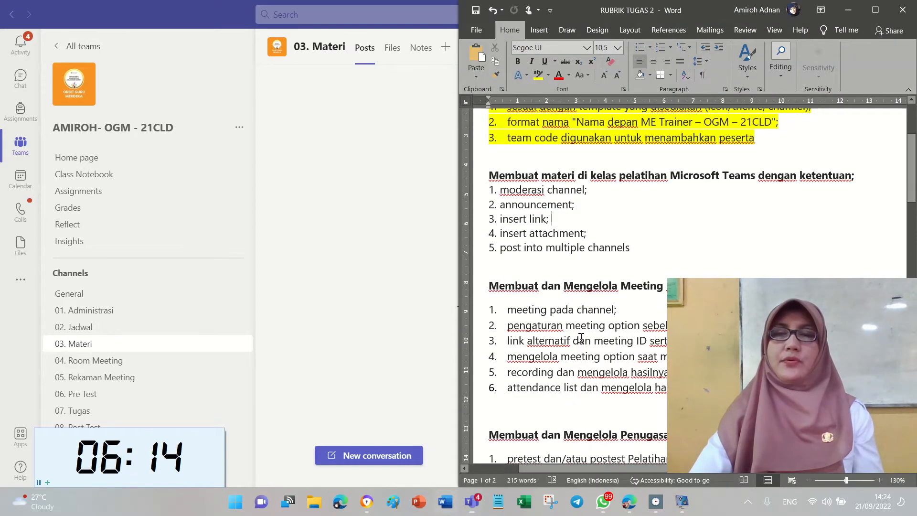
mouse_move(499, 194)
left_mouse_down()
mouse_move(587, 191)
mouse_move(566, 205)
mouse_move(500, 205)
left_mouse_up()
left_click(538, 77)
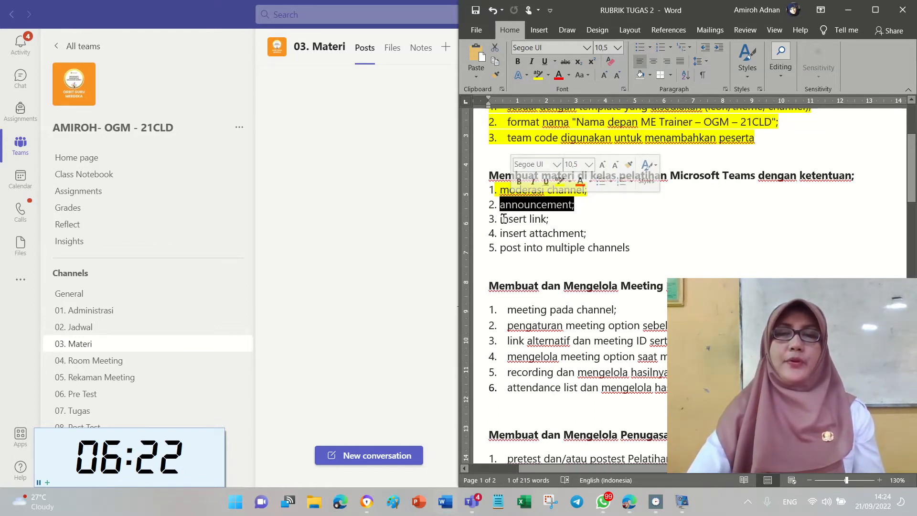
Review the insert link, insert attachment and multiple-channel posting items, then return to Teams.
left_click_drag(500, 220, 575, 220)
left_click_drag(500, 234, 605, 236)
left_click(606, 236)
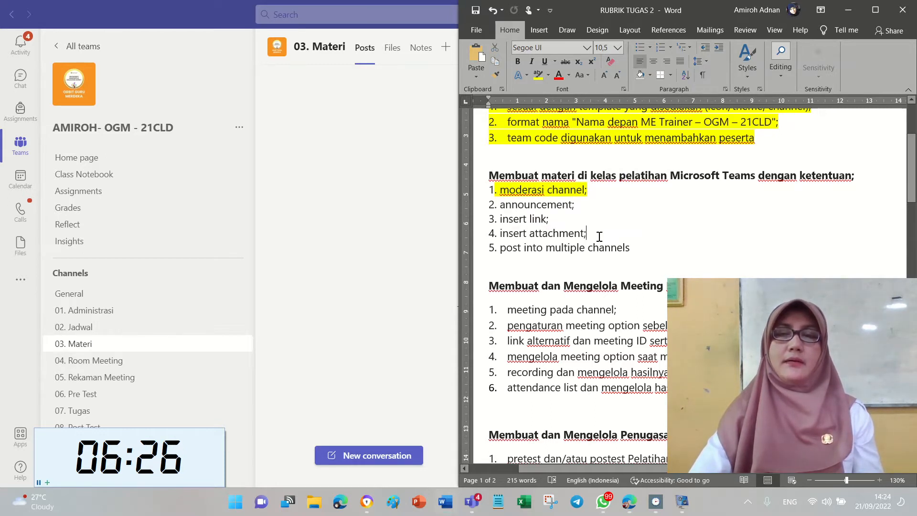
left_click_drag(644, 252, 497, 249)
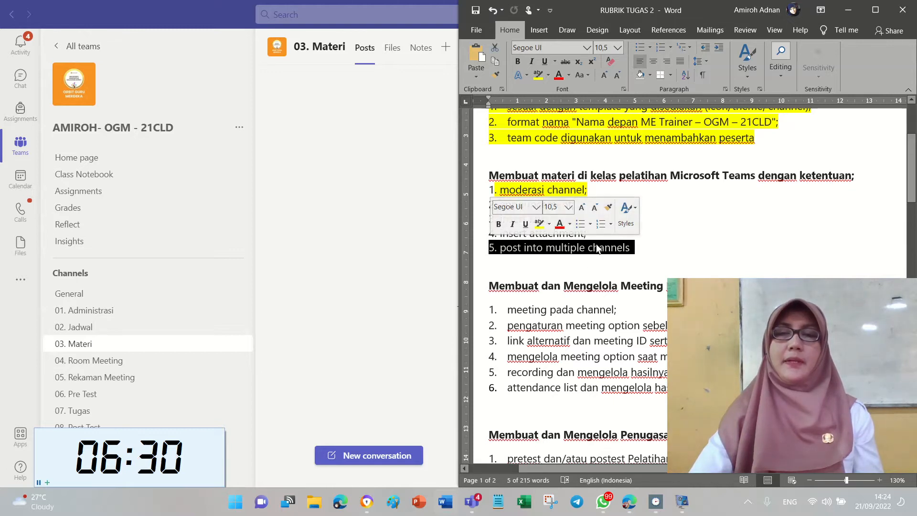
left_click(415, 285)
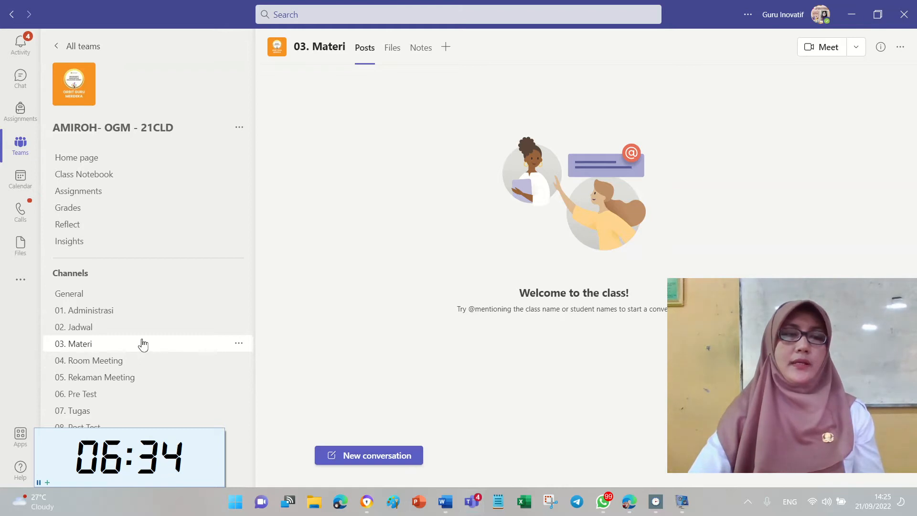
Start a new post in the 03. Materi channel and make it an Announcement.
left_click(372, 459)
left_click(331, 475)
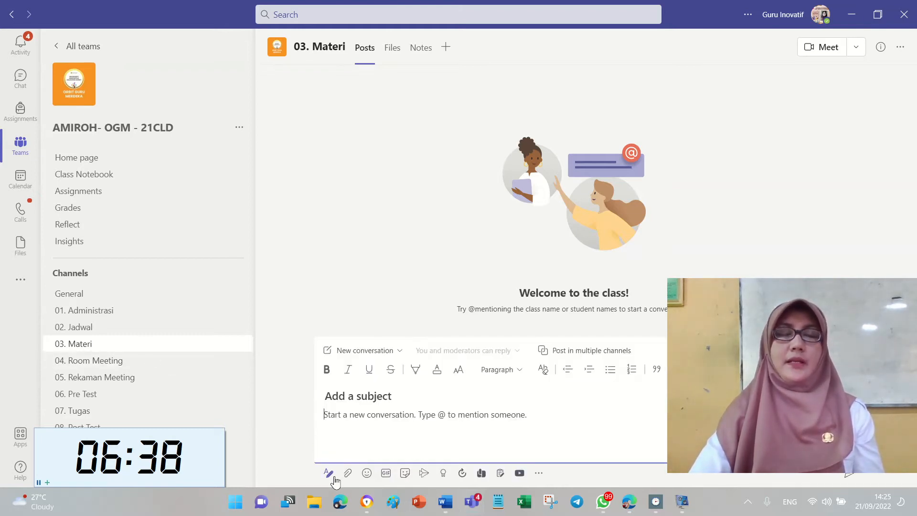
left_click(400, 351)
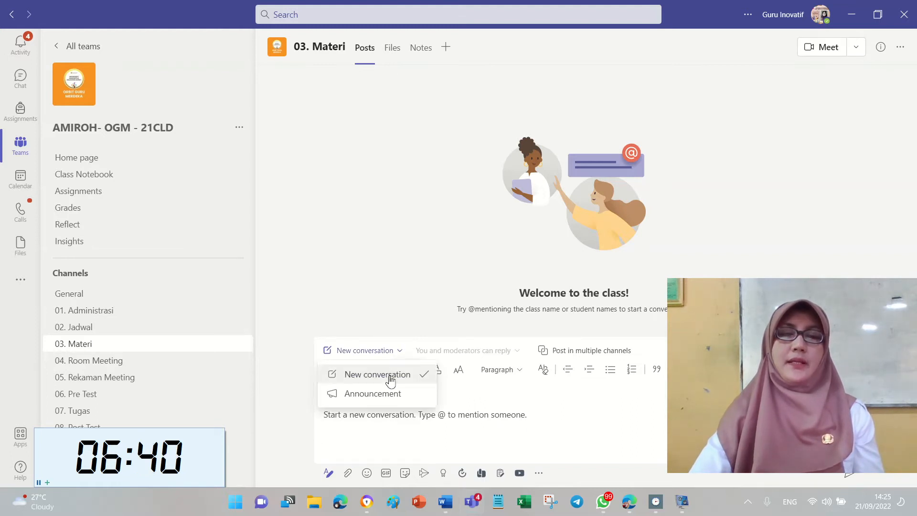
left_click(384, 393)
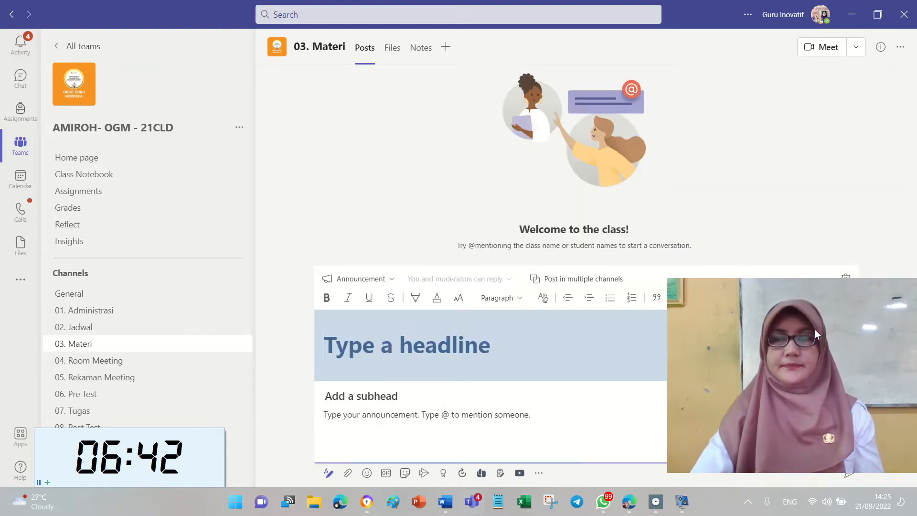
left_click_drag(812, 330, 788, 102)
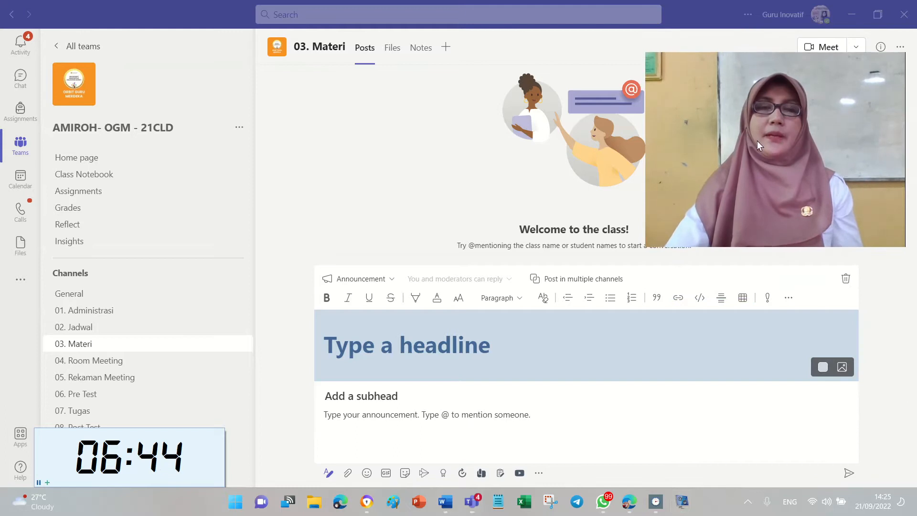
Enter 'Pengenalan 21 CLD' as the announcement headline.
left_click(488, 347)
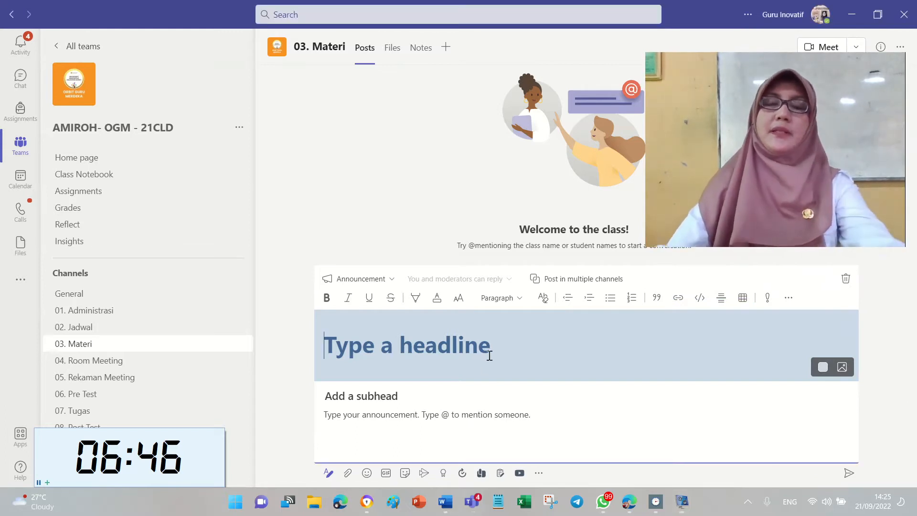
type("m")
key("BackSpace")
type("P")
type("en")
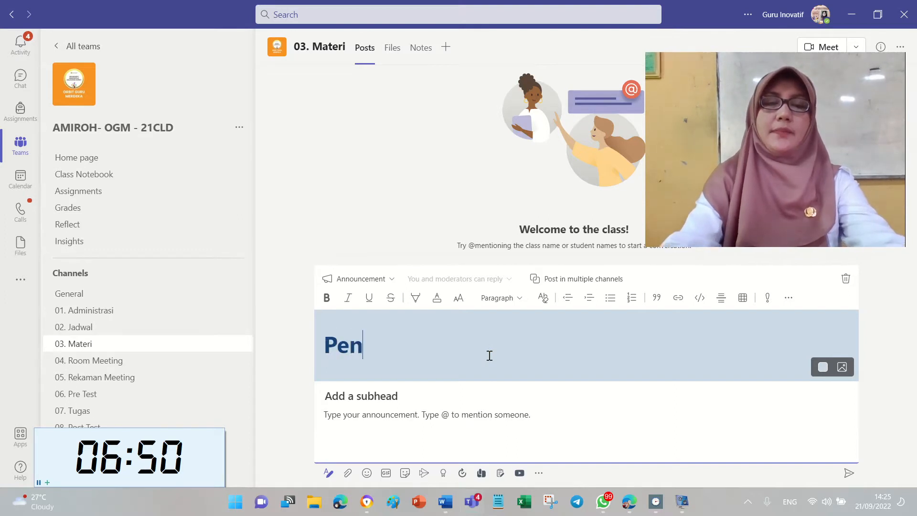
type("genalan 21 ")
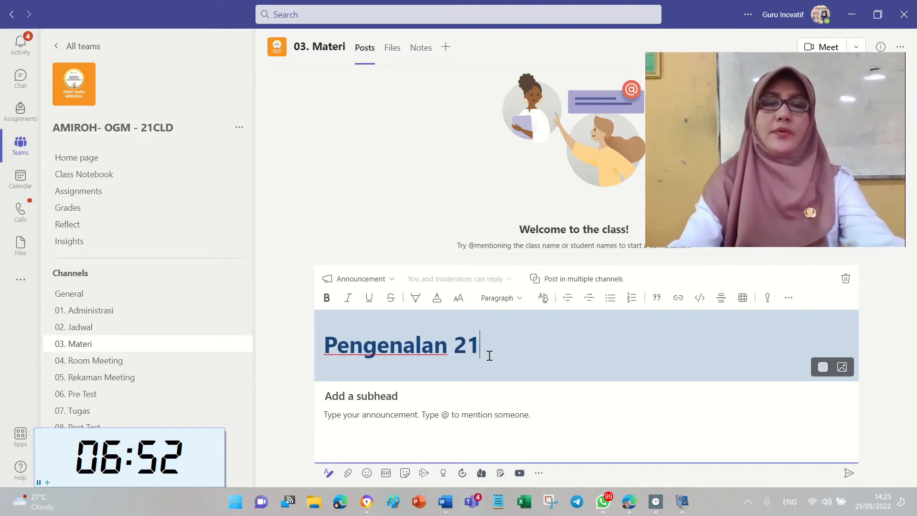
type("CLD")
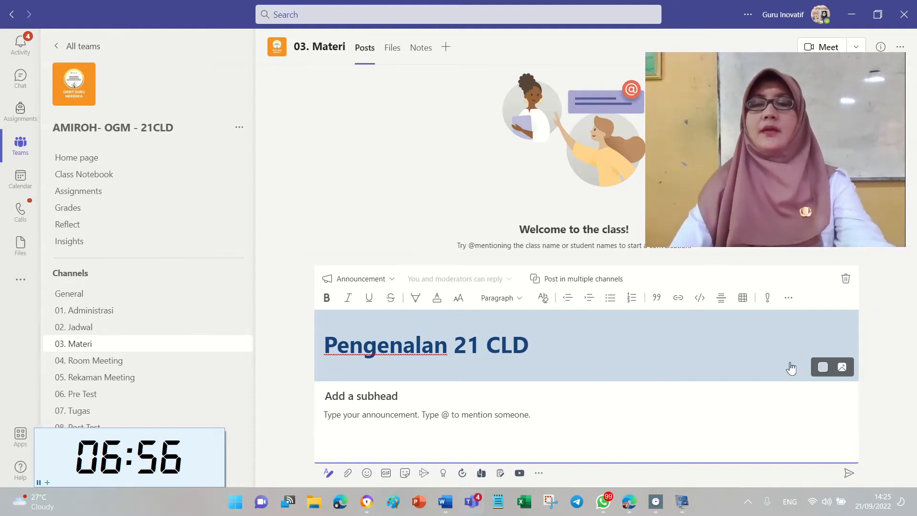
Set the announcement headline background to the dark stationery banner illustration.
left_click(843, 368)
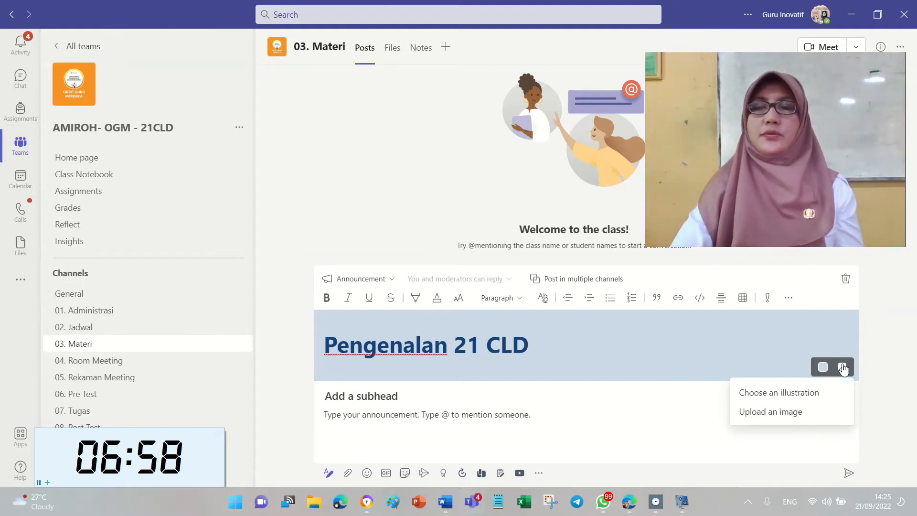
left_click(813, 397)
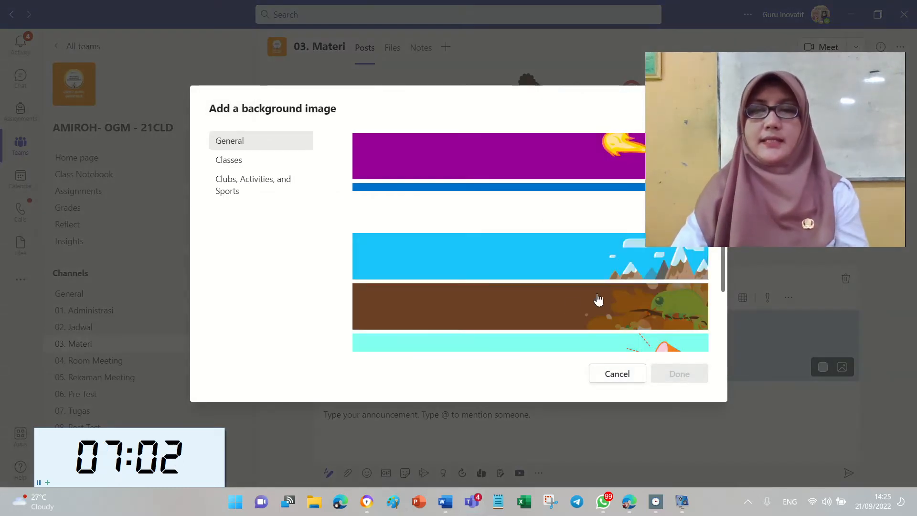
scroll(545, 315, "down", 2)
left_click(583, 322)
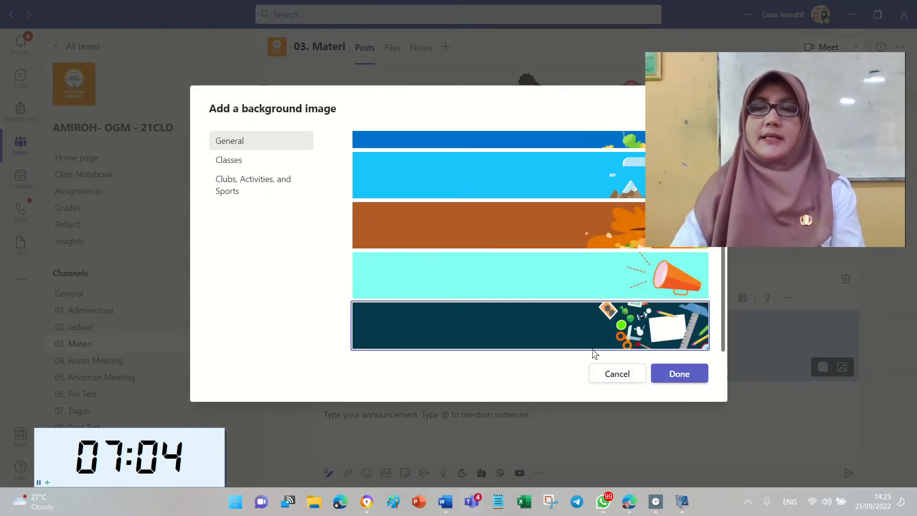
left_click(686, 374)
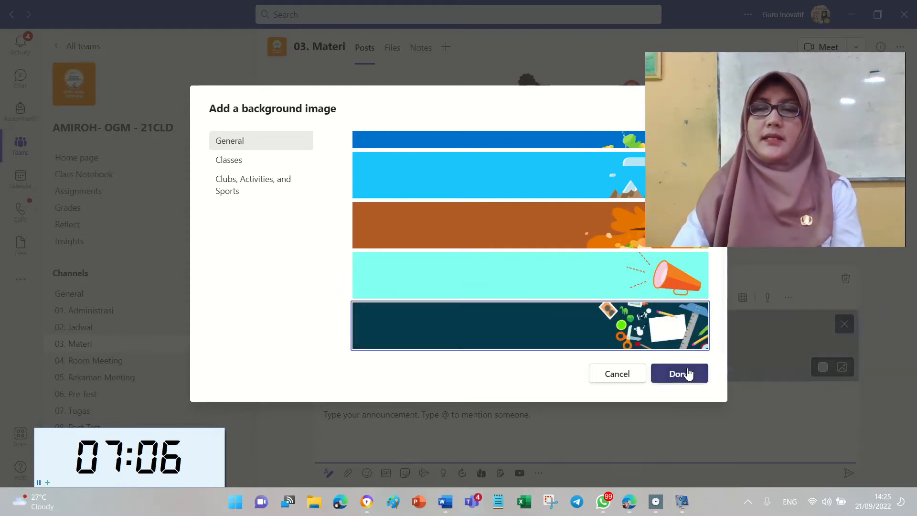
Add the subhead 'Pertemuan Ke-1 (21 September 2022)'.
left_click(388, 398)
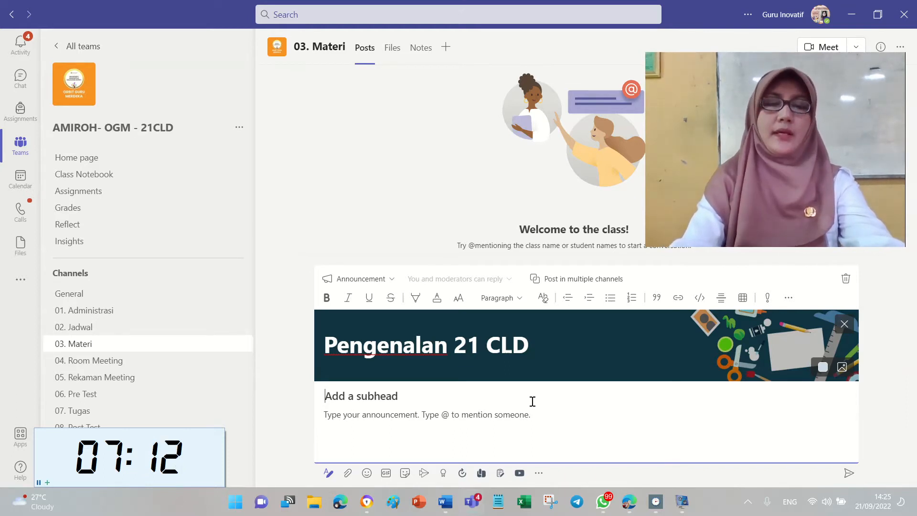
type("Pertemuan Ke-1")
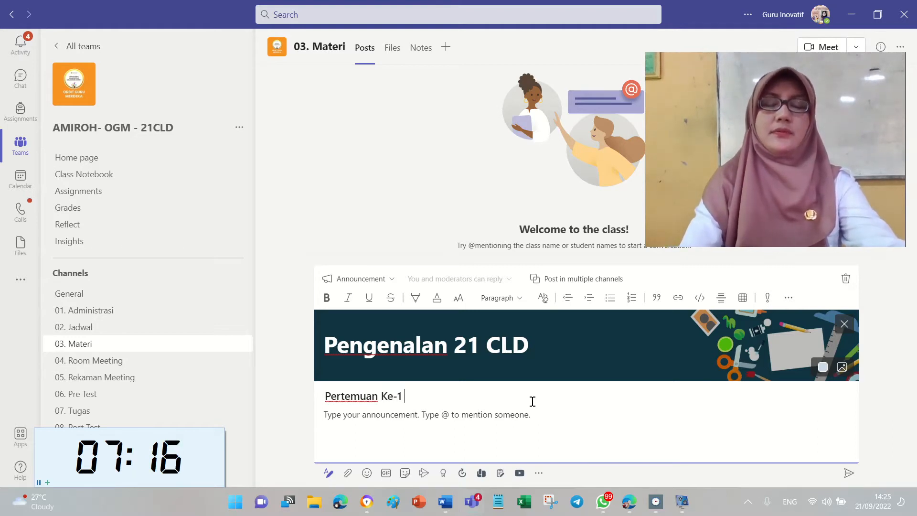
type(" (21 Septem")
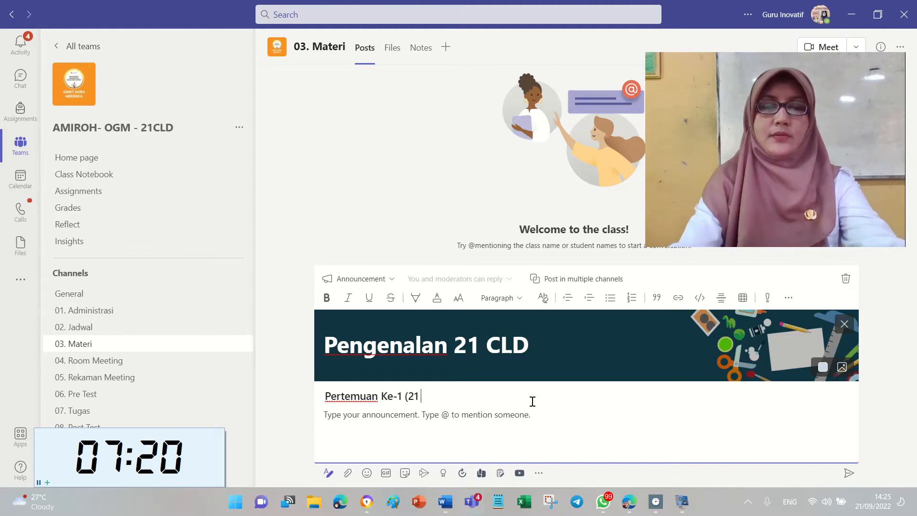
type("ber")
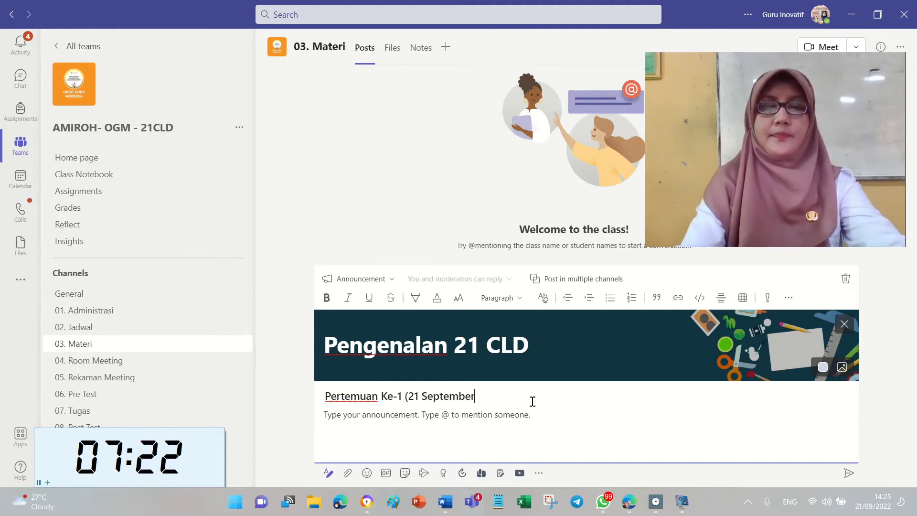
type(" 2022)")
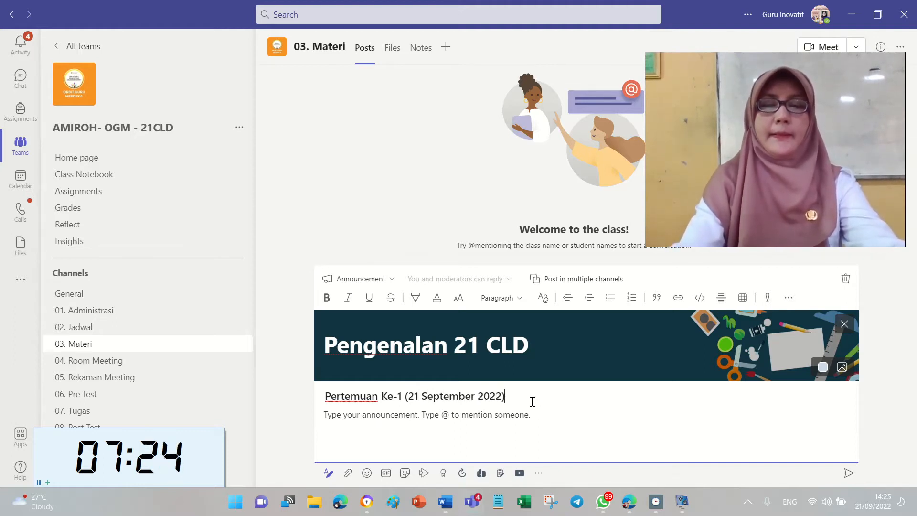
left_click(514, 420)
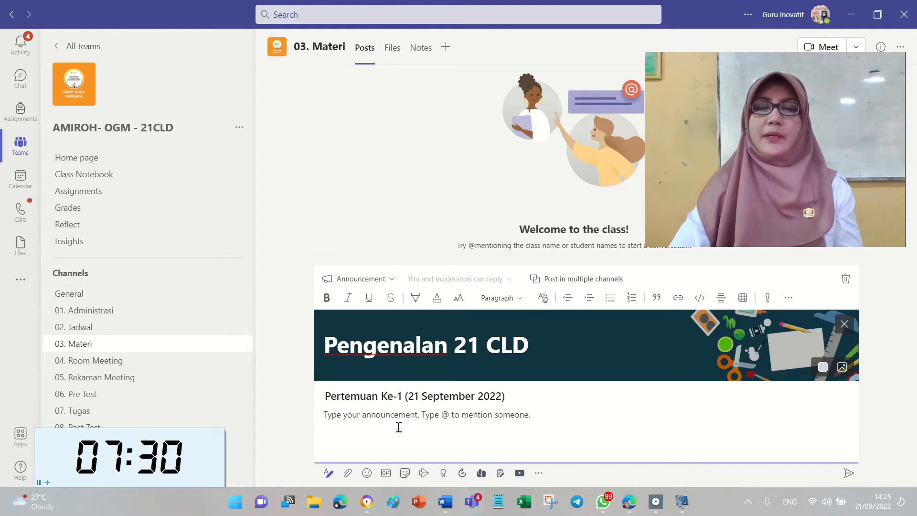
Paste the greeting message from the Word checklist into the announcement body, with blank lines around the main paragraph.
left_click(446, 502)
scroll(476, 256, "down", 10)
left_click_drag(489, 241, 575, 426)
key("ctrl+c")
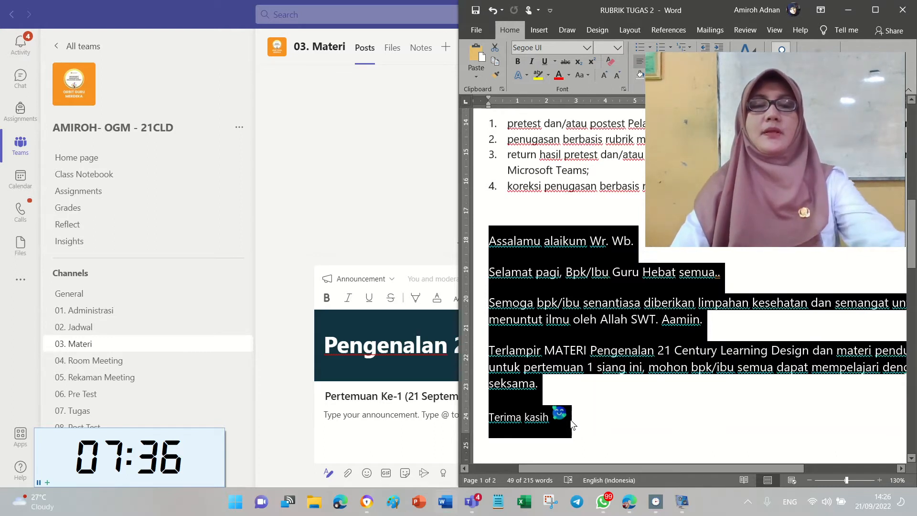
left_click(388, 427)
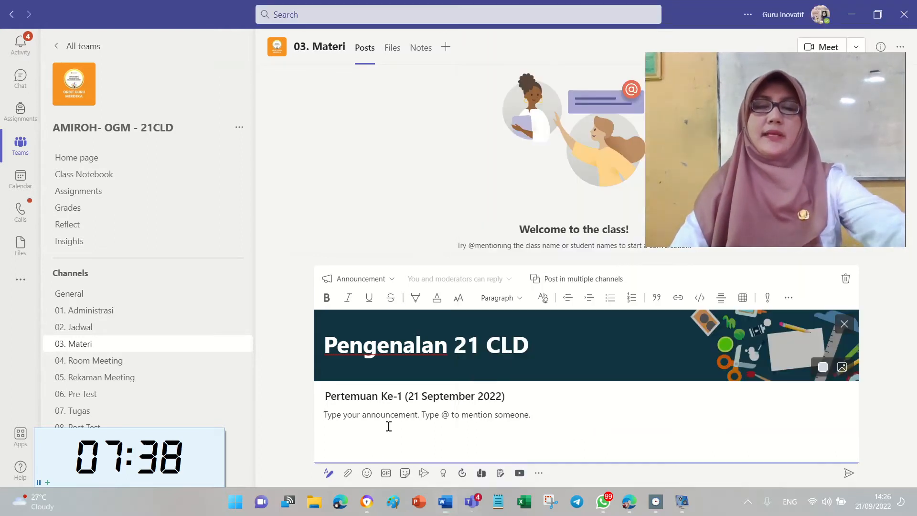
key("ctrl+v")
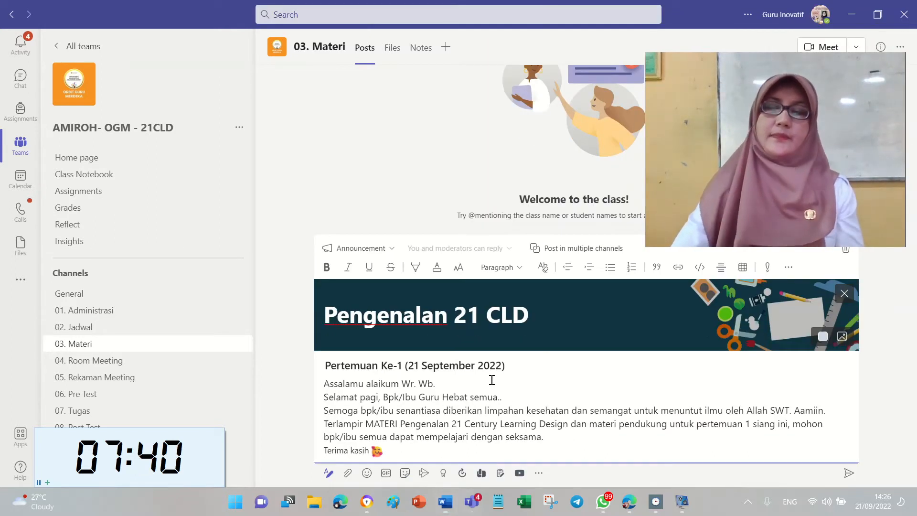
key("Return")
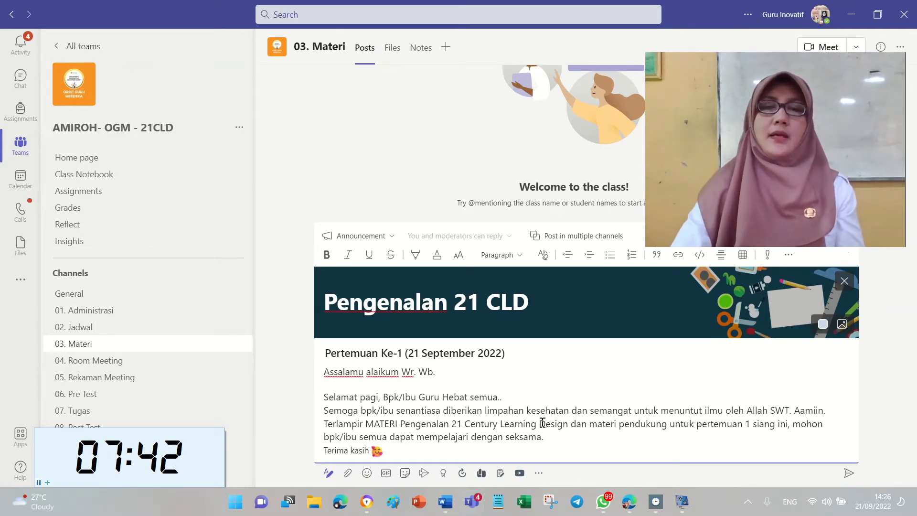
left_click(558, 438)
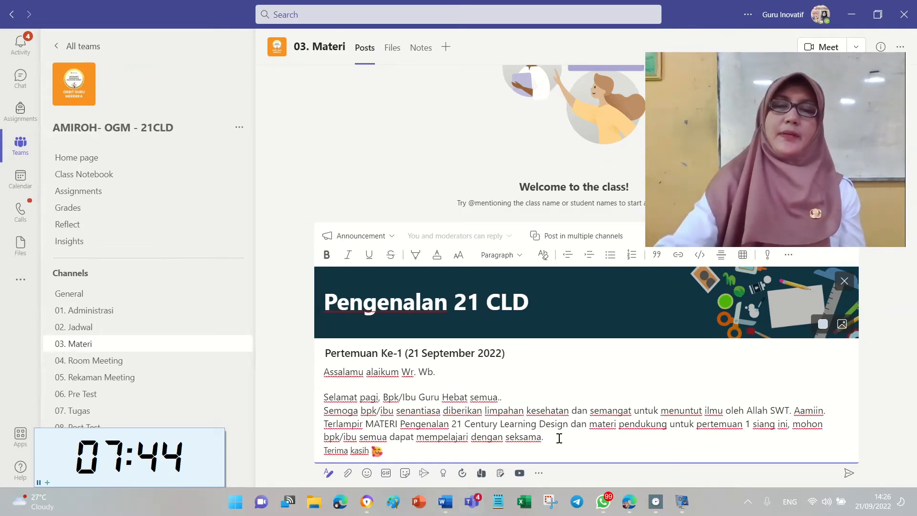
key("Return")
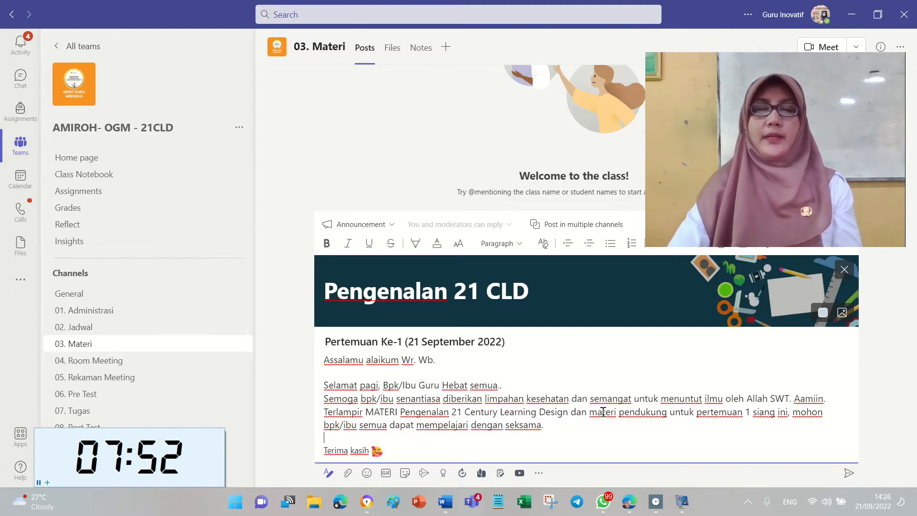
Attach 01-21 CLD INTRO.pptx from the PREPARATORY > MATERI folder to the announcement.
left_click(353, 475)
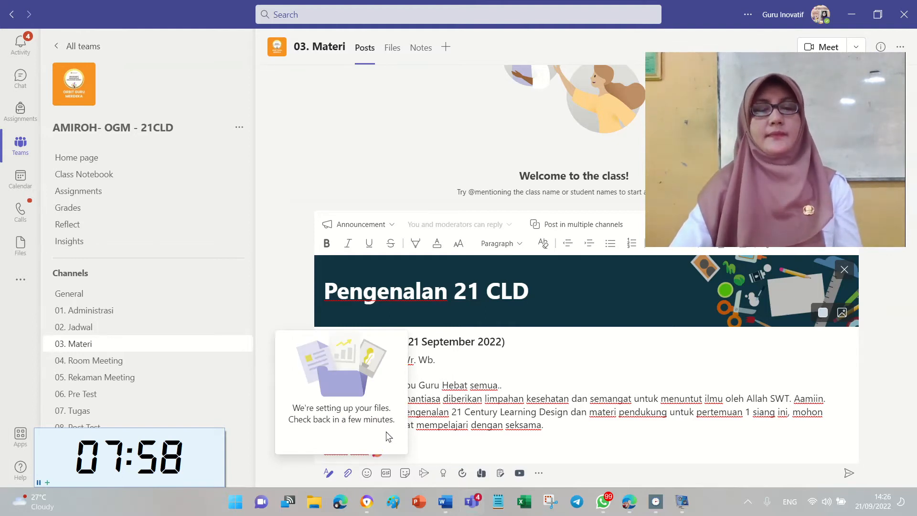
left_click(388, 433)
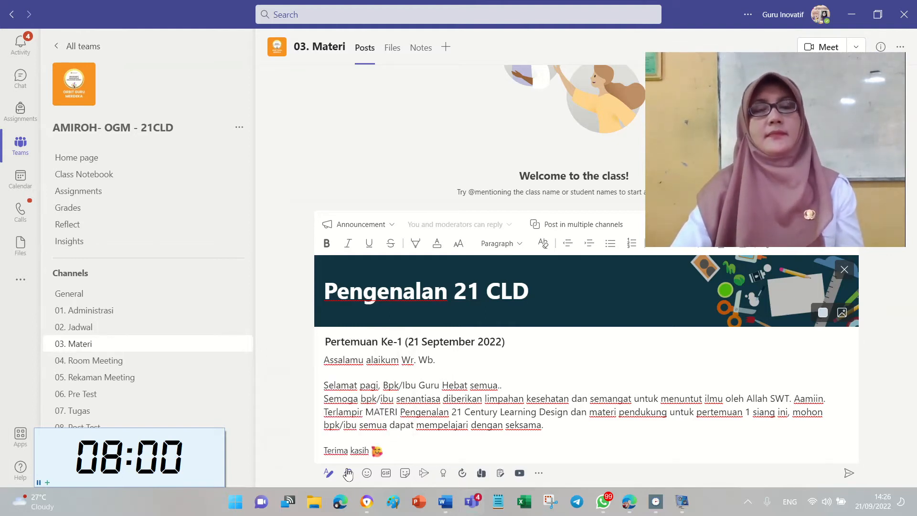
left_click(350, 473)
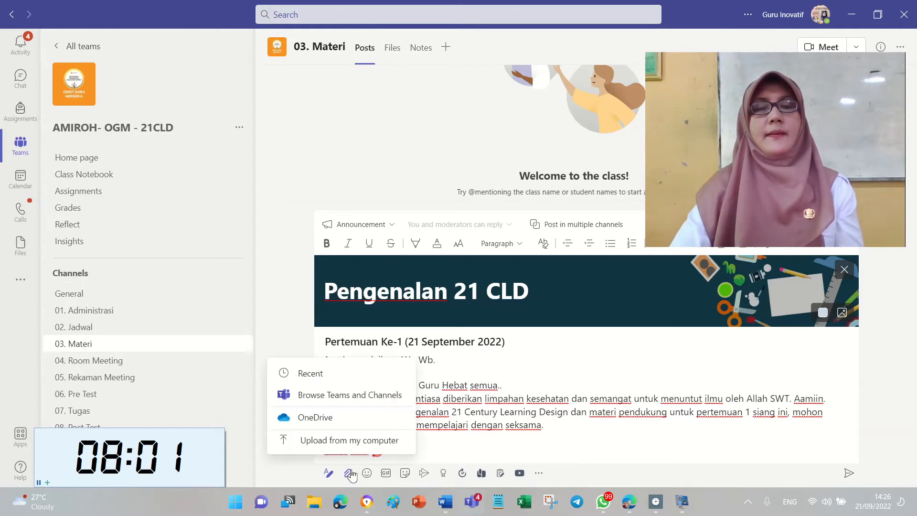
left_click(365, 446)
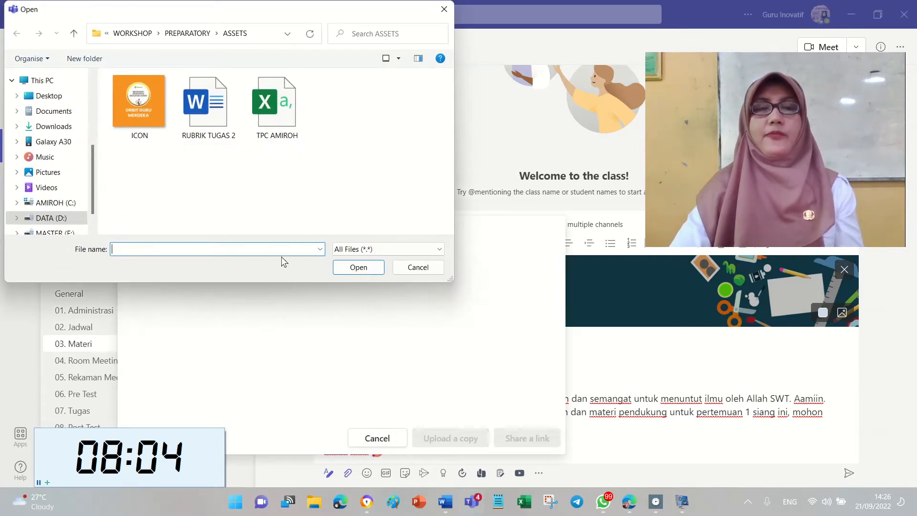
left_click(201, 36)
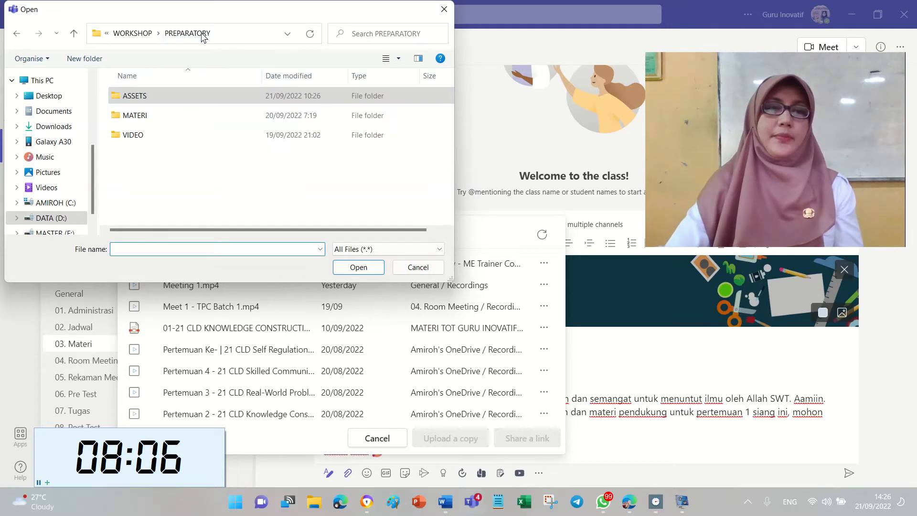
double_click(171, 117)
double_click(224, 98)
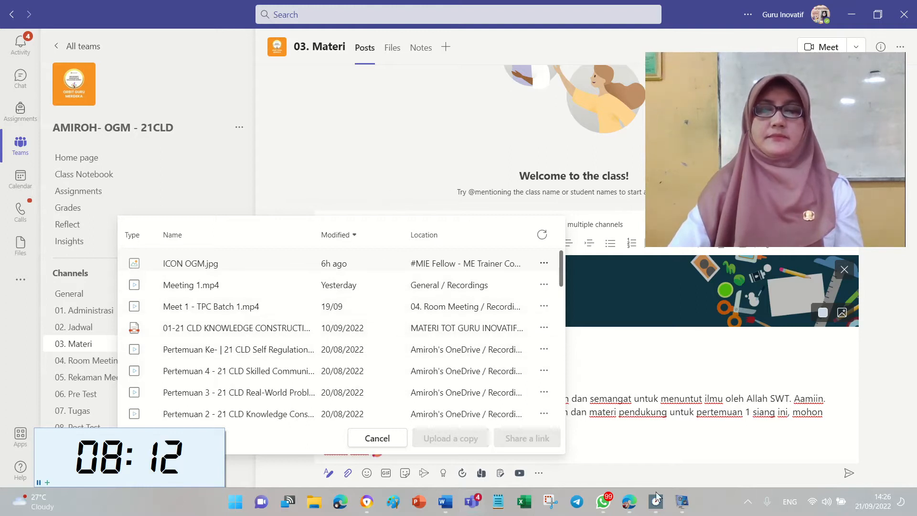
left_click(377, 438)
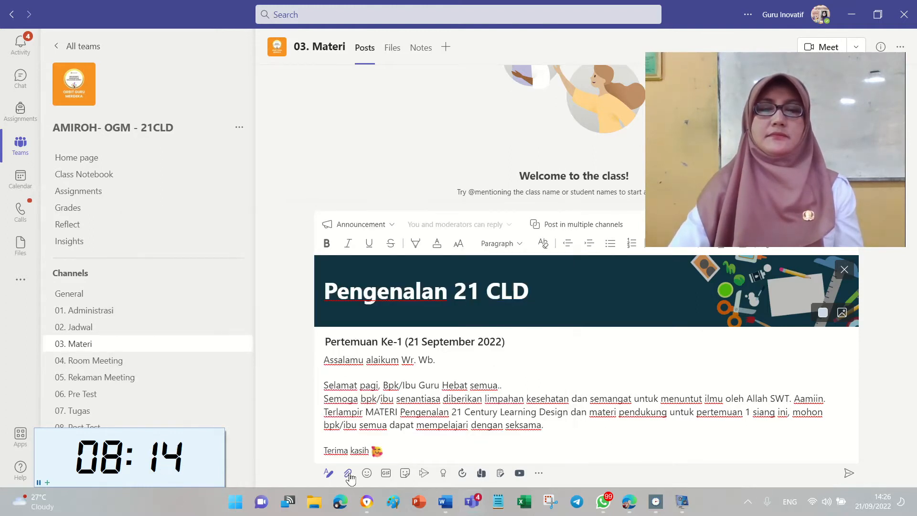
left_click(348, 472)
left_click(352, 438)
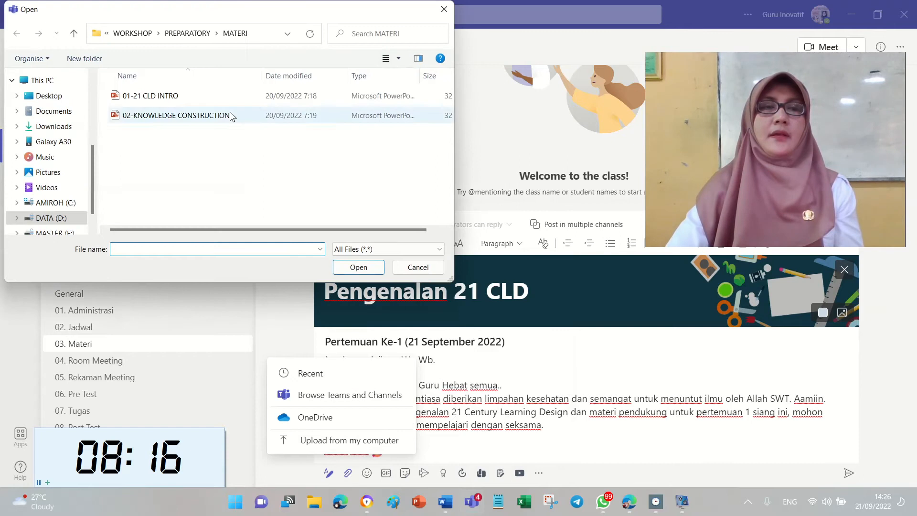
double_click(221, 96)
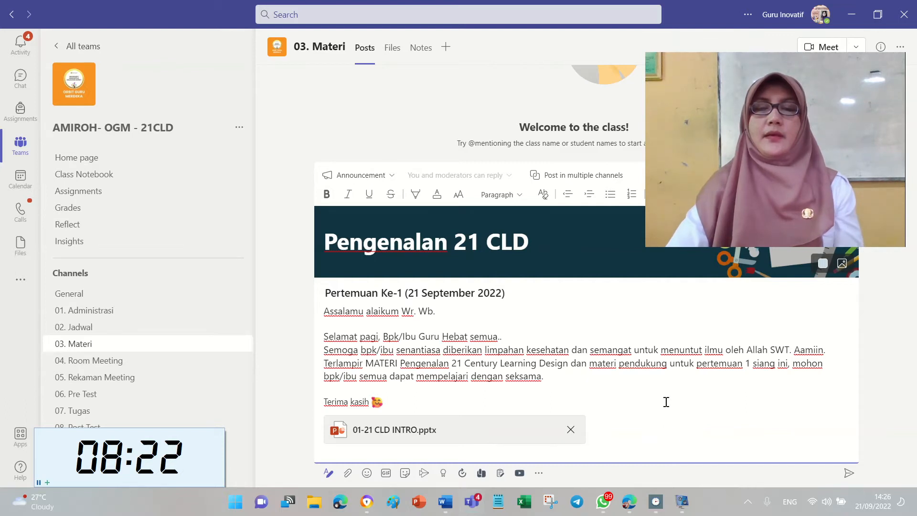
Add two blank lines after the end of the message body.
left_click(614, 378)
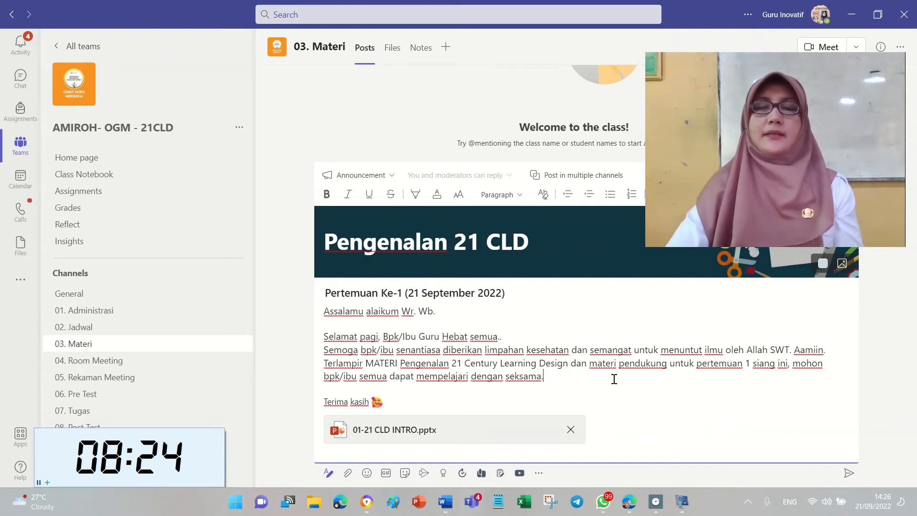
key("Return")
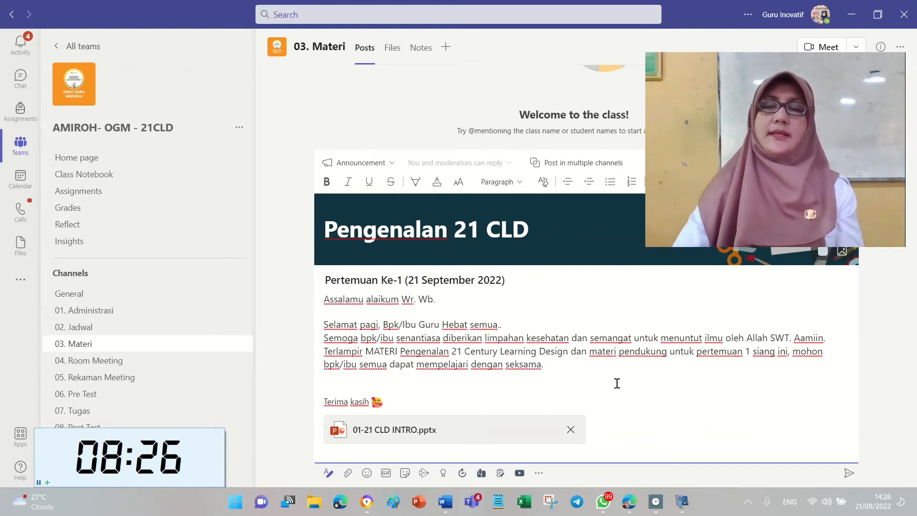
key("Return")
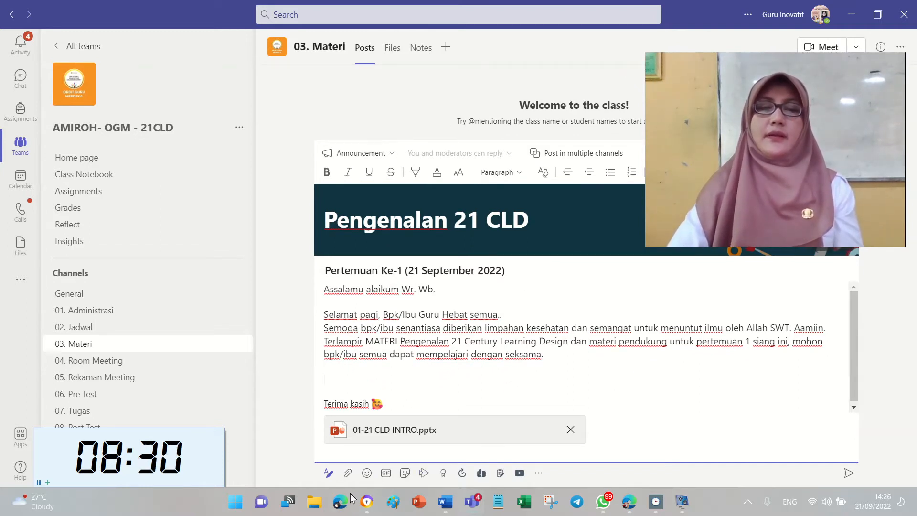
Copy a share link for the knowledge construction PDF in OneDrive's 01-Knowledge Construction folder.
left_click(340, 507)
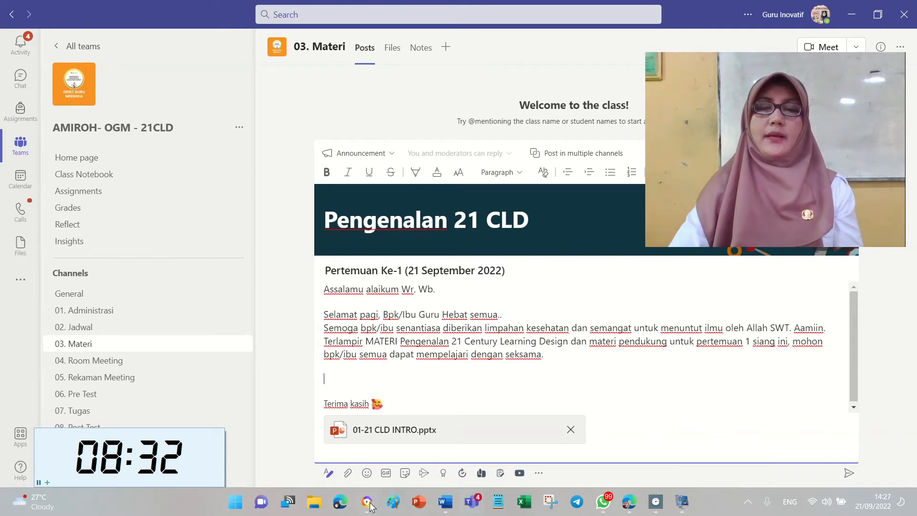
scroll(335, 276, "down", 2)
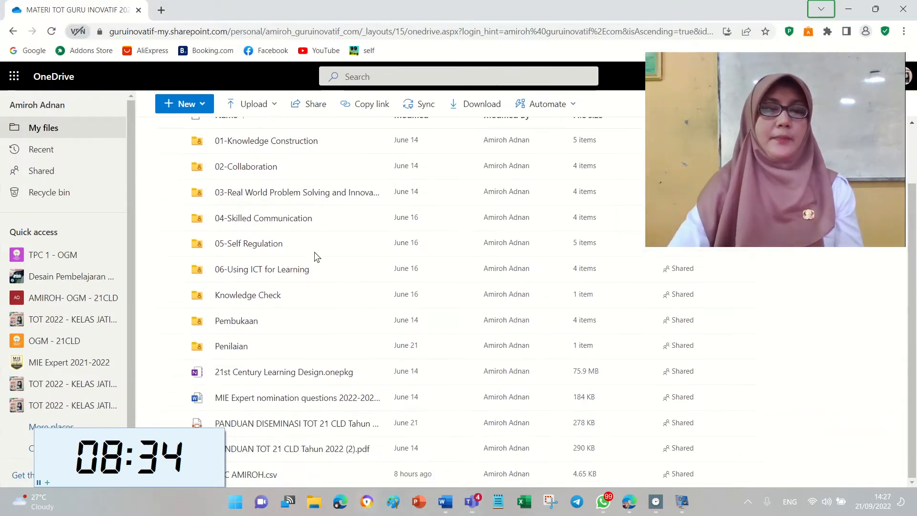
double_click(283, 151)
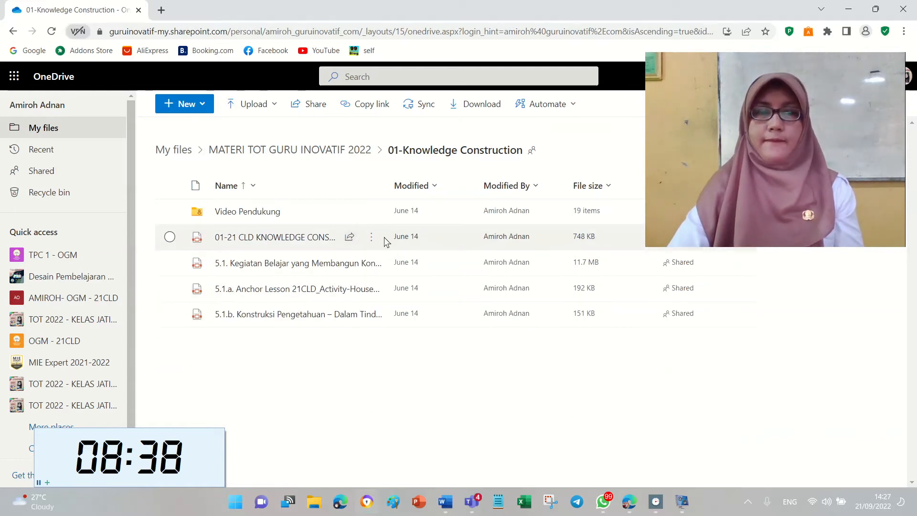
left_click(371, 238)
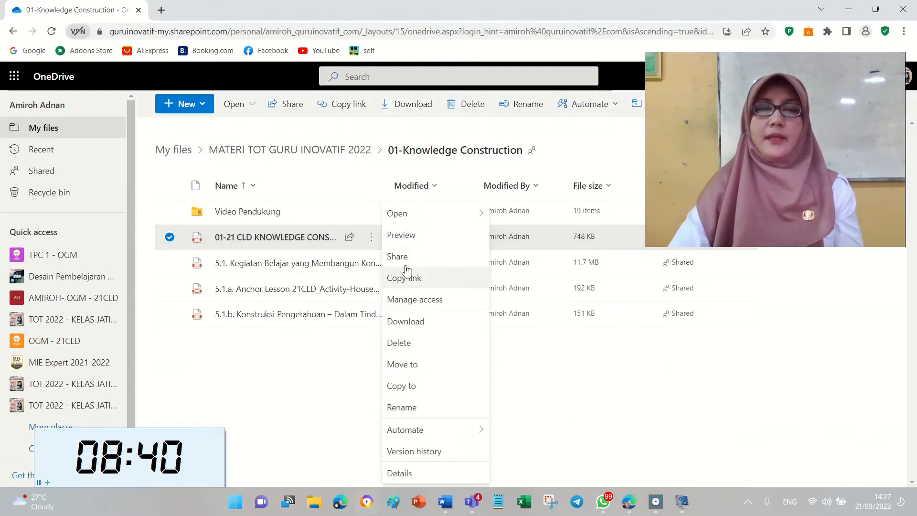
left_click(422, 278)
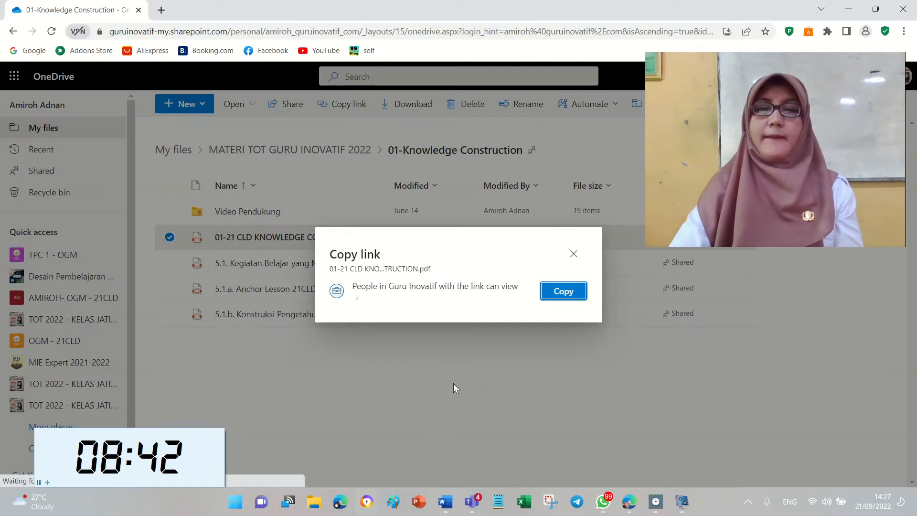
left_click(554, 295)
Paste the 01-21 CLD KNOWLEDGE CONSTRUCTION.pdf link on the blank line above Terima kasih.
key("alt+Tab")
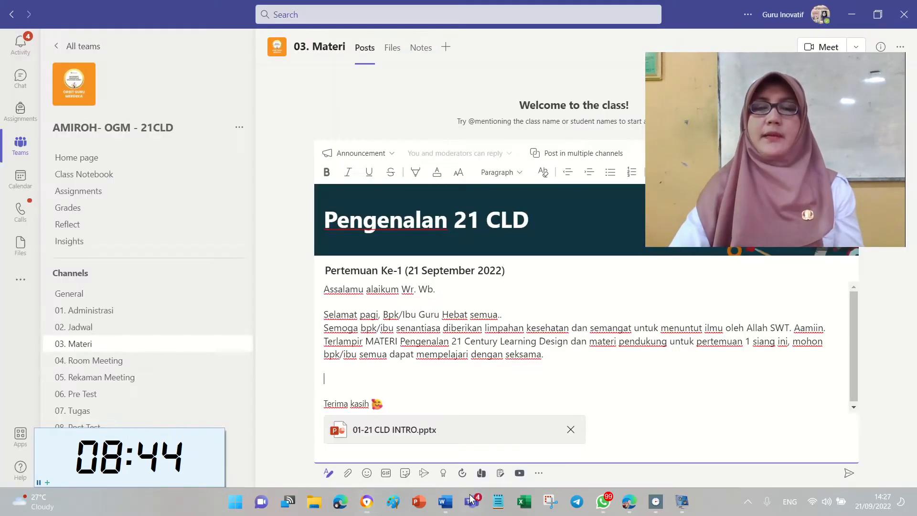
left_click(436, 380)
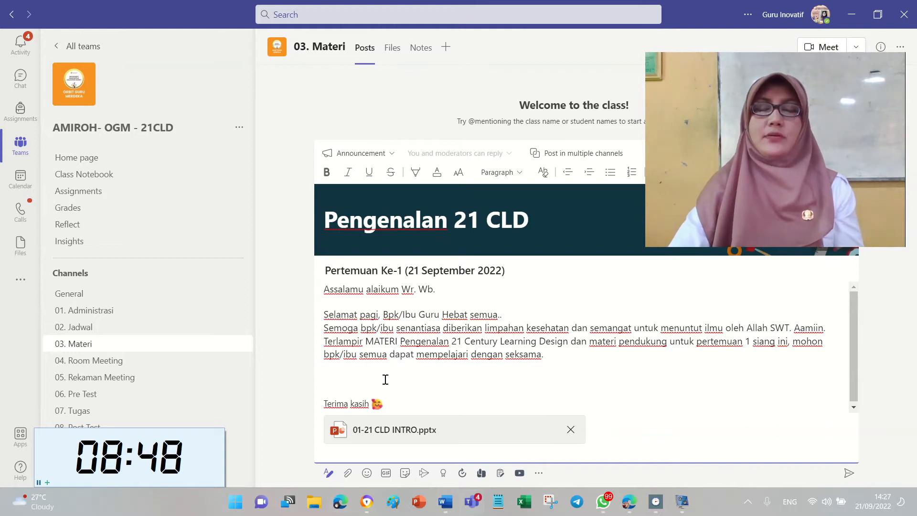
left_click(348, 472)
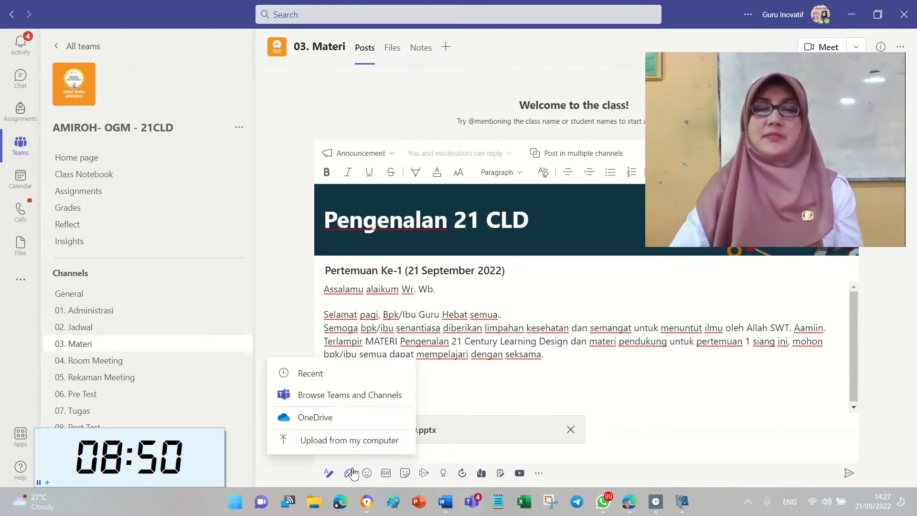
left_click(493, 395)
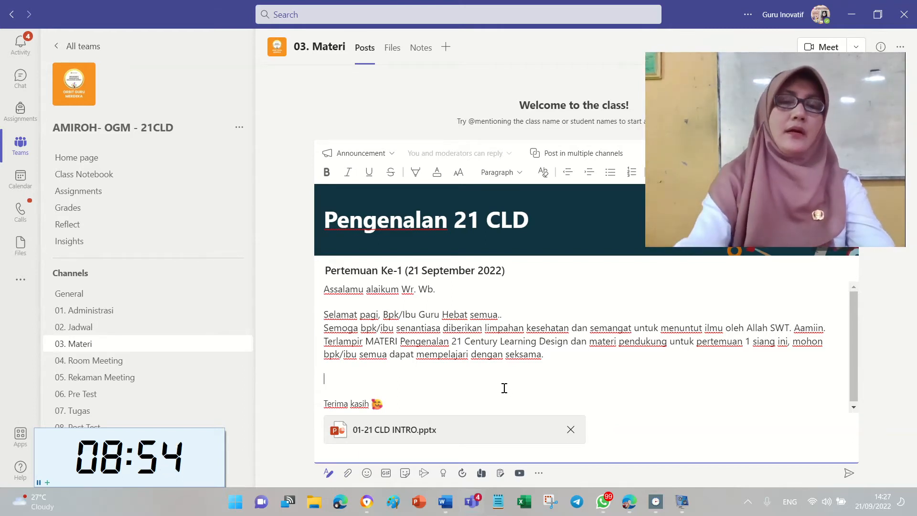
key("ctrl+v")
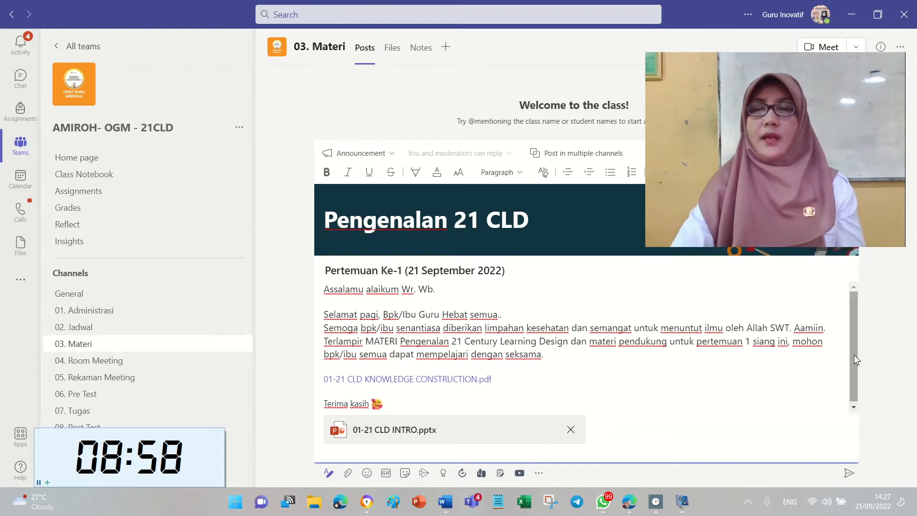
left_click_drag(773, 90, 828, 59)
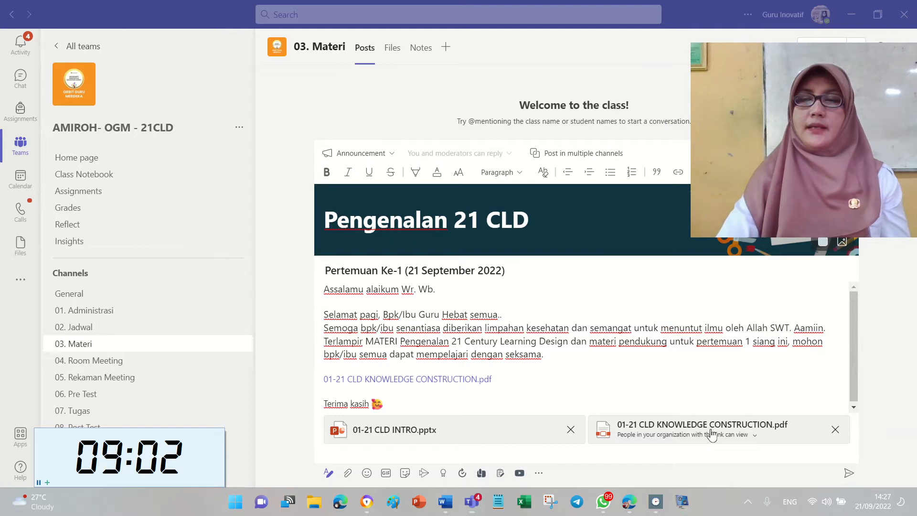
left_click_drag(806, 117, 117, 295)
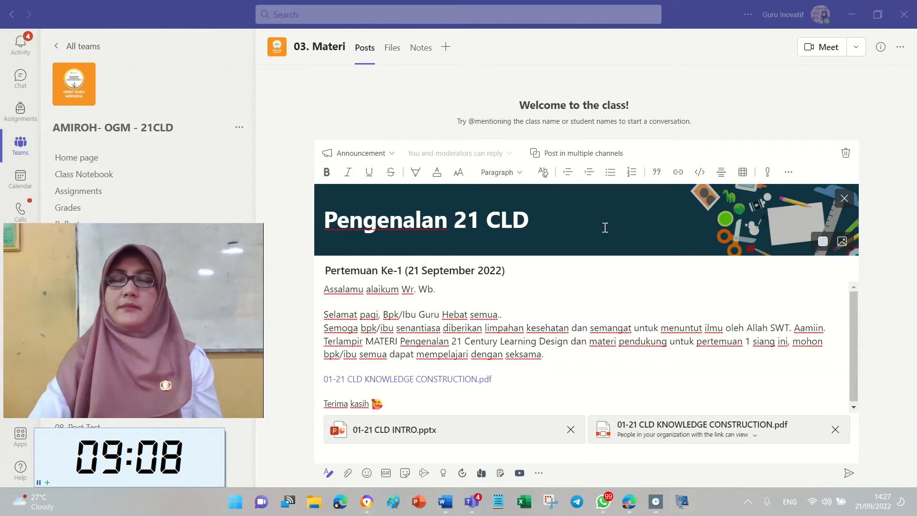
Enable multi-channel posting and add Desain Pembelajaran Abad 21's Materi and Tugas channel.
left_click(602, 158)
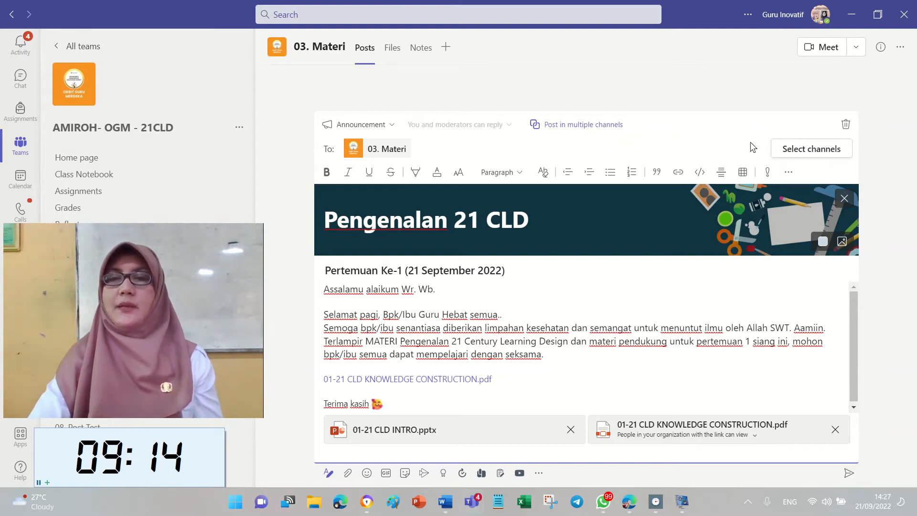
left_click(797, 157)
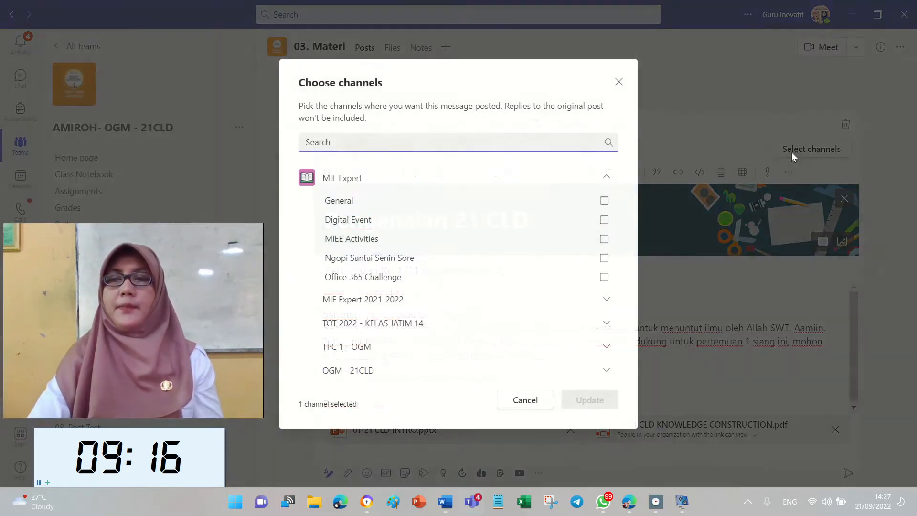
scroll(489, 298, "down", 10)
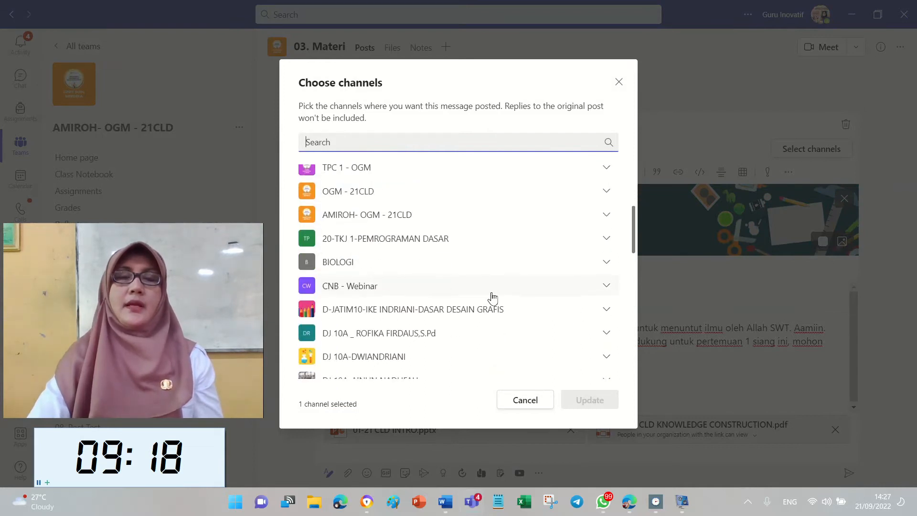
scroll(426, 256, "up", 3)
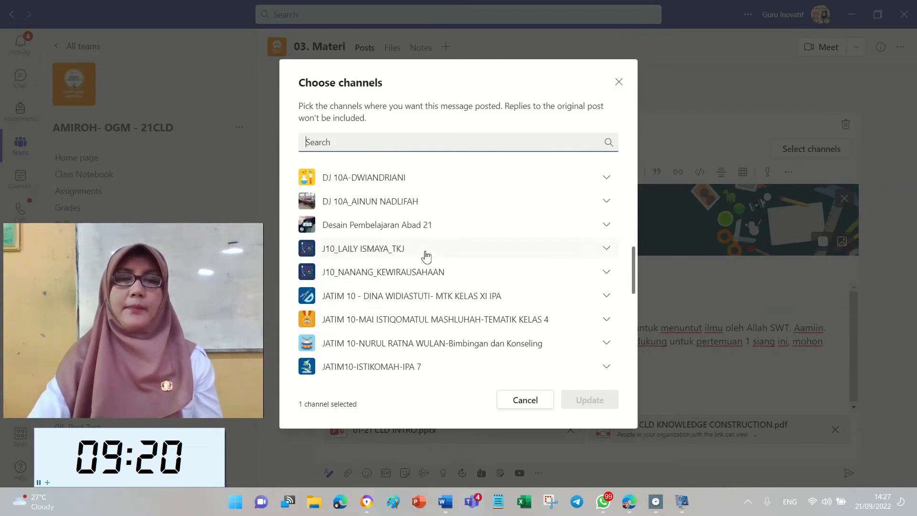
left_click(420, 224)
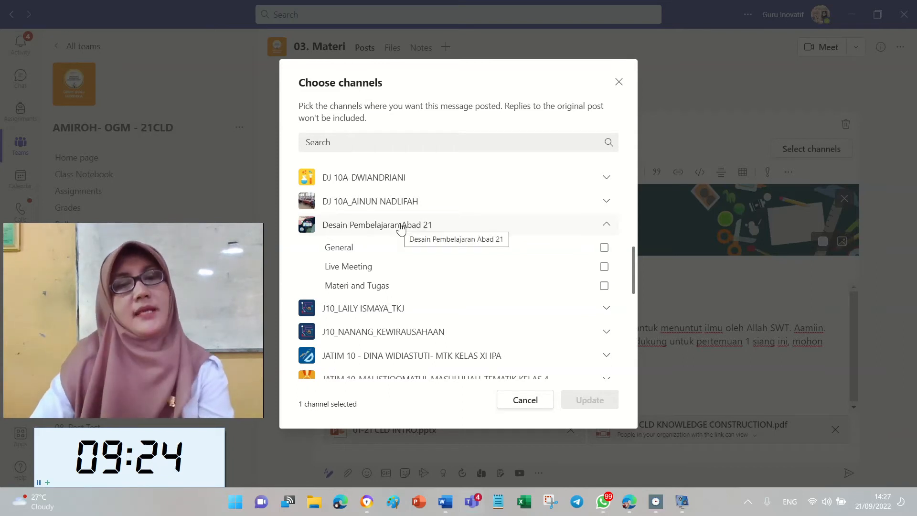
left_click(426, 291)
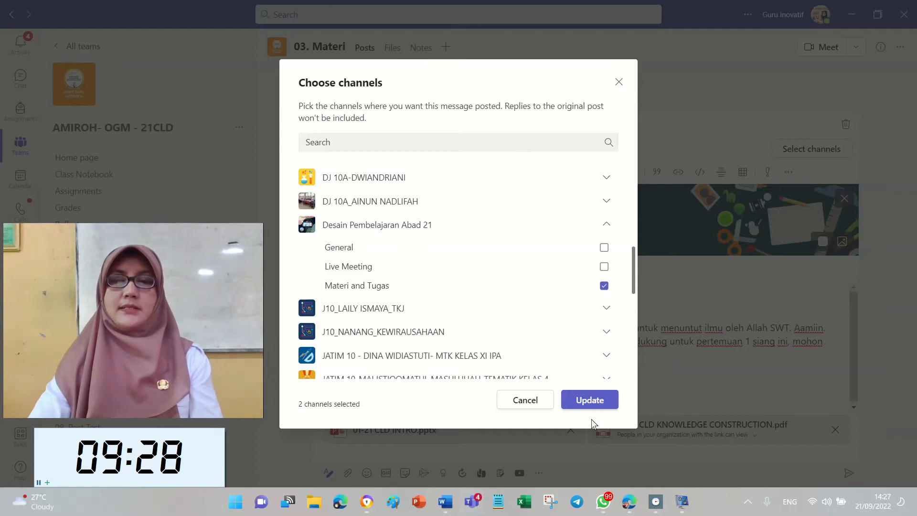
left_click(597, 401)
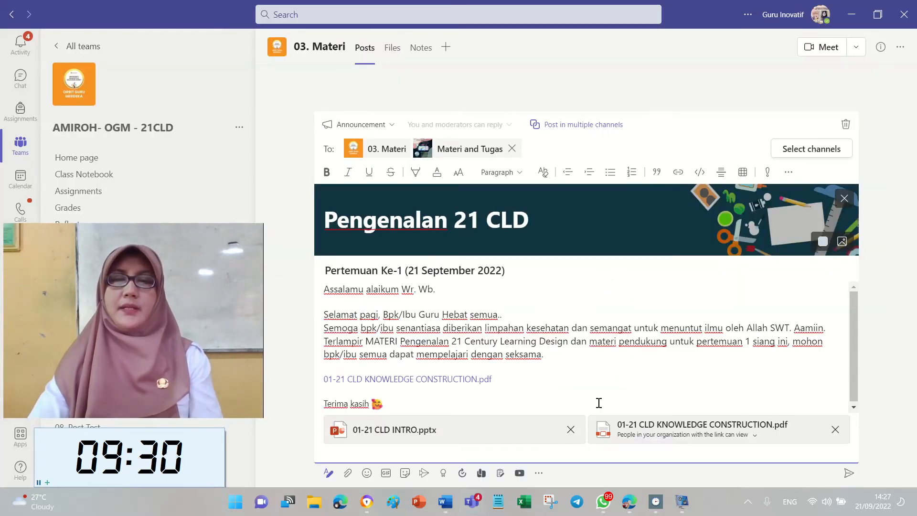
scroll(646, 378, "down", 1)
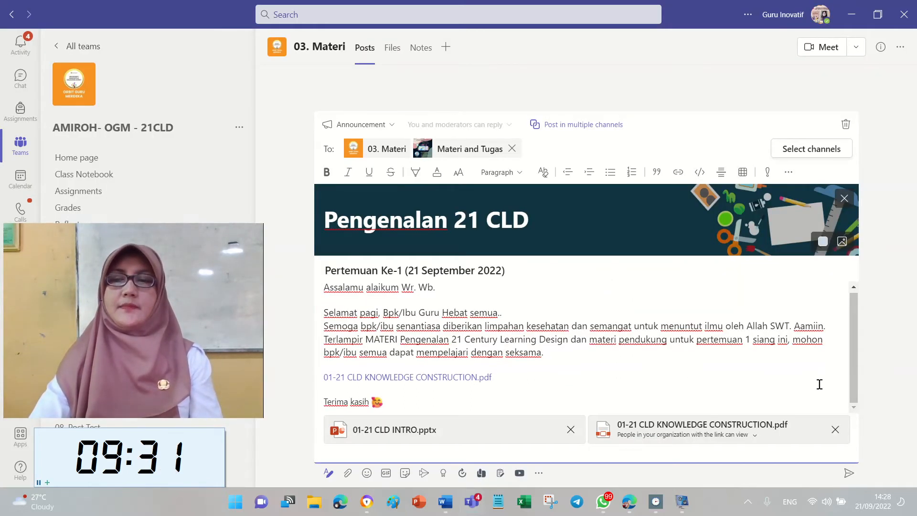
Send the announcement, then open the options menu of the INTRO.pptx attachment.
left_click(848, 473)
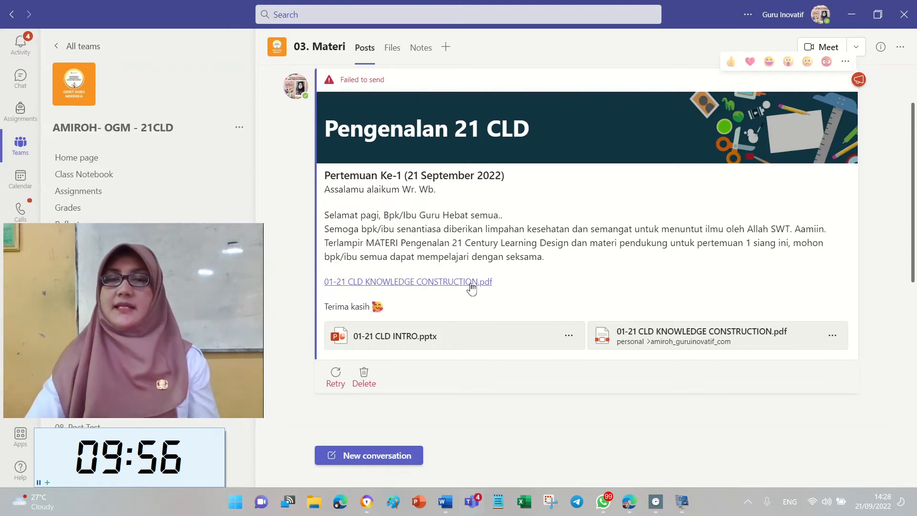
left_click(568, 336)
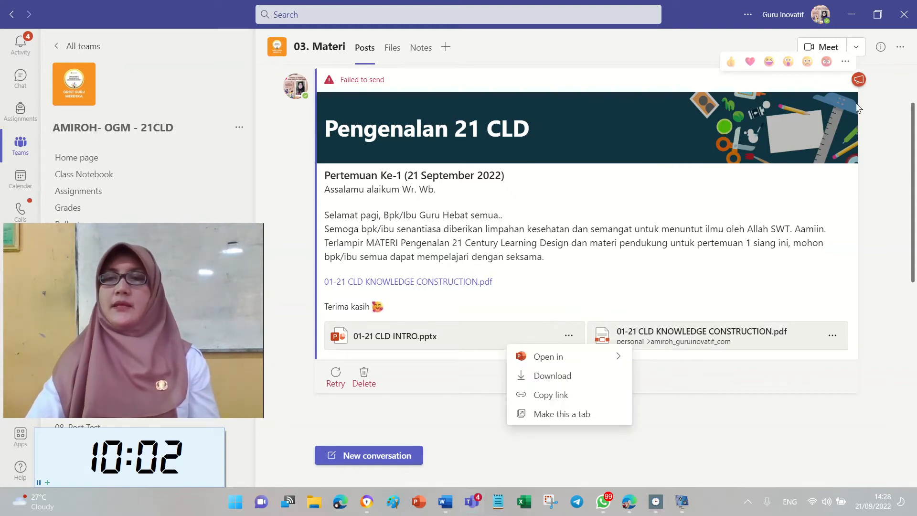
Edit the failed announcement and remove the 01-21 CLD INTRO.pptx attachment.
left_click(845, 61)
left_click(841, 92)
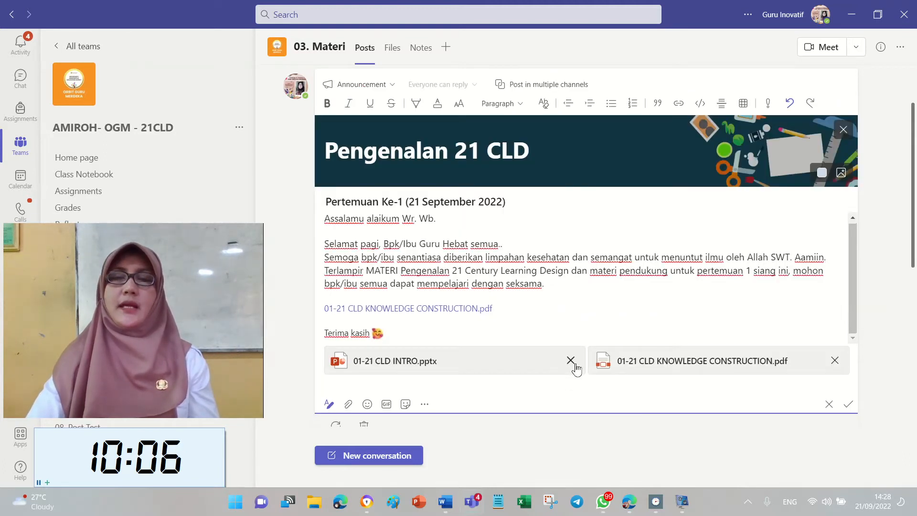
left_click(570, 360)
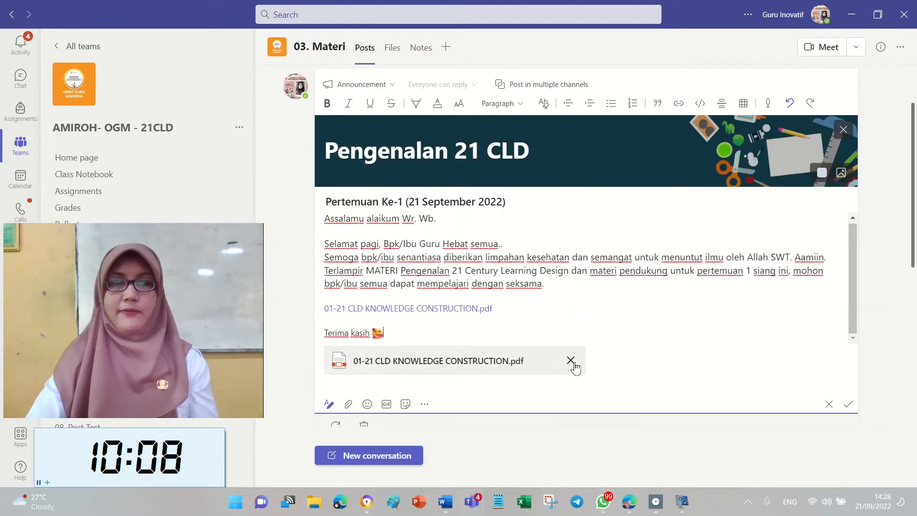
left_click(612, 320)
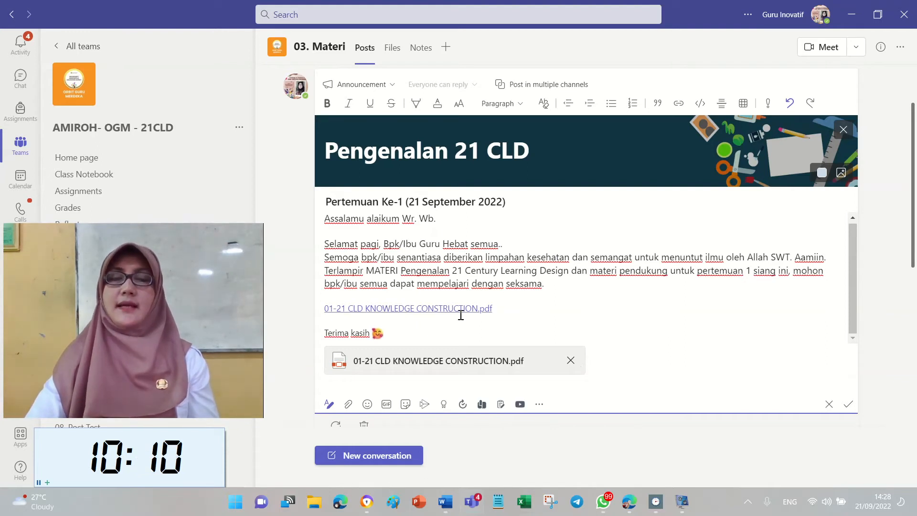
left_click(540, 314)
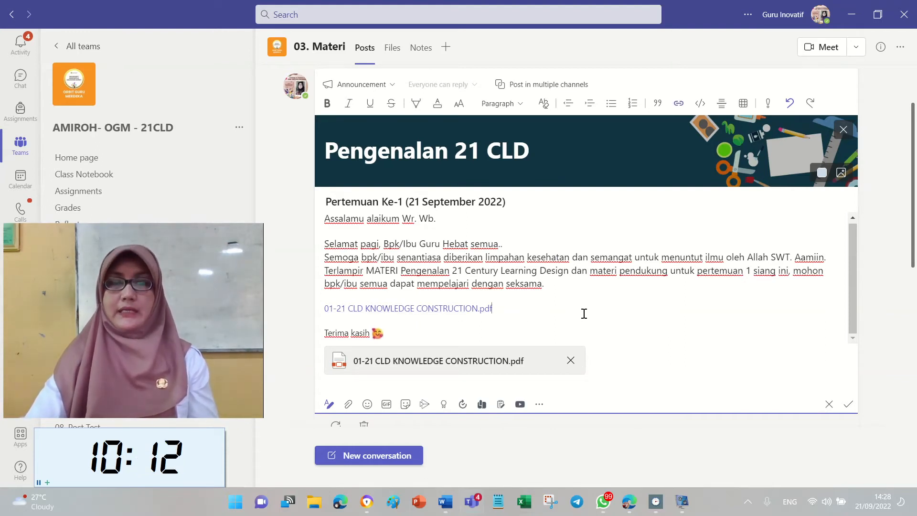
scroll(615, 309, "up", 1)
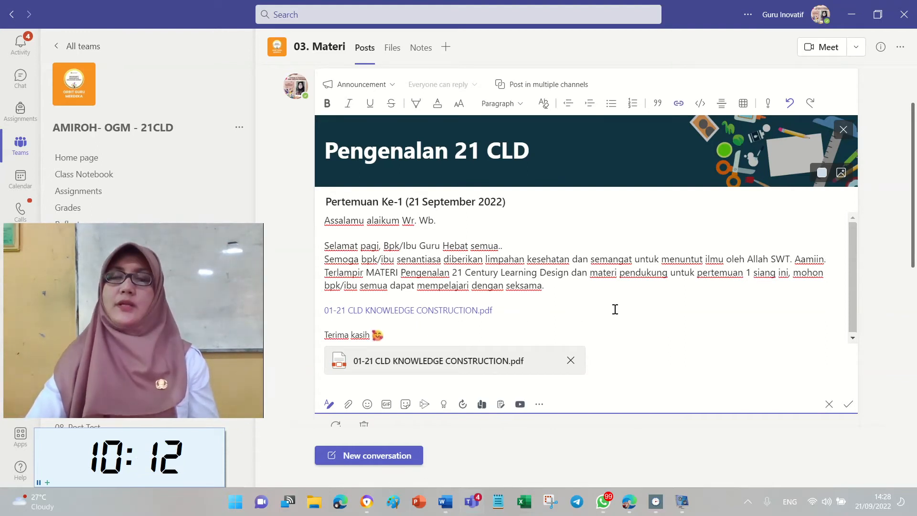
Re-add Materi and Tugas as a second channel and resend the announcement.
left_click(570, 84)
left_click(784, 112)
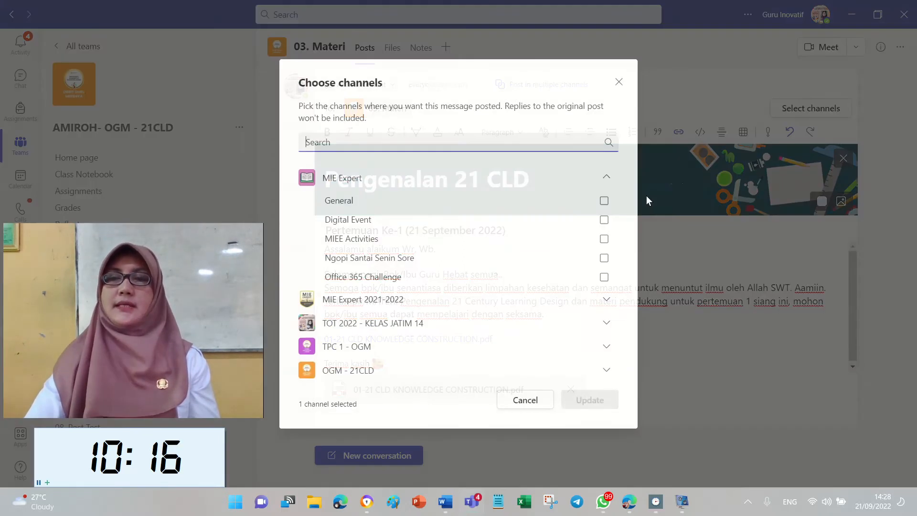
scroll(458, 296, "down", 10)
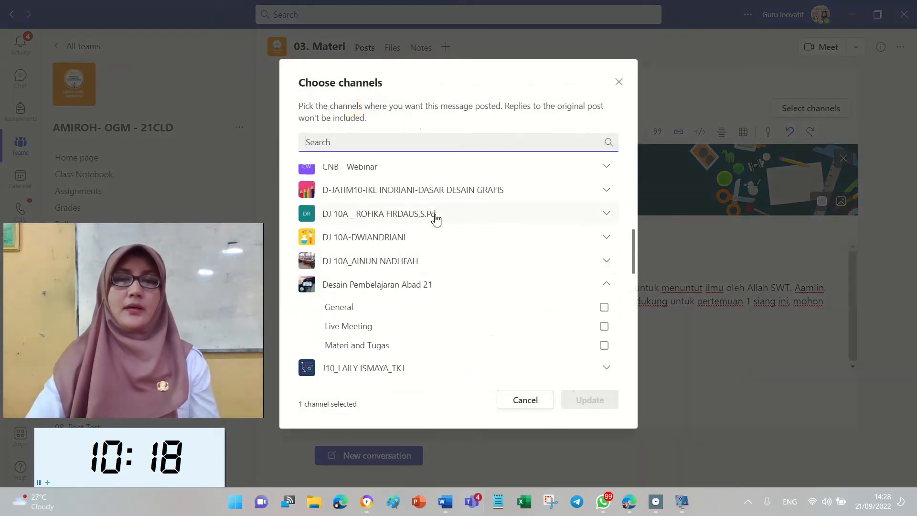
left_click(399, 348)
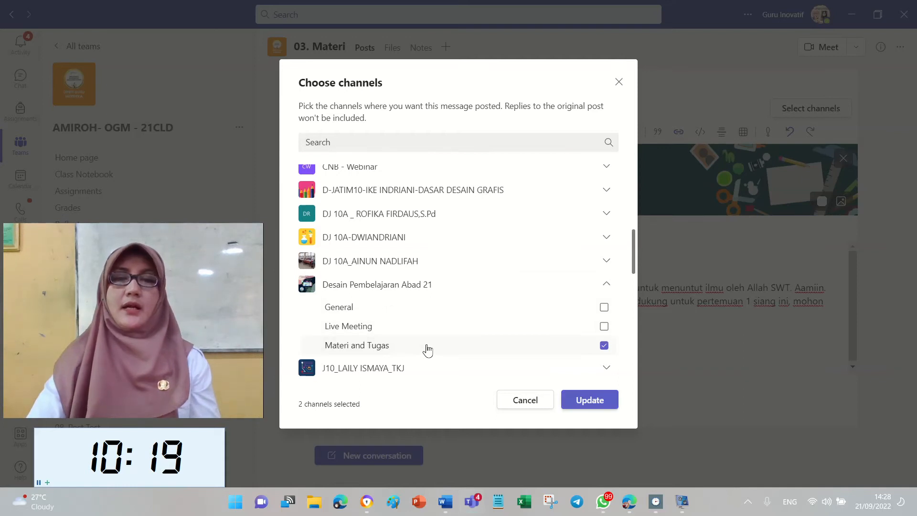
left_click(605, 399)
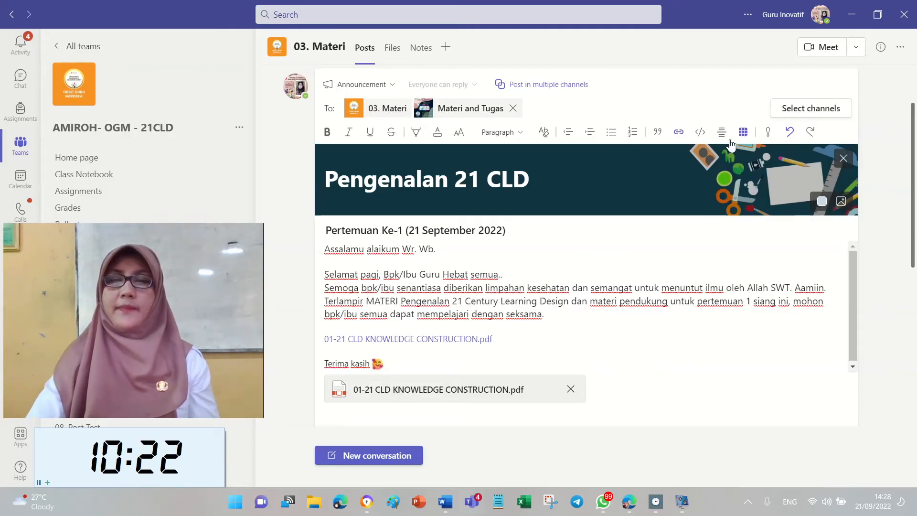
scroll(881, 414, "down", 3)
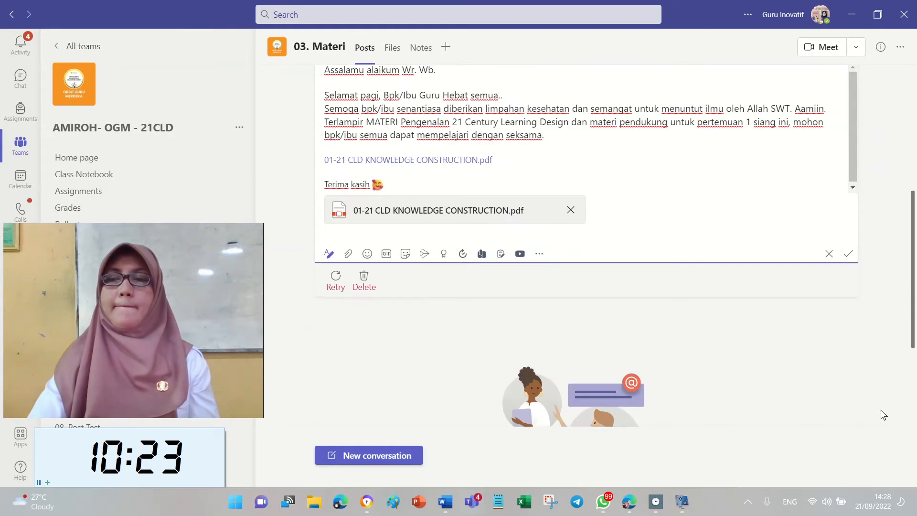
left_click(848, 256)
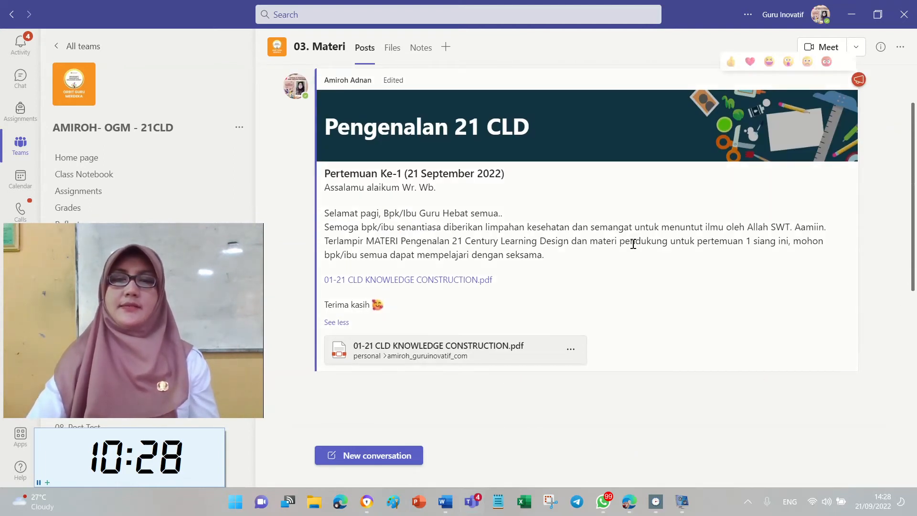
Check the announcement in Desain Pembelajaran Abad 21's Materi and Tugas channel, then return to the Teams overview.
left_click_drag(100, 241, 773, 303)
left_click(9, 144)
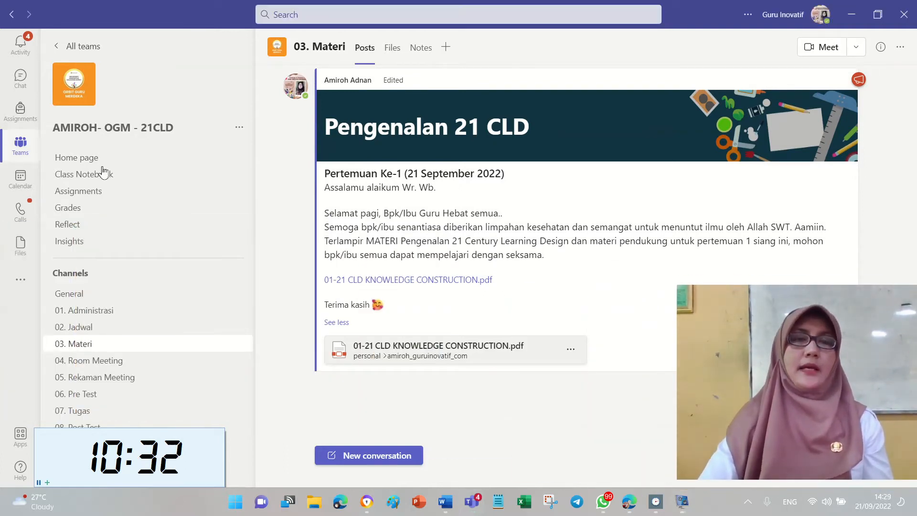
left_click(92, 416)
scroll(442, 329, "down", 6)
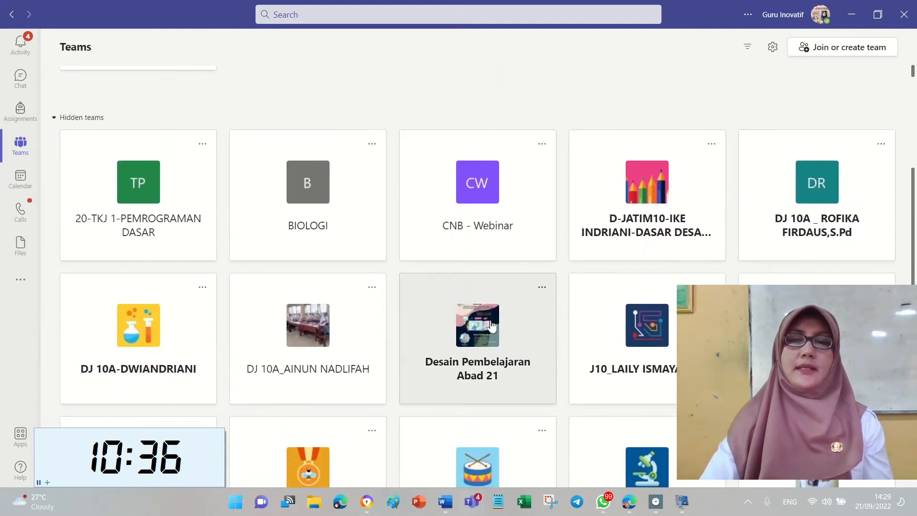
left_click(473, 353)
left_click(123, 327)
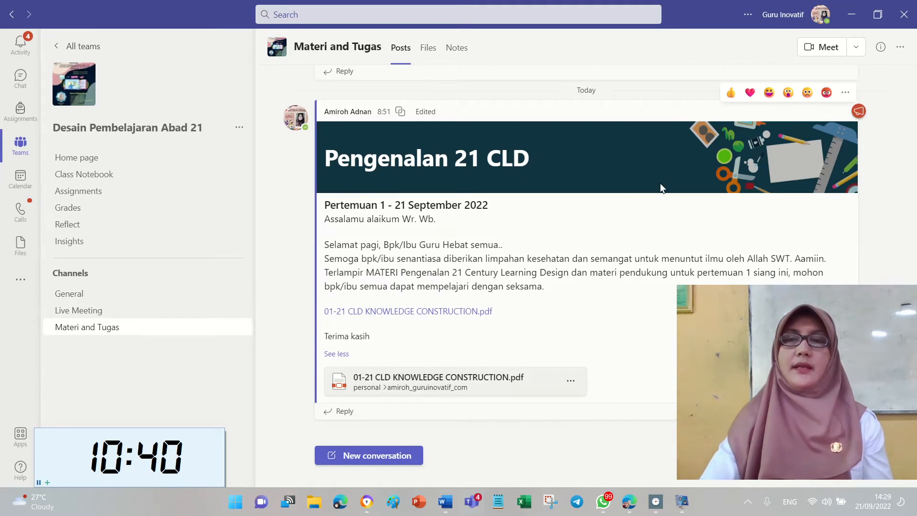
scroll(621, 180, "up", 1)
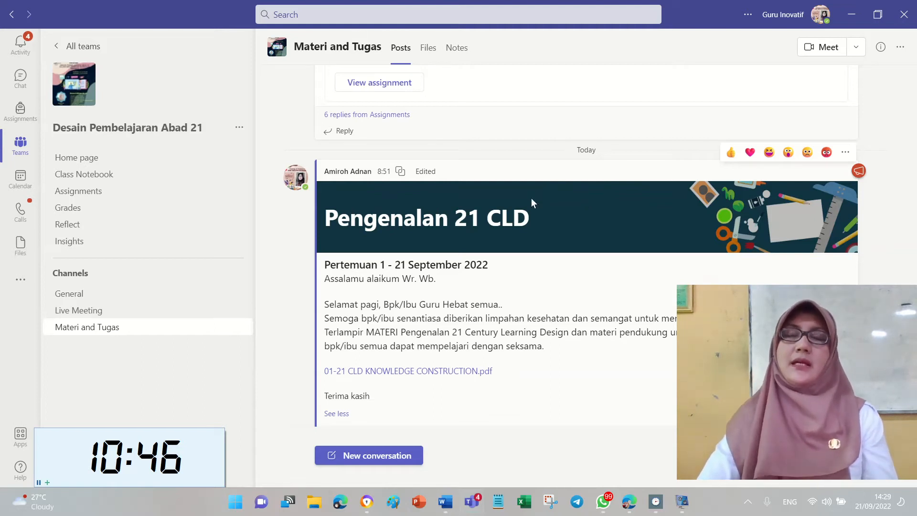
left_click(20, 143)
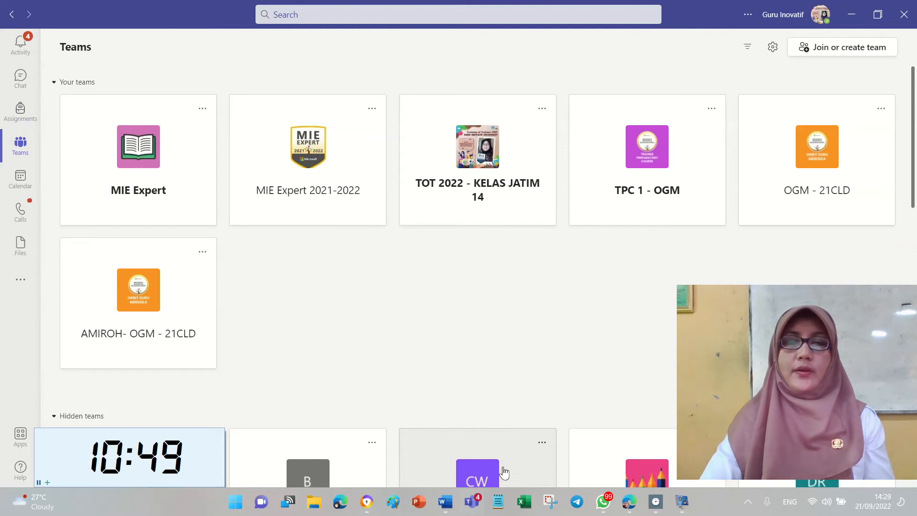
left_click(445, 502)
Highlight the Membuat materi heading and its five checklist items in yellow in the rubric.
scroll(674, 197, "up", 7)
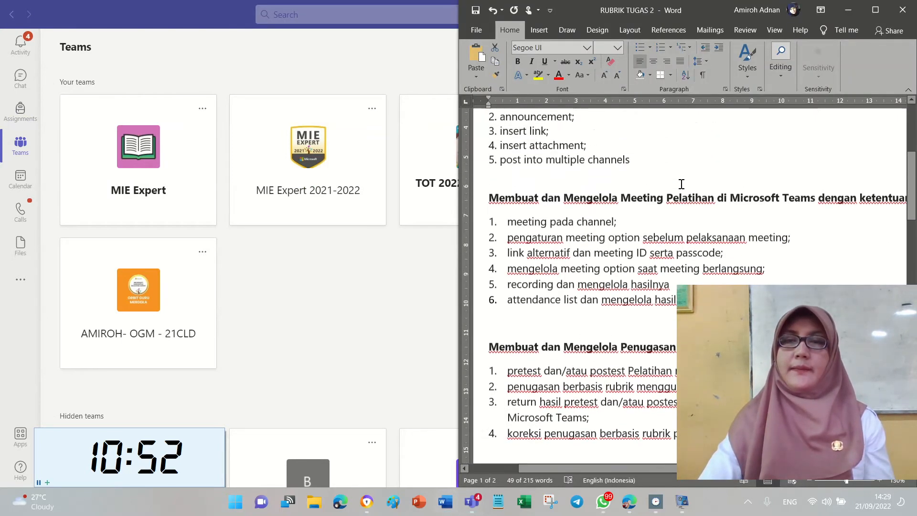
left_click_drag(655, 250, 489, 175)
left_click(538, 75)
left_click(616, 210)
scroll(623, 218, "down", 3)
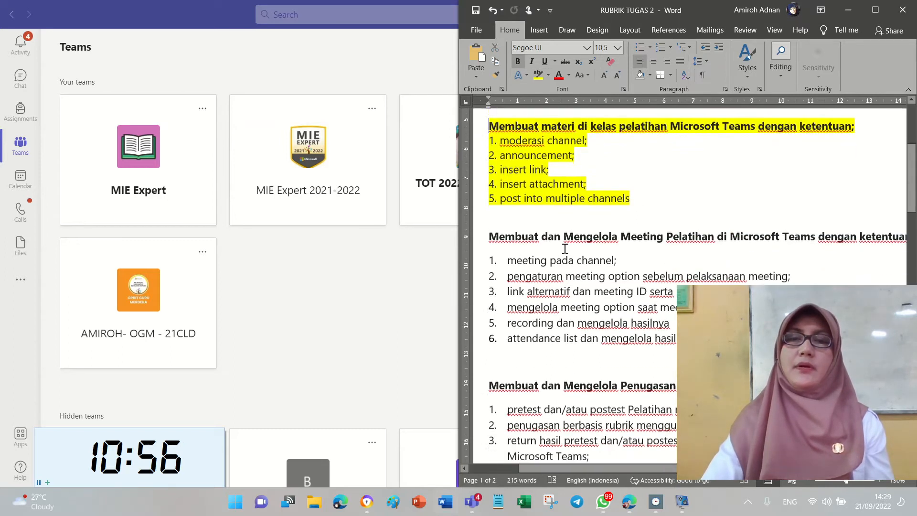
left_click(623, 219)
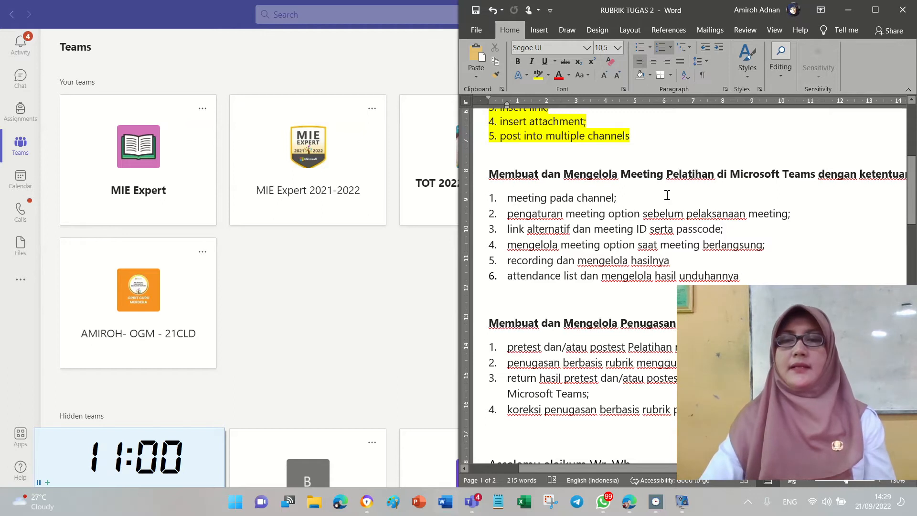
left_click(354, 346)
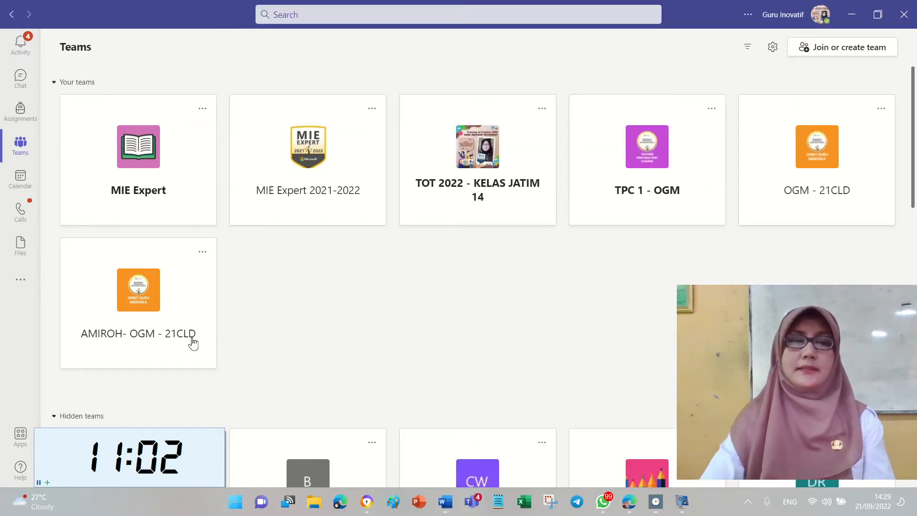
Go to the class team's 04. Room Meeting channel and choose Schedule a meeting from Meet.
left_click(160, 337)
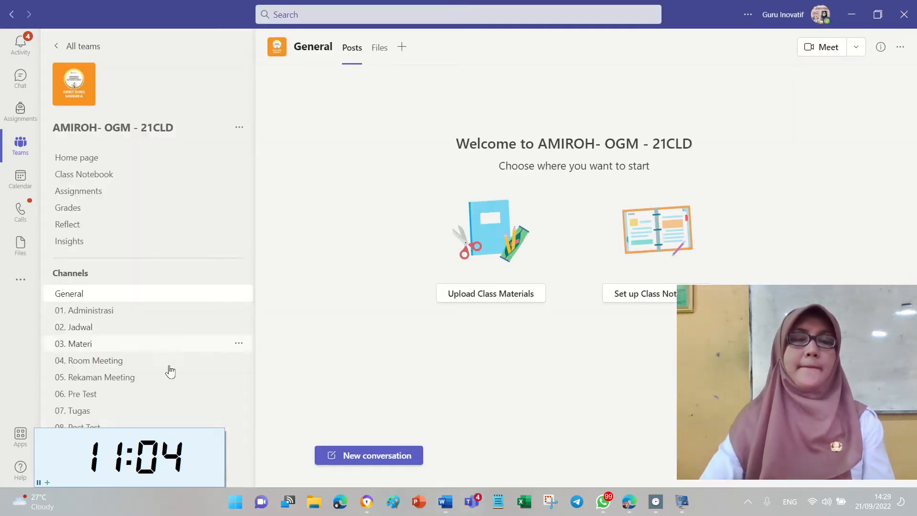
left_click(141, 364)
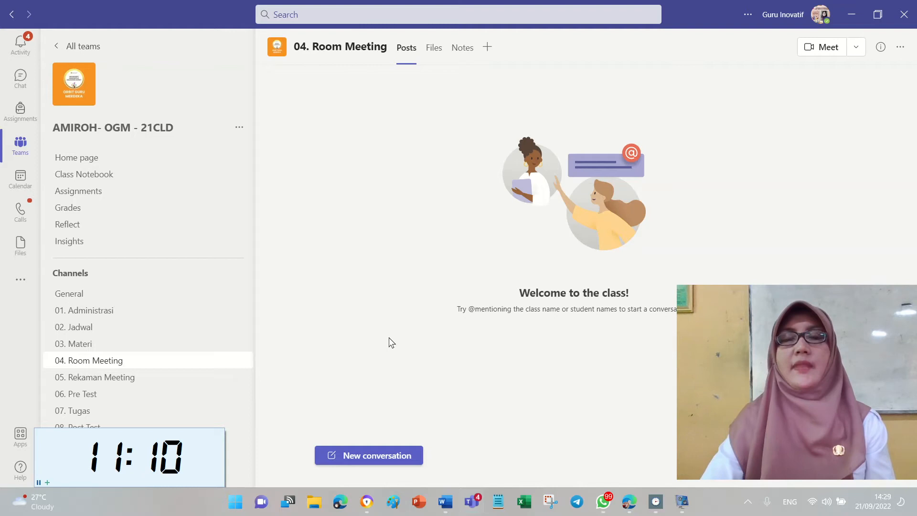
left_click(854, 48)
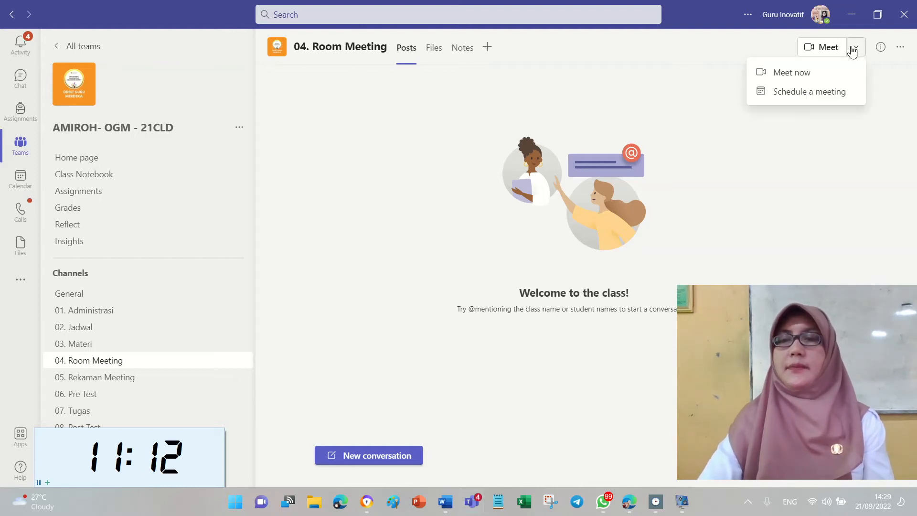
left_click(830, 93)
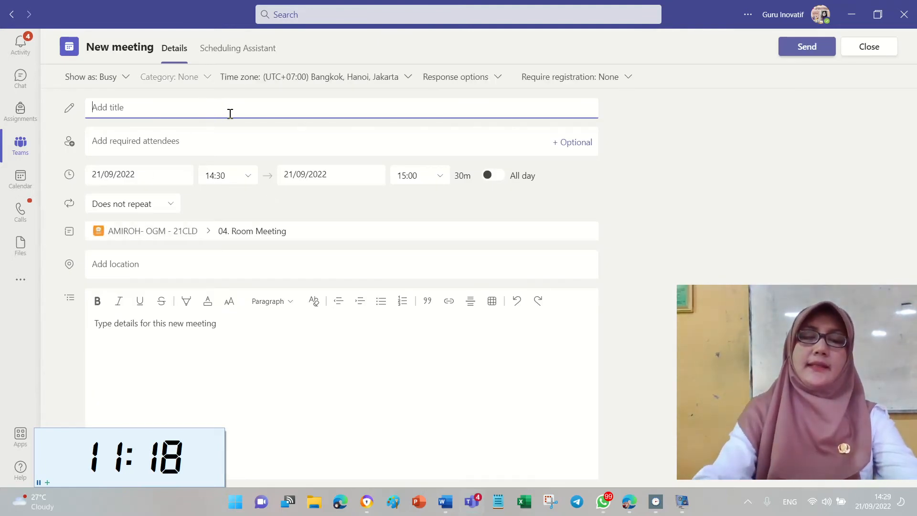
Title the meeting 'Meeting Pertemuan ke-1' and add two required attendees from the suggestions.
type("Pe")
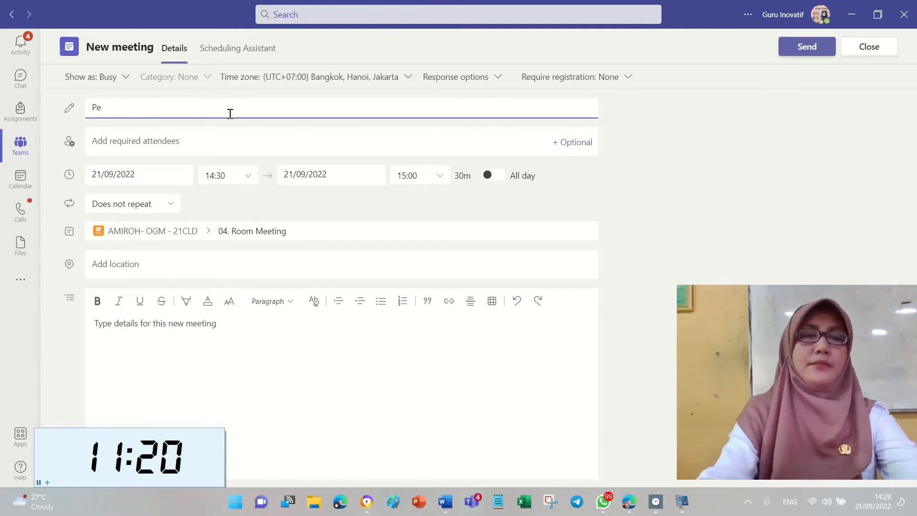
type("rtemua")
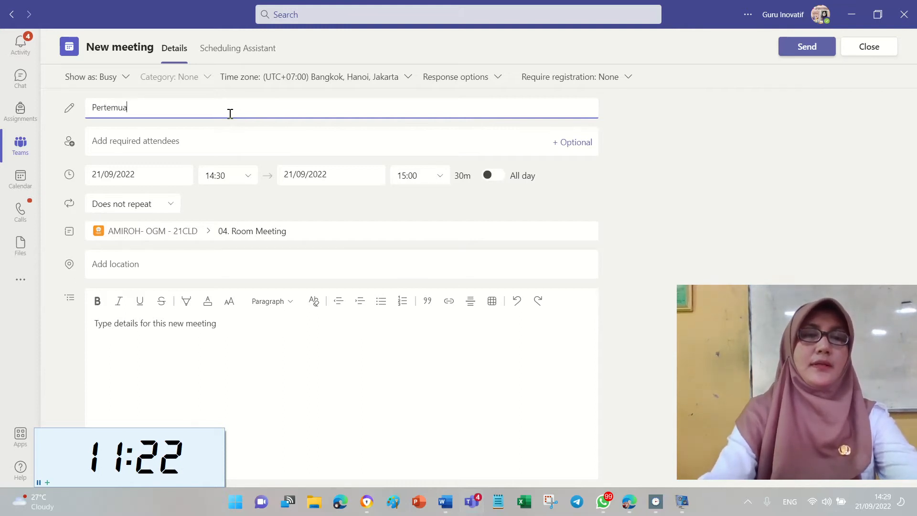
type("Me")
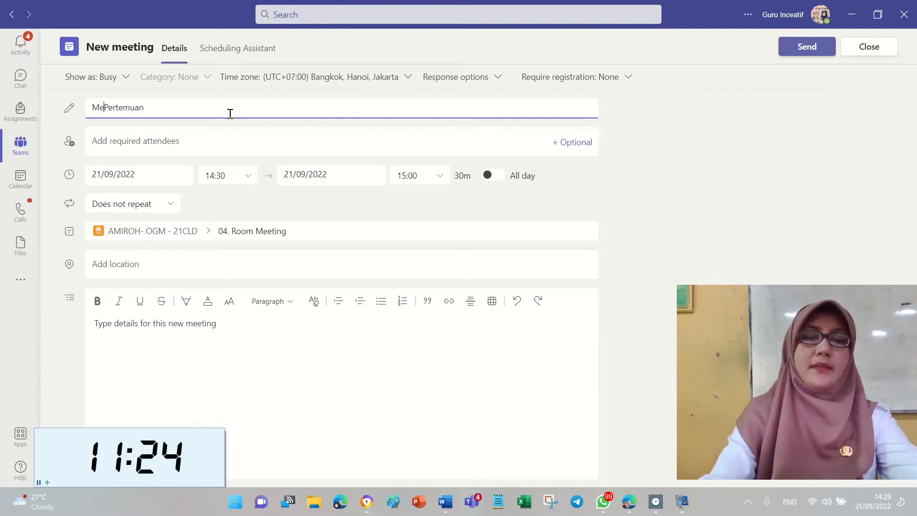
type("eting ")
type(" ke-1")
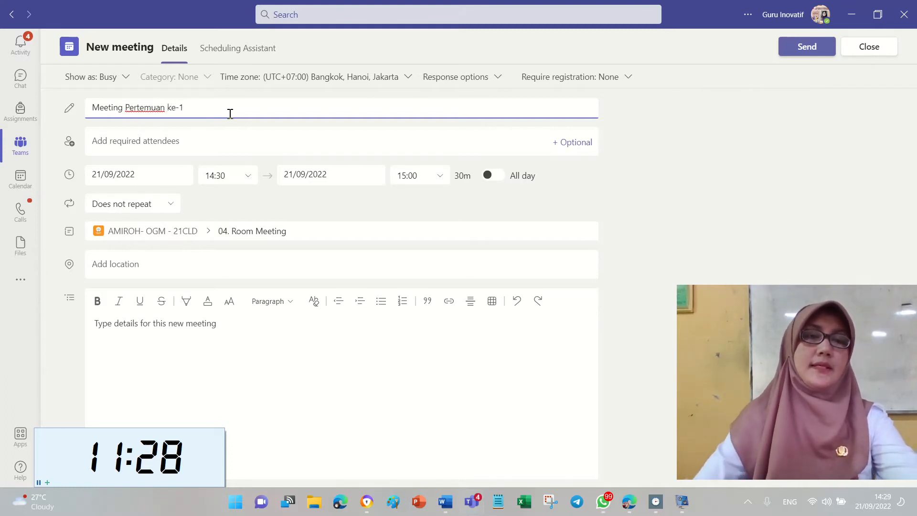
left_click(249, 144)
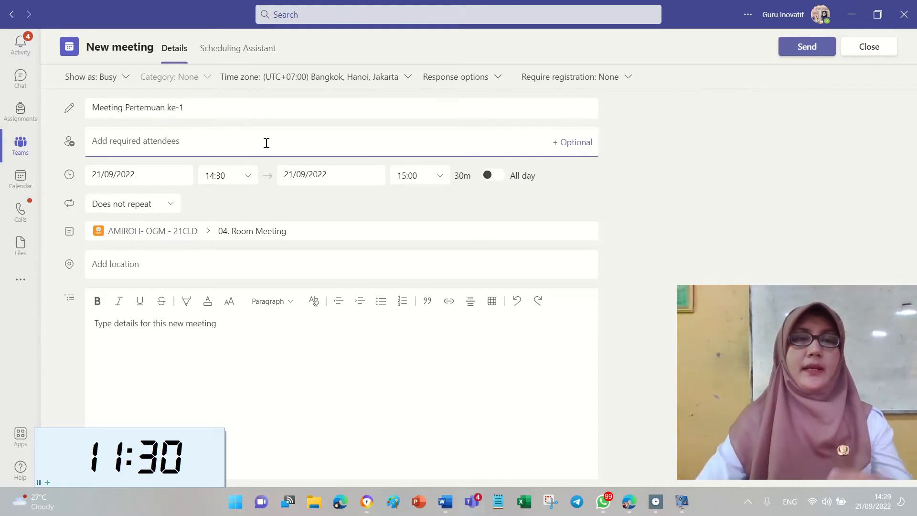
type("tribu")
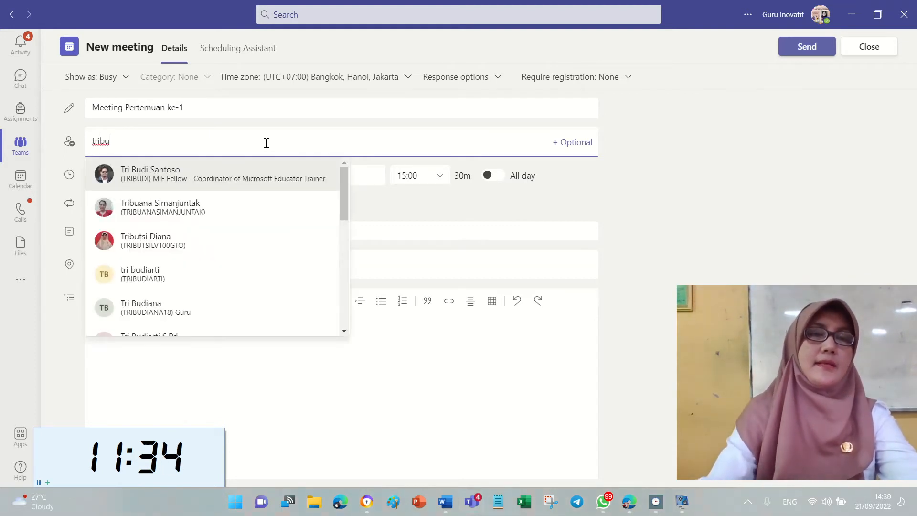
left_click(264, 184)
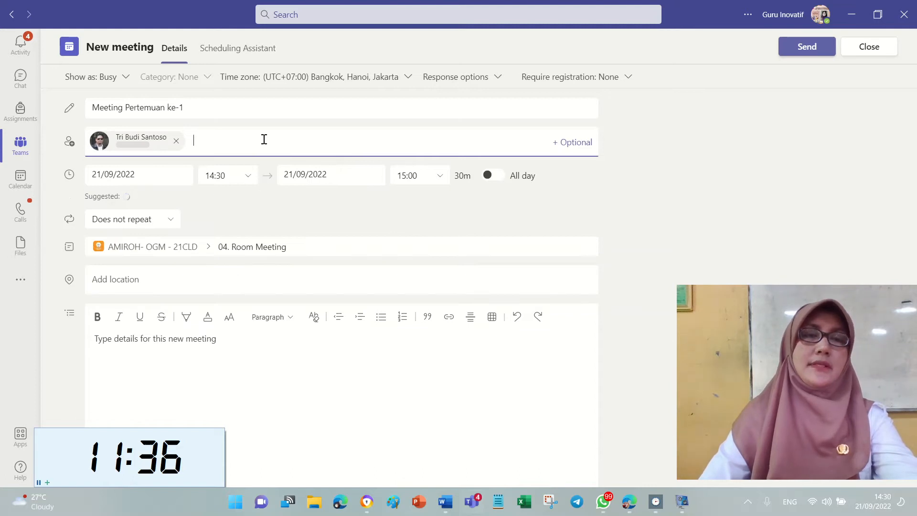
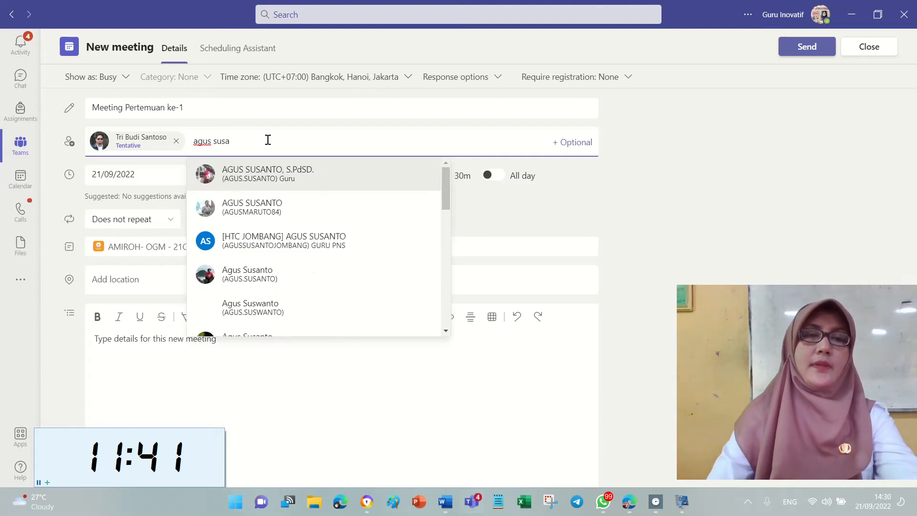
left_click(311, 240)
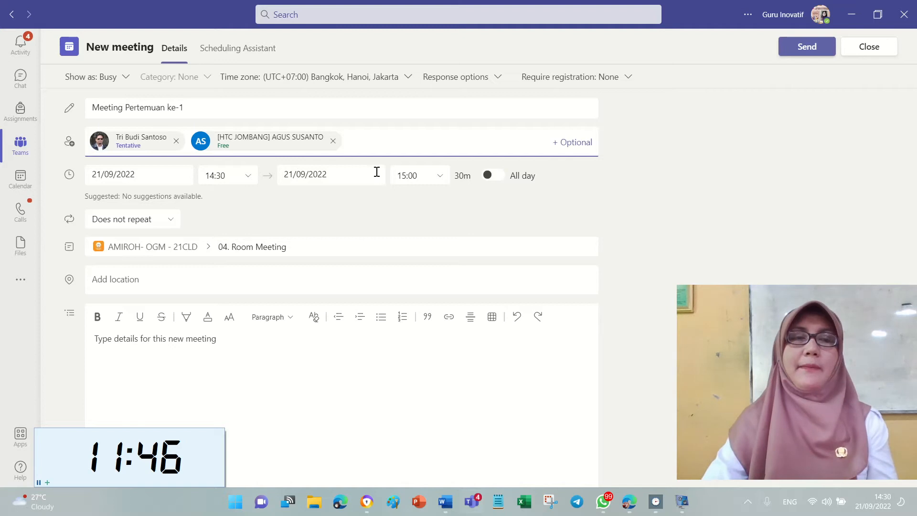
Confirm the 21/09/2022, 14:30–15:00 start and end dates, then send the invitation.
left_click(133, 176)
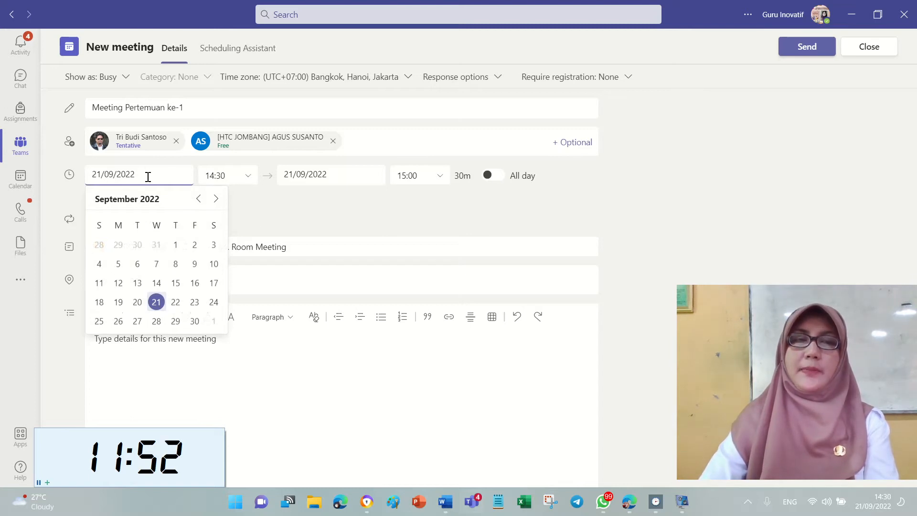
left_click(349, 179)
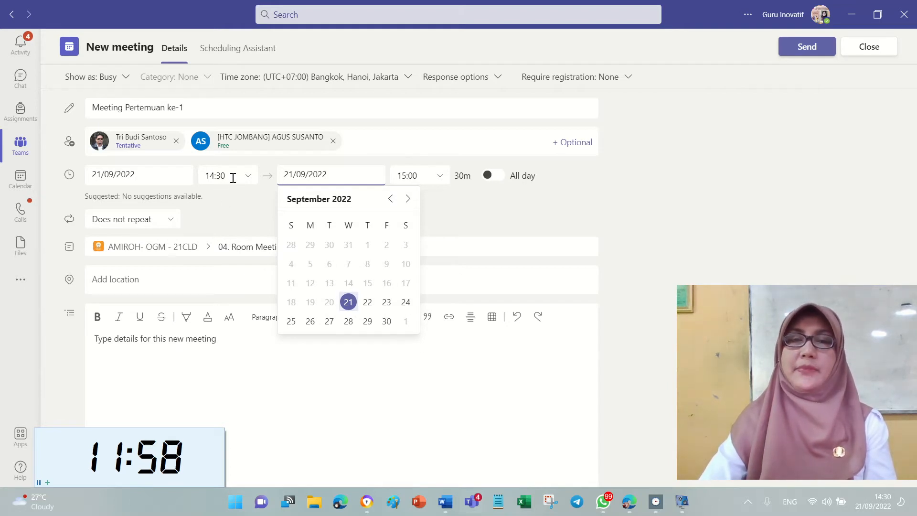
left_click(232, 206)
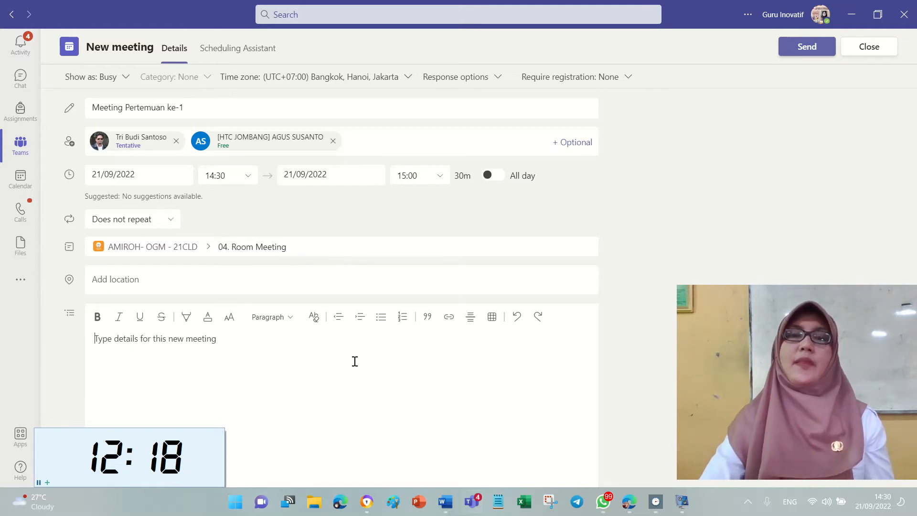
left_click(823, 45)
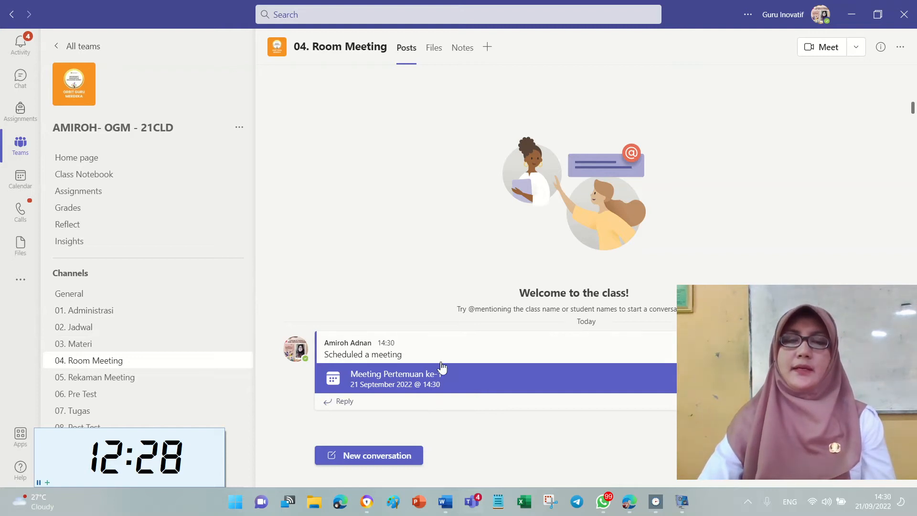
In Word, highlight checklist item 1, 'meeting pada channel', in yellow and return to Teams.
left_click(441, 509)
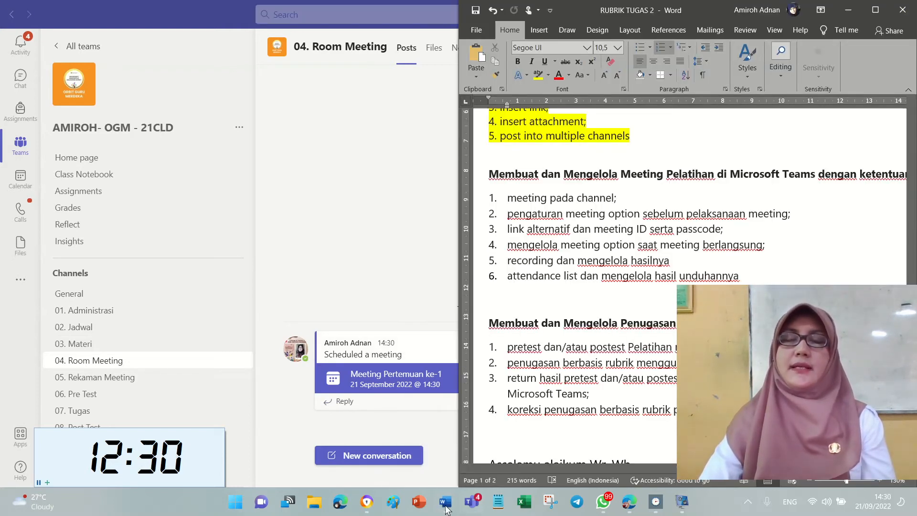
left_click_drag(489, 202, 661, 201)
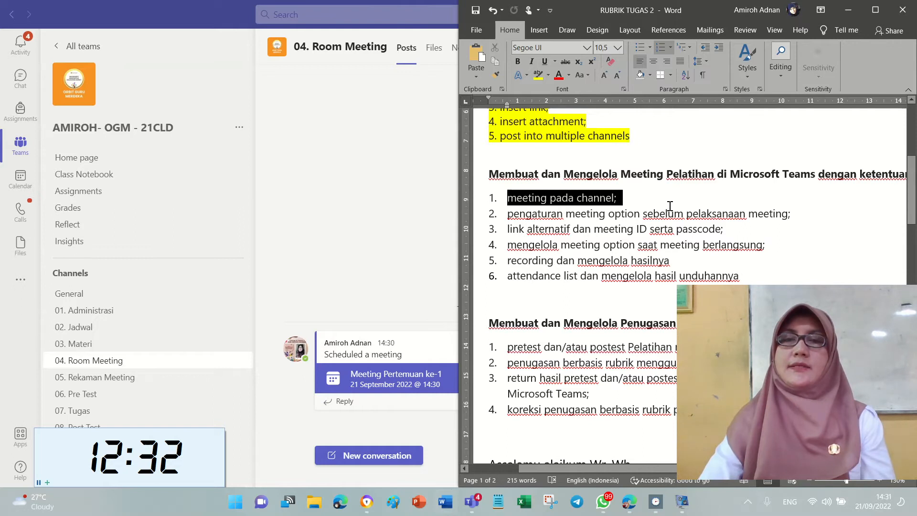
left_click(538, 75)
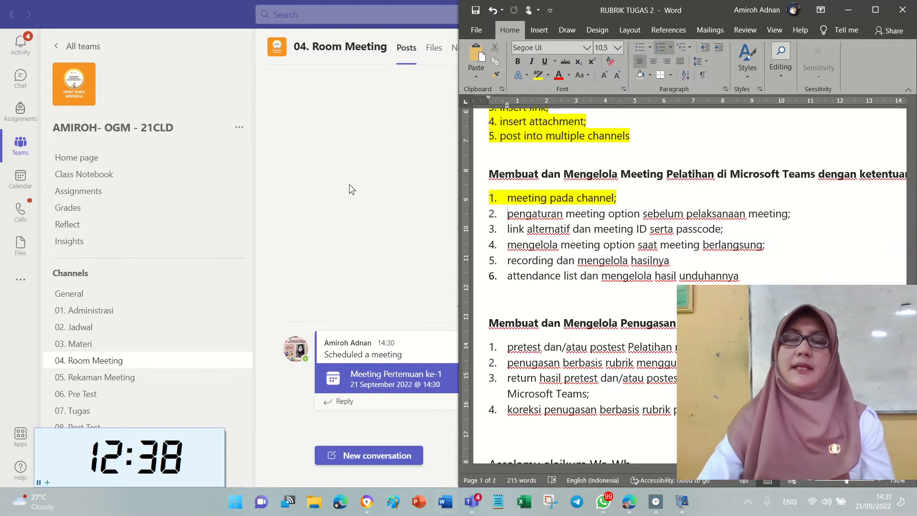
left_click(376, 194)
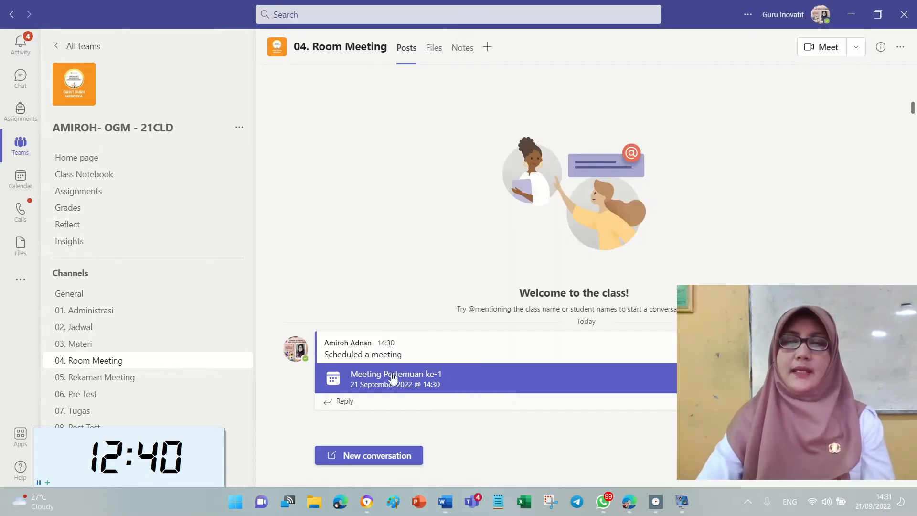
Open the Meeting Pertemuan ke-1 details and launch its Meeting options page.
left_click(446, 375)
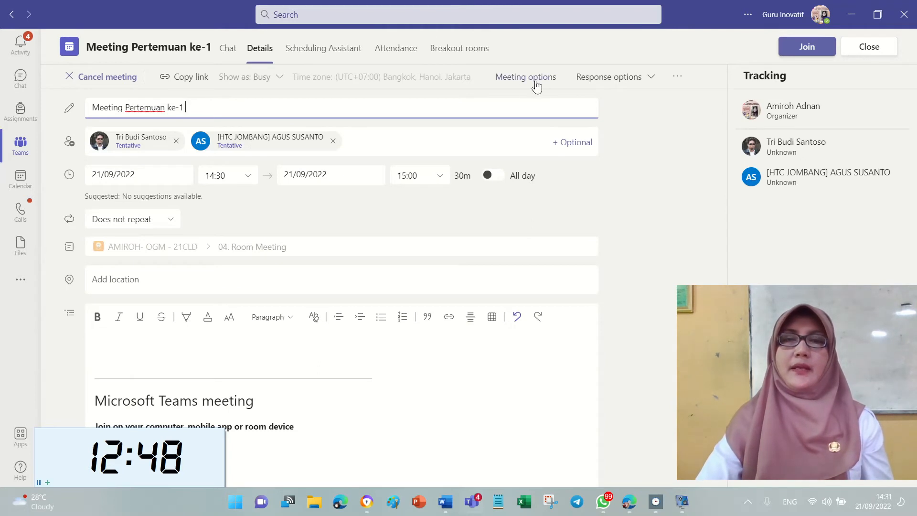
left_click(536, 84)
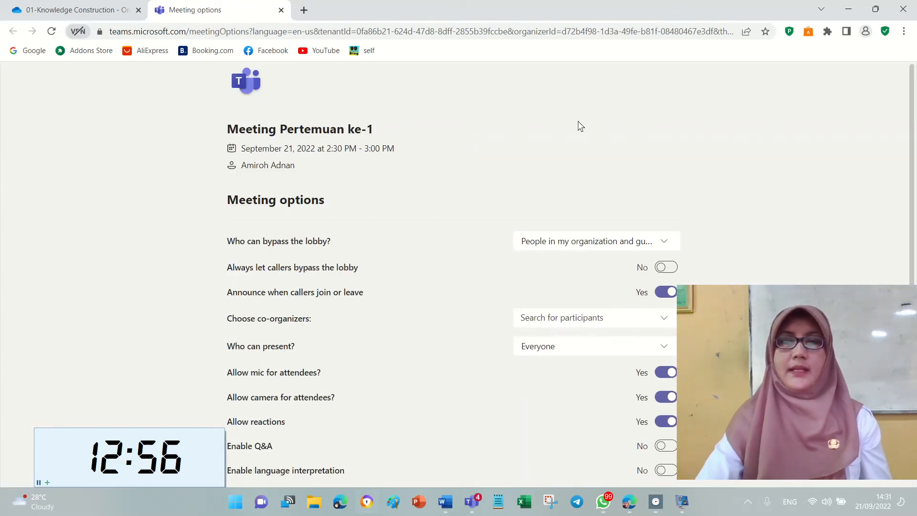
Set Allow camera for attendees and Allow reactions to No, then save the meeting options.
left_click_drag(841, 294, 890, 189)
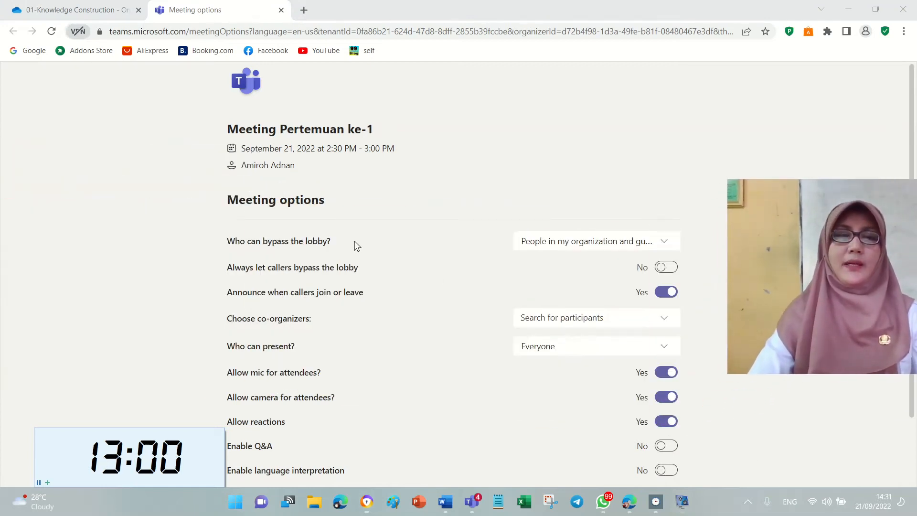
scroll(448, 221, "down", 1)
scroll(447, 220, "down", 1)
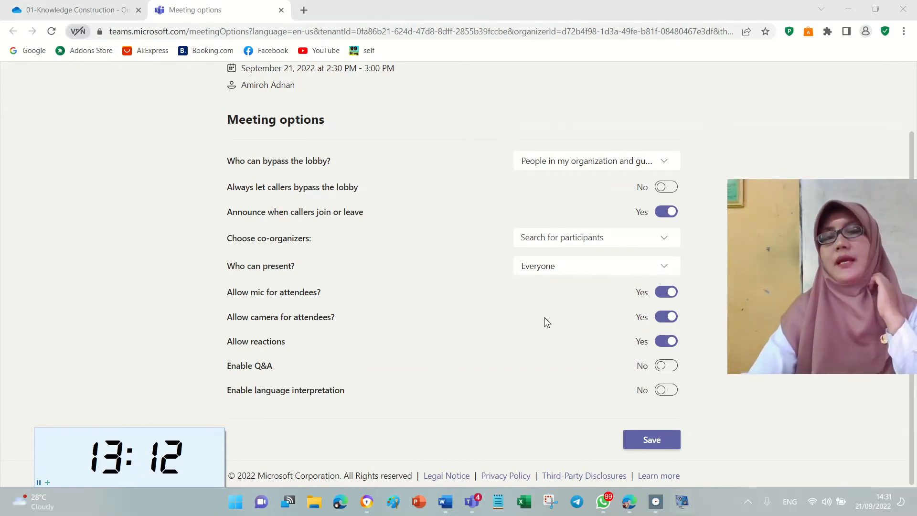
left_click(665, 317)
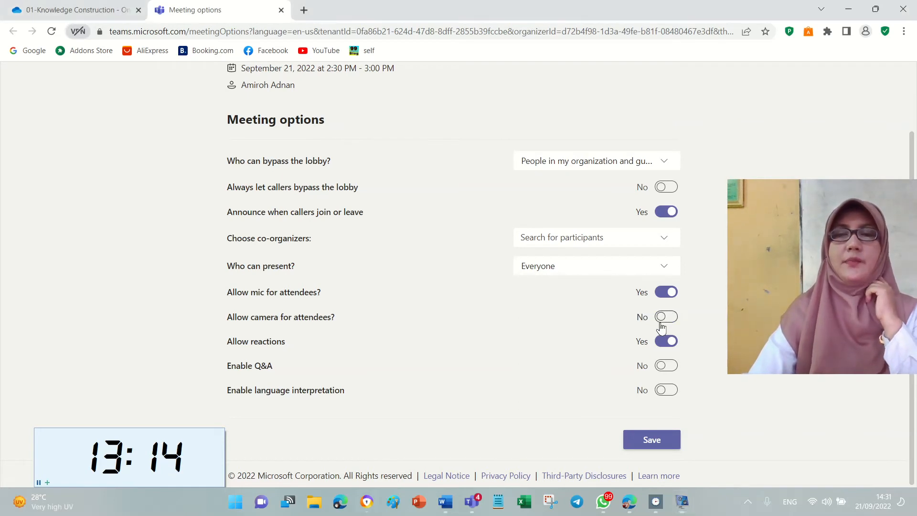
left_click(667, 342)
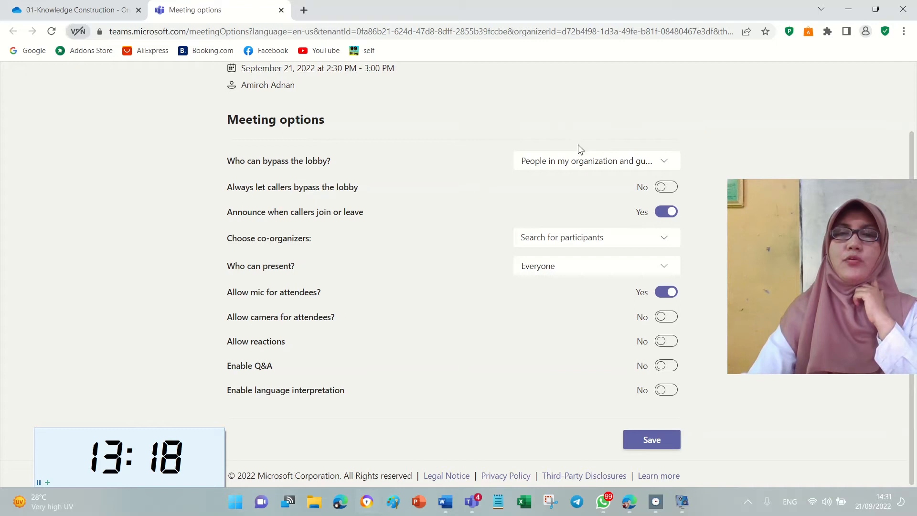
scroll(603, 144, "up", 2)
scroll(673, 325, "down", 2)
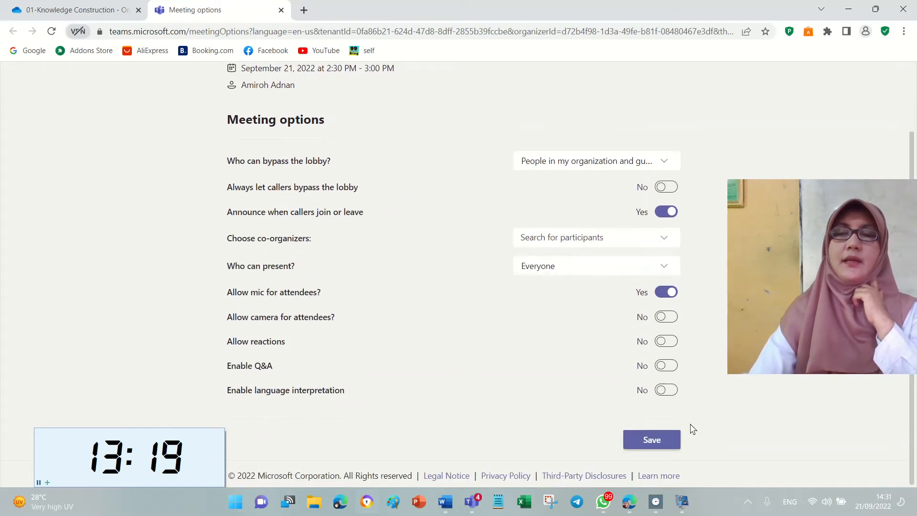
left_click(662, 445)
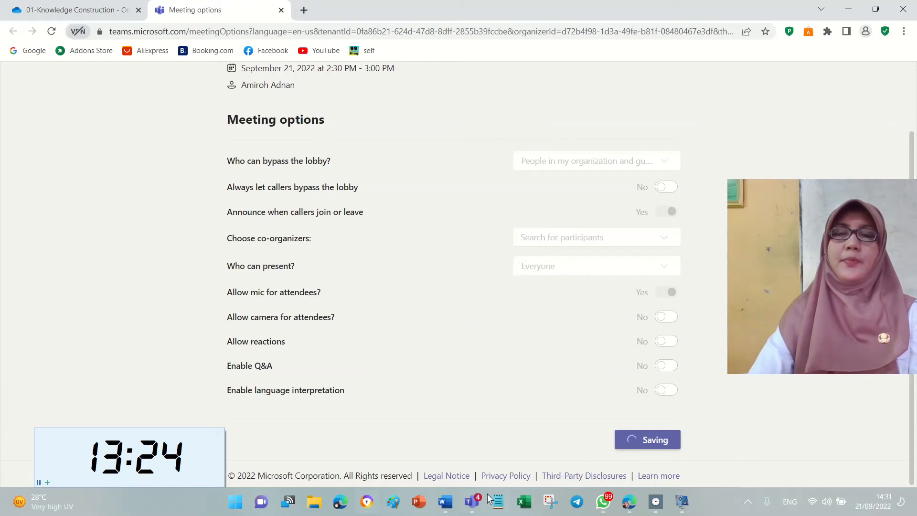
left_click(446, 503)
Highlight item 2, 'pengaturan meeting option sebelum pelaksanaan meeting', in yellow in the Word rubric.
left_click_drag(801, 199, 782, 310)
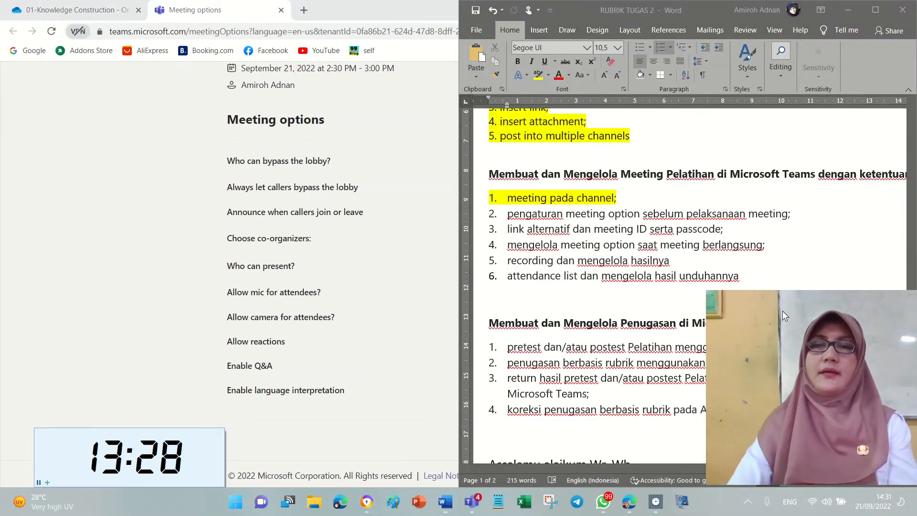
left_click(495, 214)
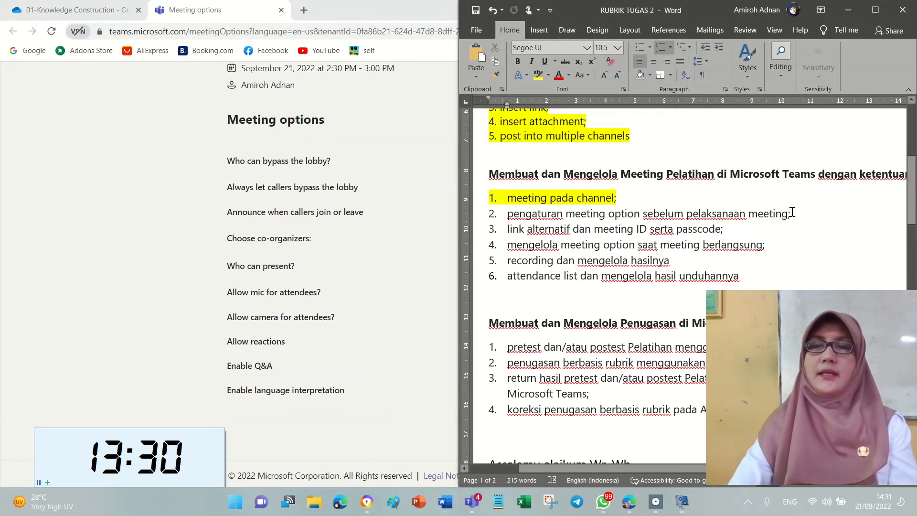
left_click_drag(795, 207, 476, 213)
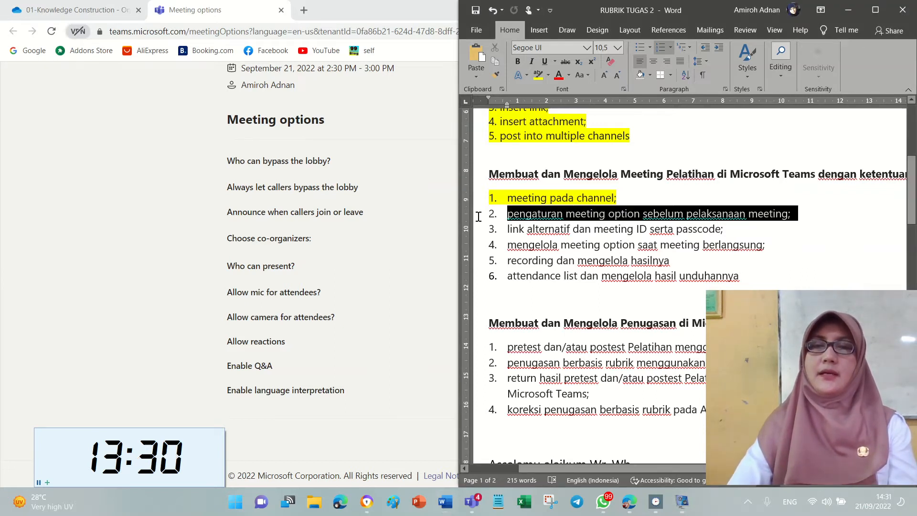
left_click(538, 76)
key("Left")
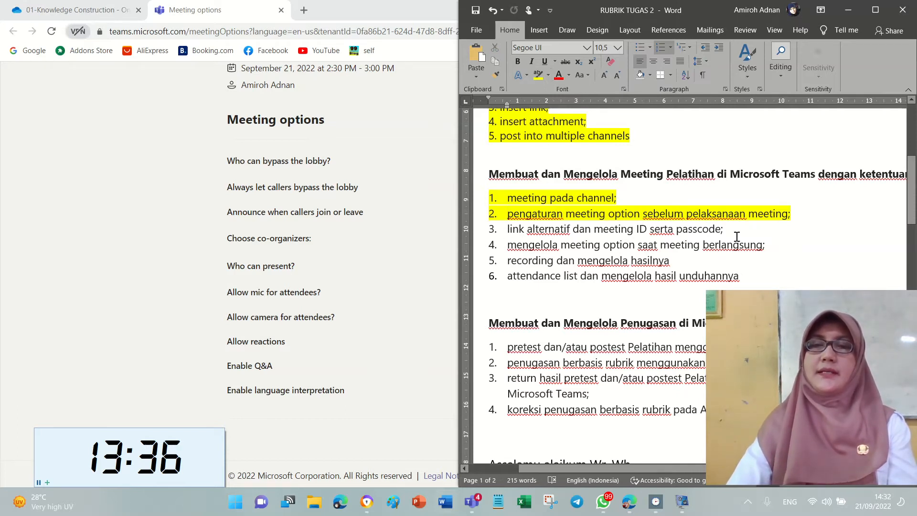
left_click(429, 301)
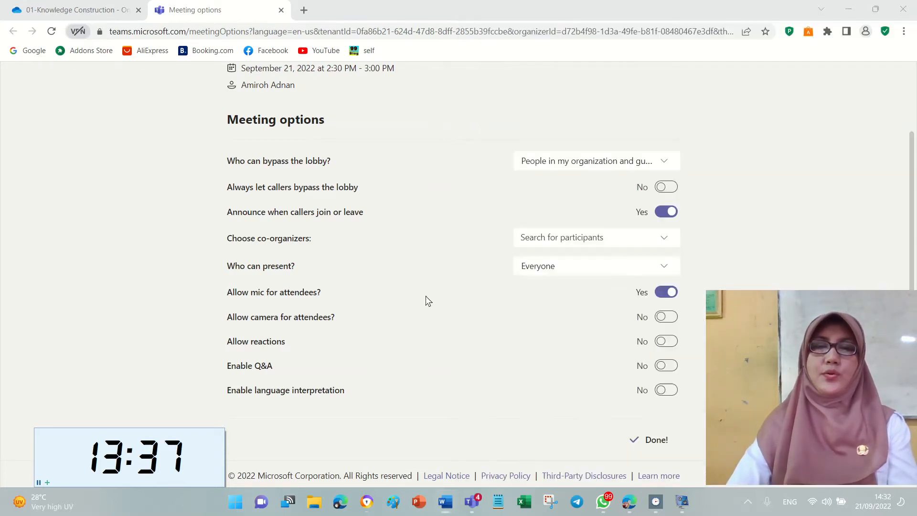
left_click(465, 501)
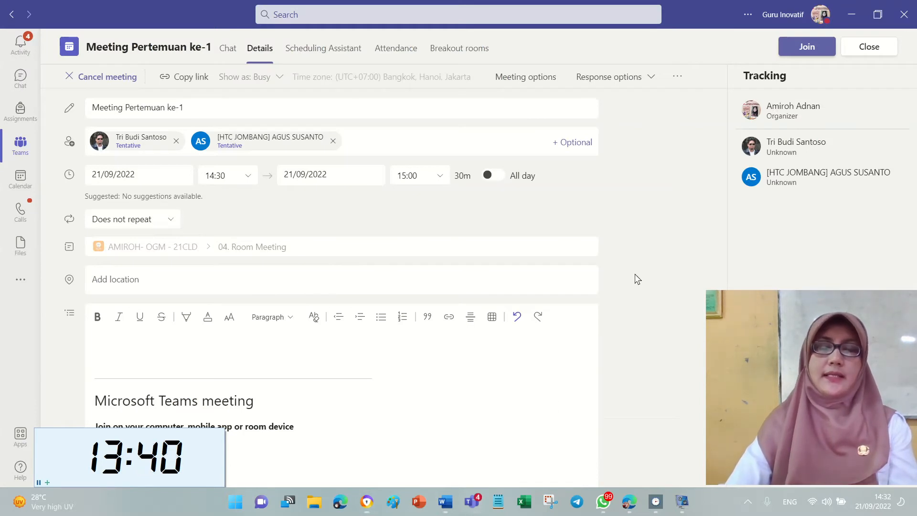
Scroll the meeting details to the invitation's join link, meeting ID and passcode lines.
scroll(635, 276, "down", 3)
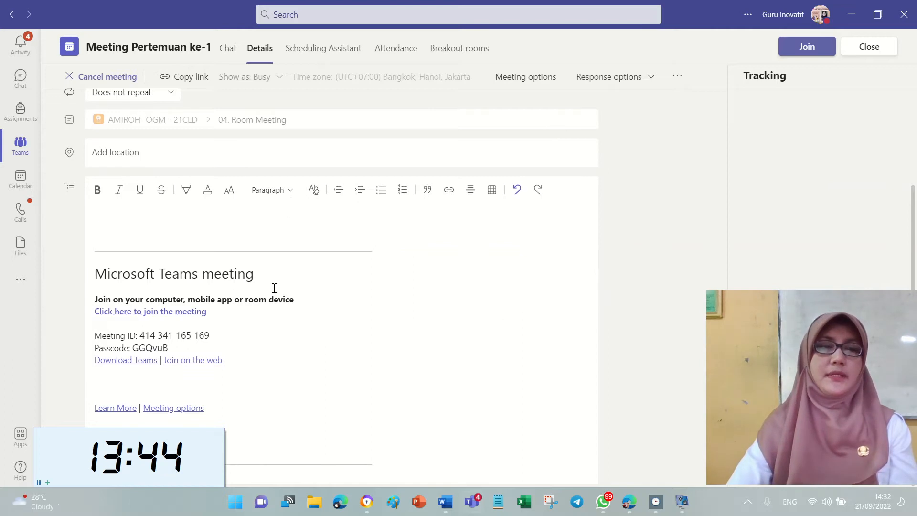
left_click_drag(239, 366, 88, 338)
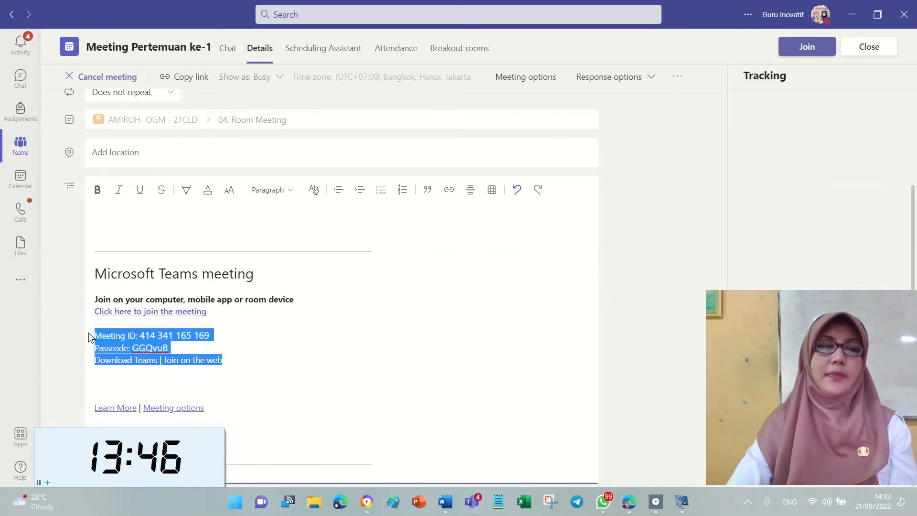
left_click(316, 346)
left_click_drag(285, 374, 88, 306)
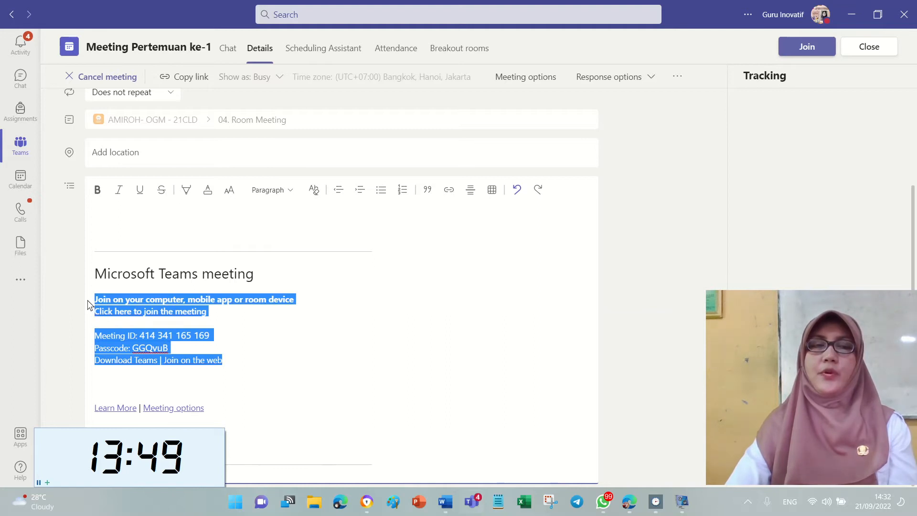
left_click(395, 335)
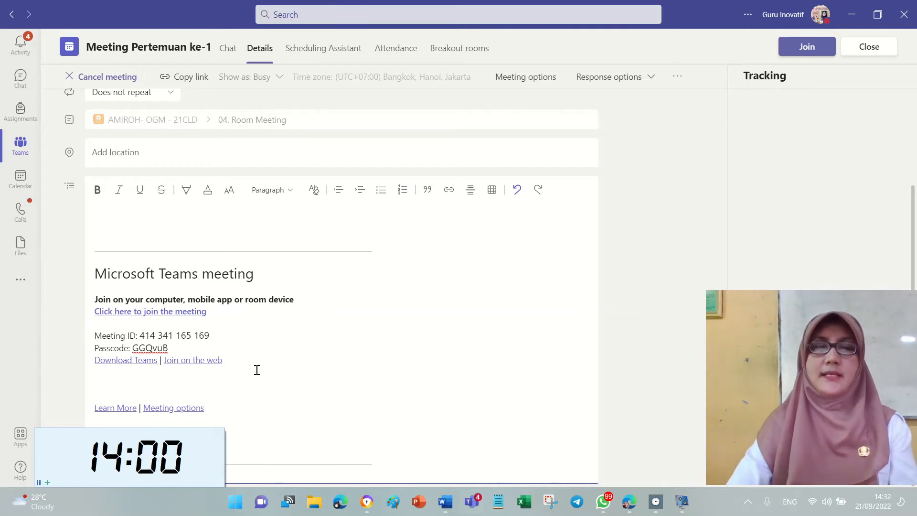
left_click_drag(256, 370, 138, 338)
left_click(235, 330)
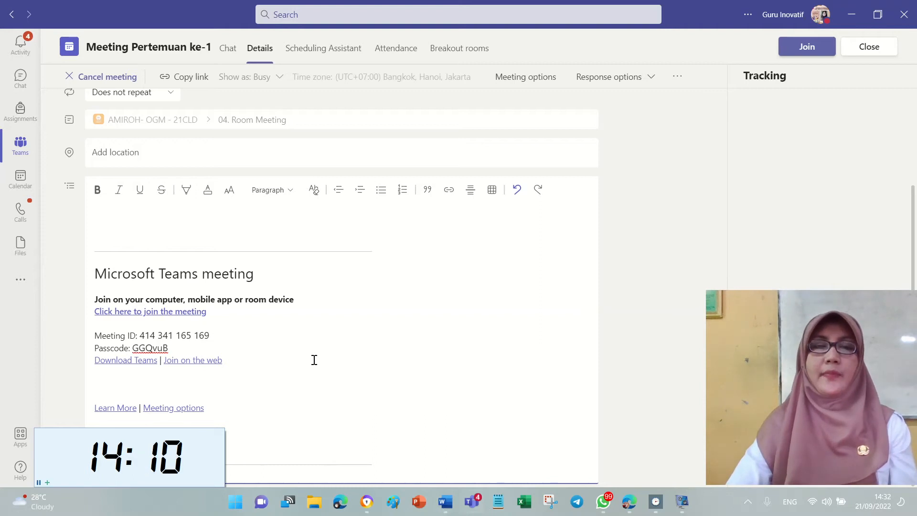
Bring the RUBRIK TUGAS 2 checklist forward and select item 3 about link and passcode.
scroll(525, 306, "up", 3)
scroll(534, 181, "down", 3)
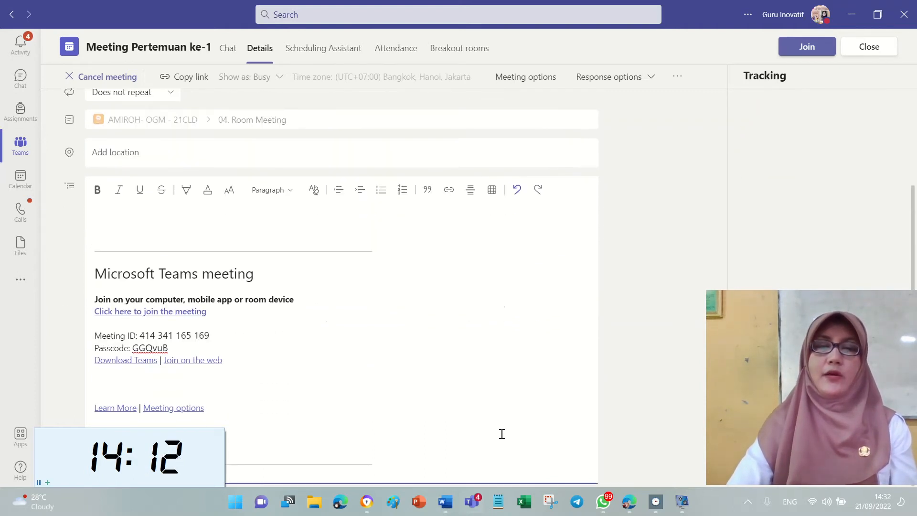
left_click(445, 502)
left_click_drag(751, 231, 500, 230)
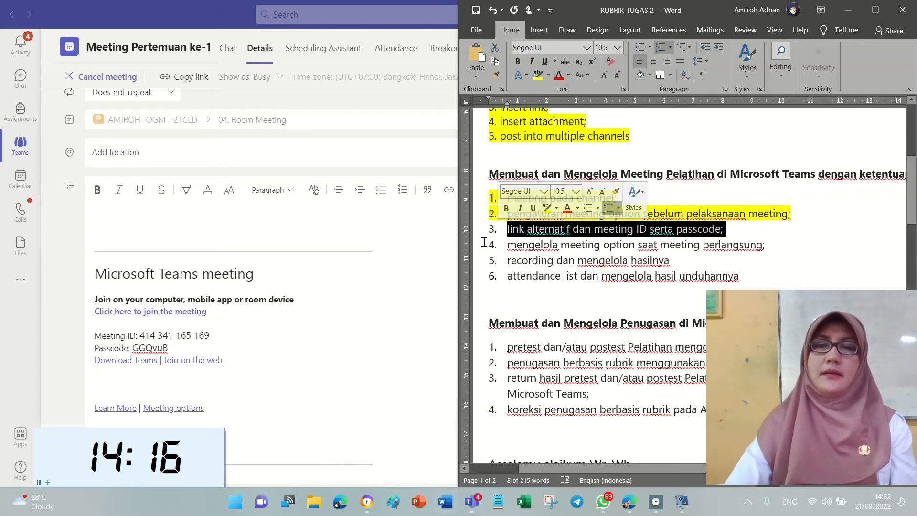
Highlight checklist item 3, 'link alternatif dan meeting ID serta passcode;', in yellow.
left_click(338, 329)
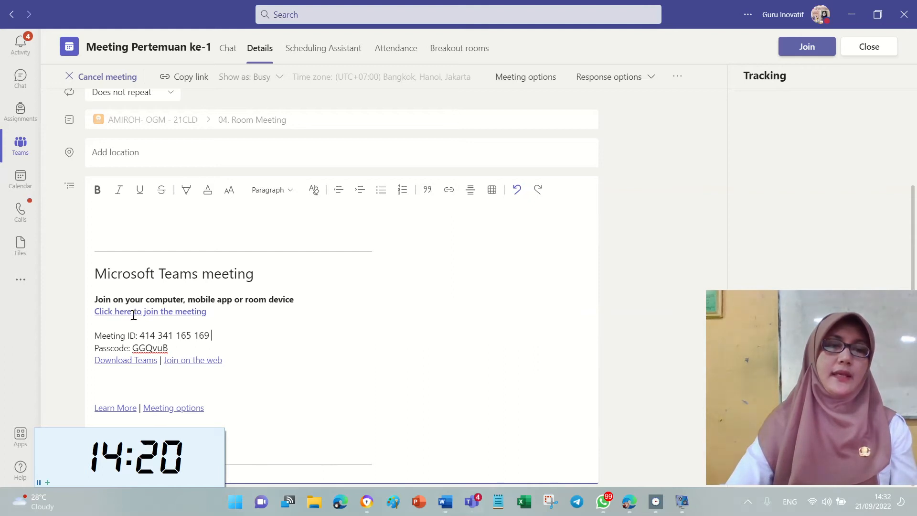
left_click_drag(216, 315, 104, 314)
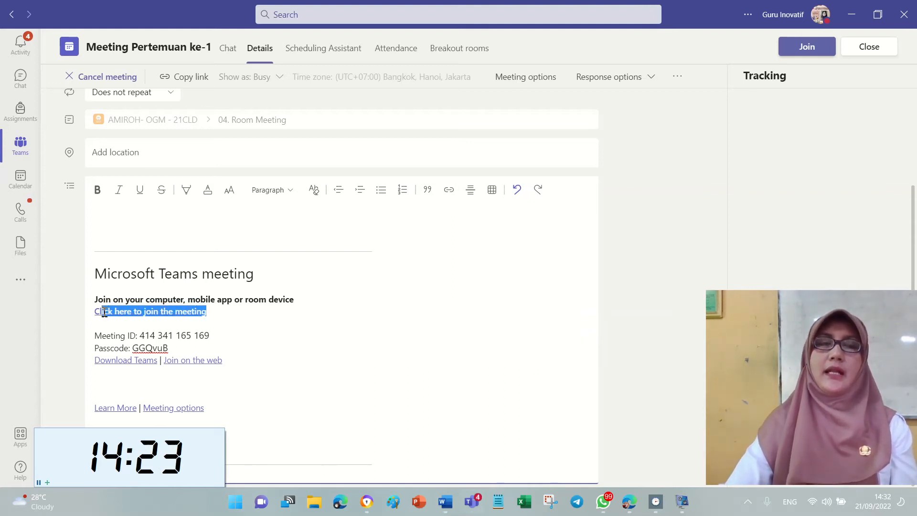
left_click(444, 344)
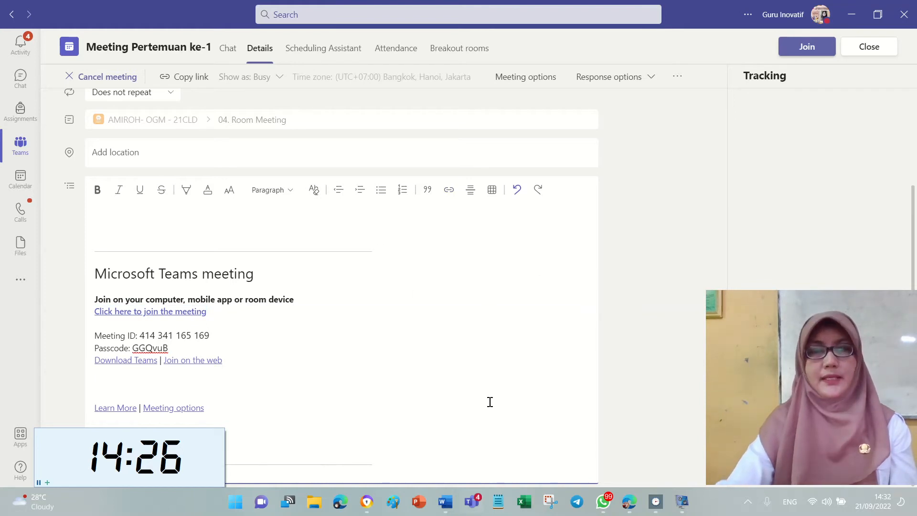
left_click(446, 503)
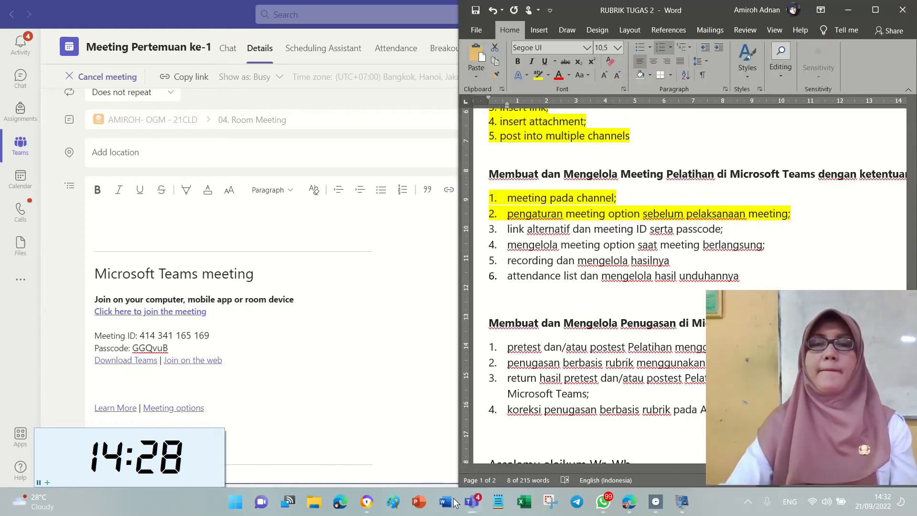
left_click(538, 74)
Select checklist item 4 about in-meeting options, then start joining the meeting in Teams.
left_click(595, 260)
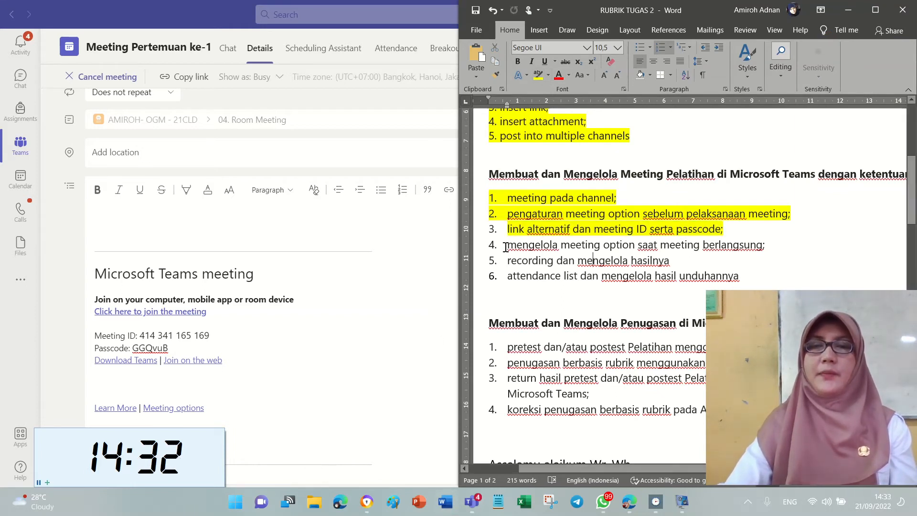
left_click_drag(500, 245, 788, 245)
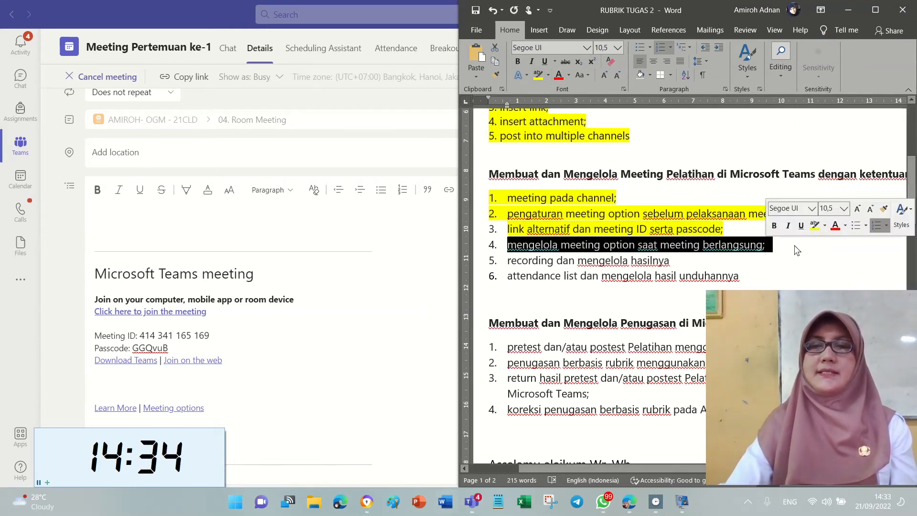
left_click(307, 329)
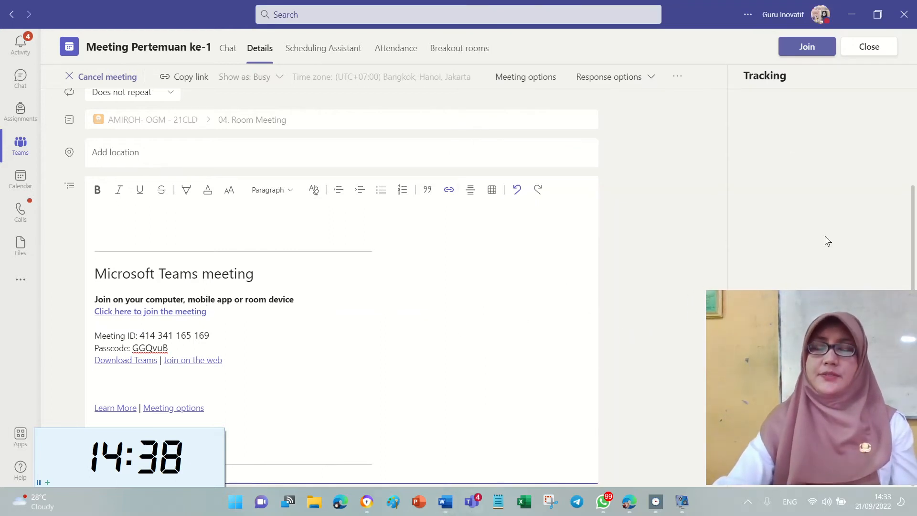
left_click(825, 47)
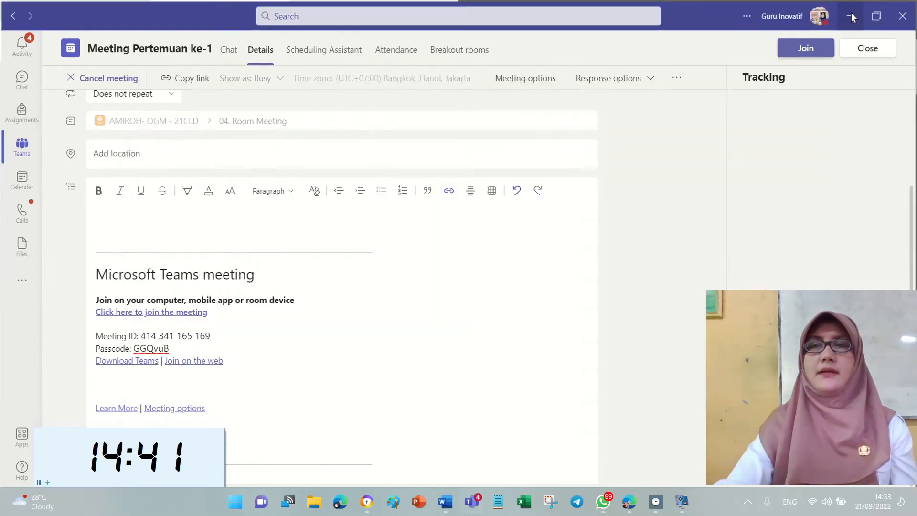
Clear the windows covering the pre-join dialog and join now with computer audio.
left_click(851, 15)
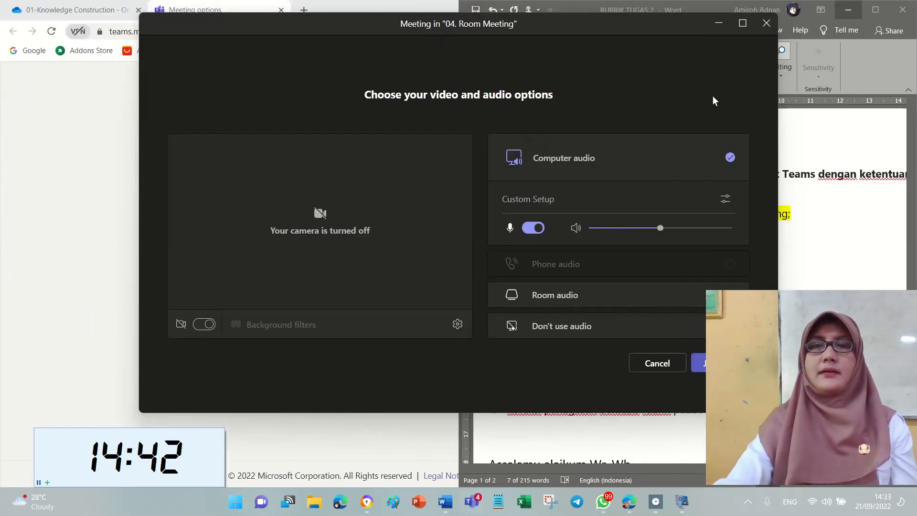
left_click(85, 125)
left_click(848, 9)
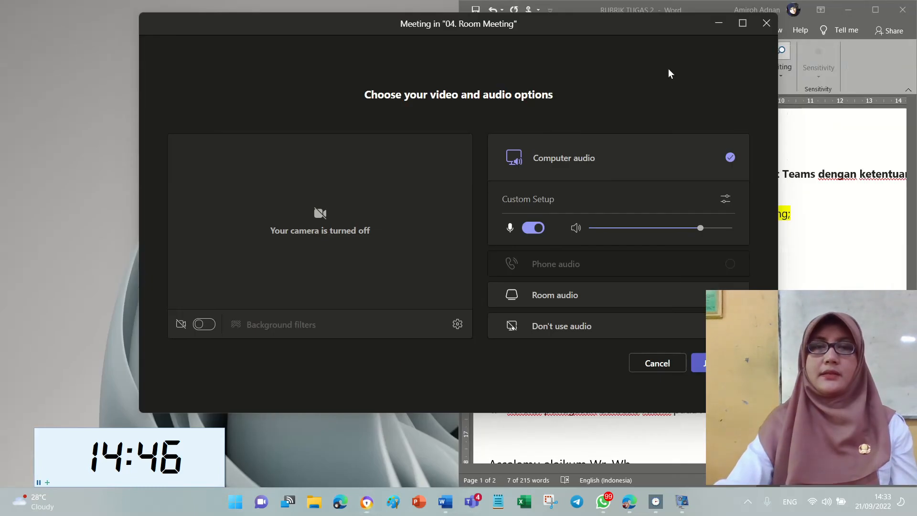
left_click(698, 364)
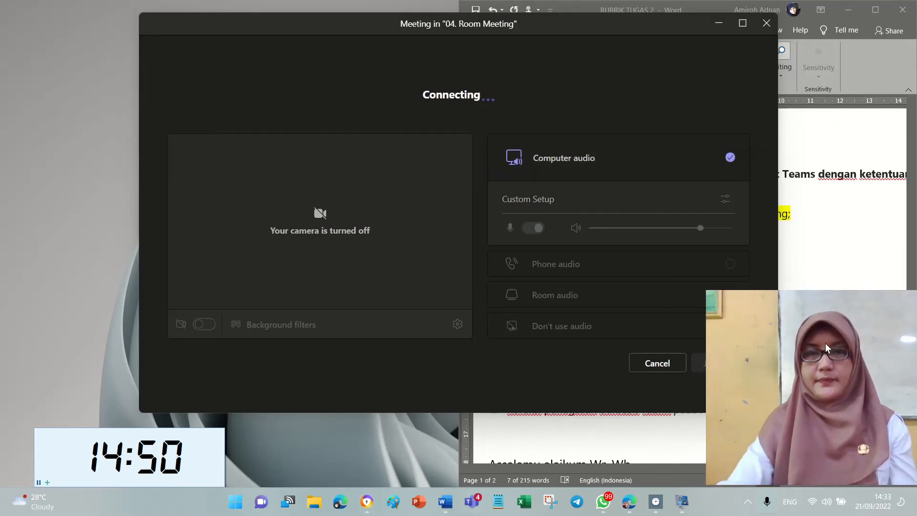
Try turning the camera on, switch it back off, and dismiss the camera error notice.
left_click_drag(825, 342, 793, 345)
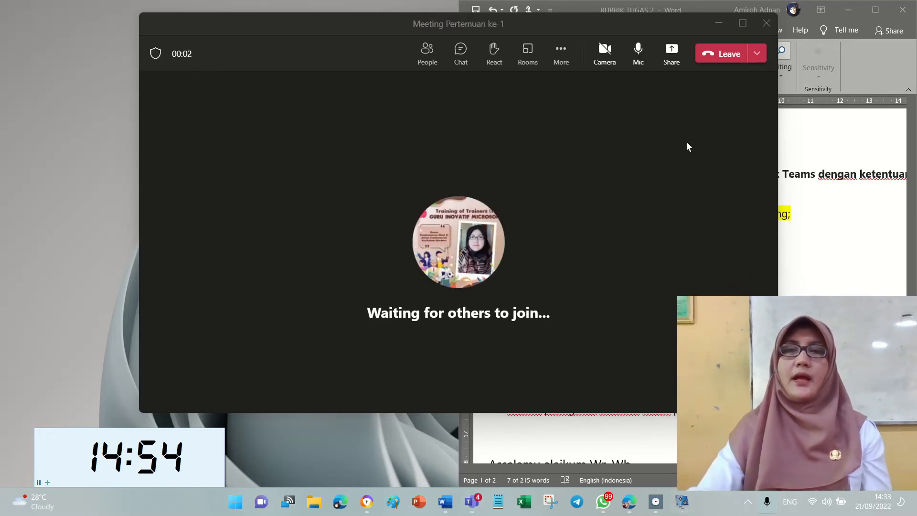
left_click(604, 53)
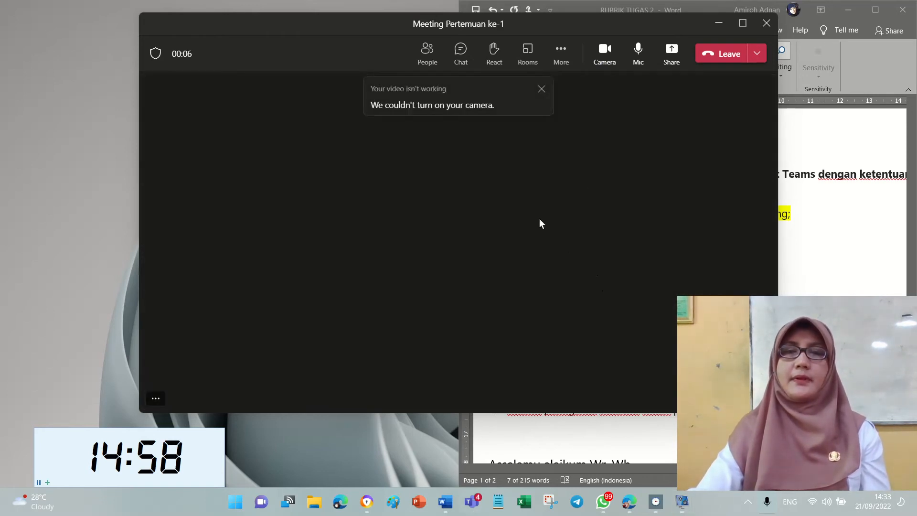
left_click(604, 53)
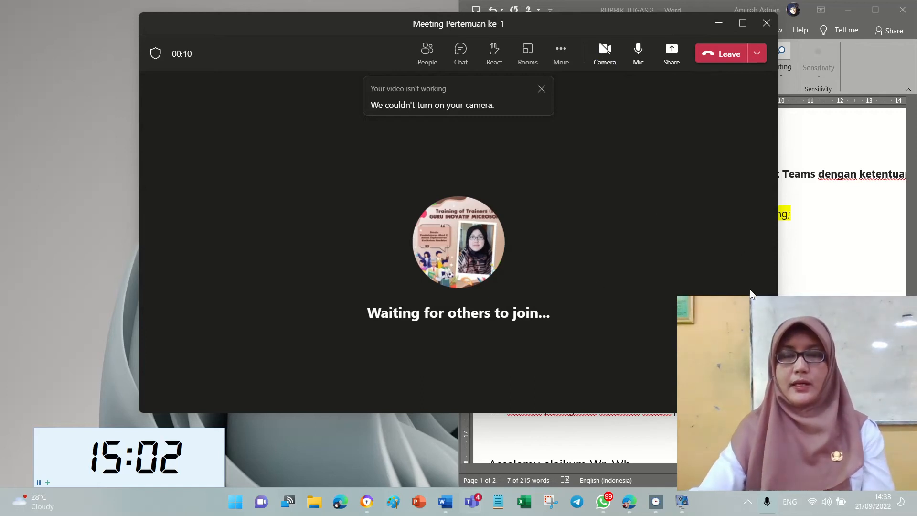
left_click(541, 91)
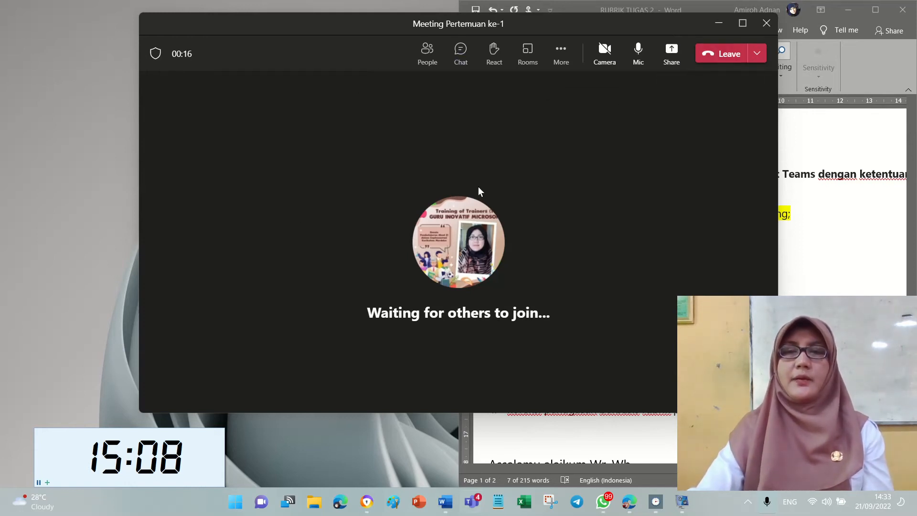
Open the in-meeting Meeting options pane and maximize the meeting window to fill the screen.
left_click(563, 54)
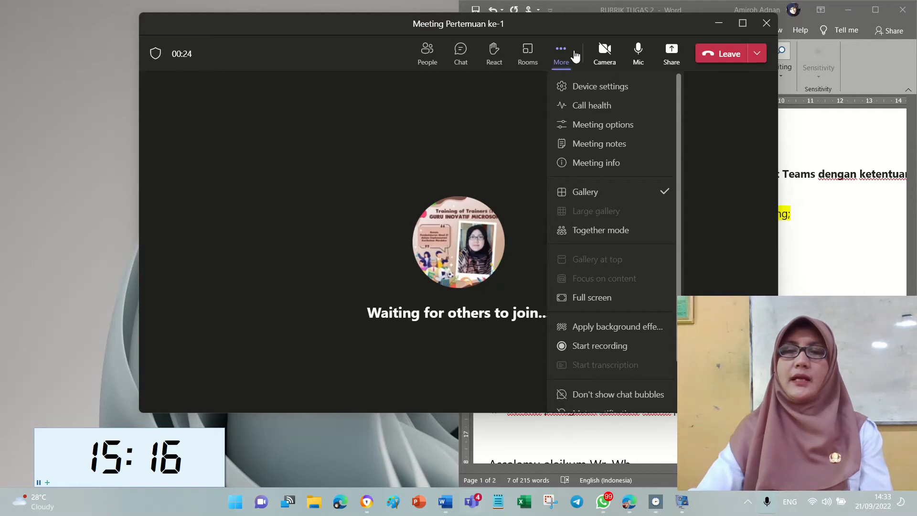
left_click(627, 125)
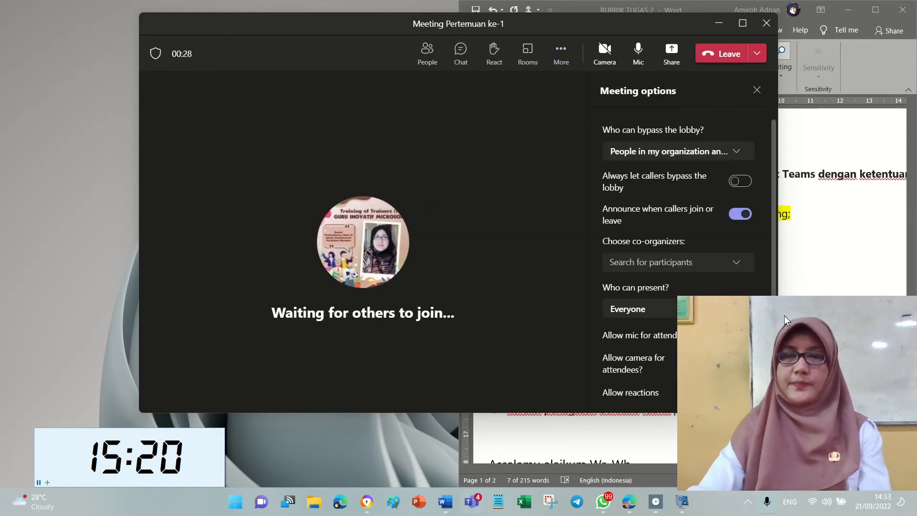
left_click_drag(794, 311, 348, 306)
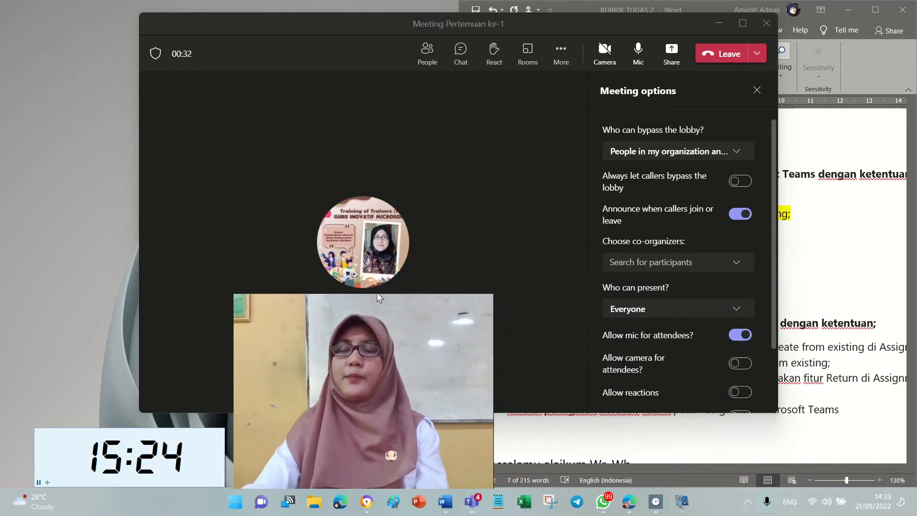
left_click(743, 23)
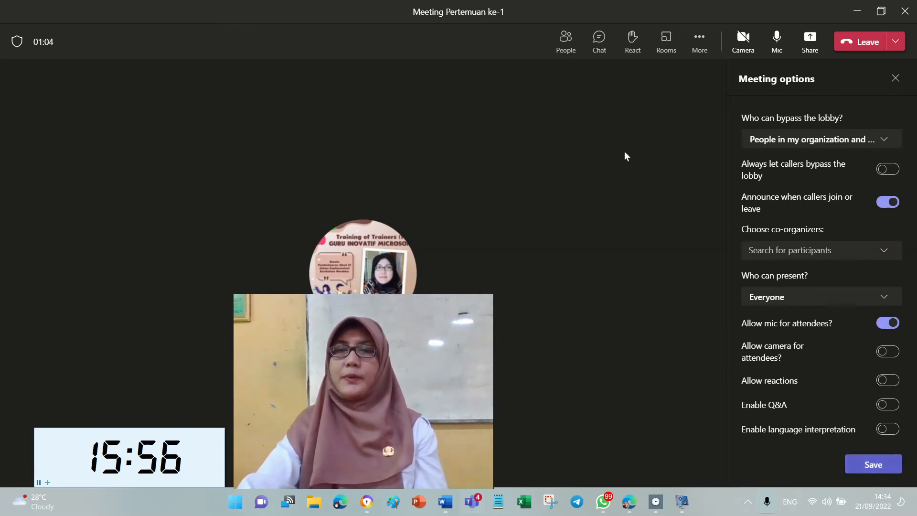
Highlight Word checklist items 4 (meeting options) and 5 (recording) in yellow, then return to the Teams meeting.
left_click(446, 502)
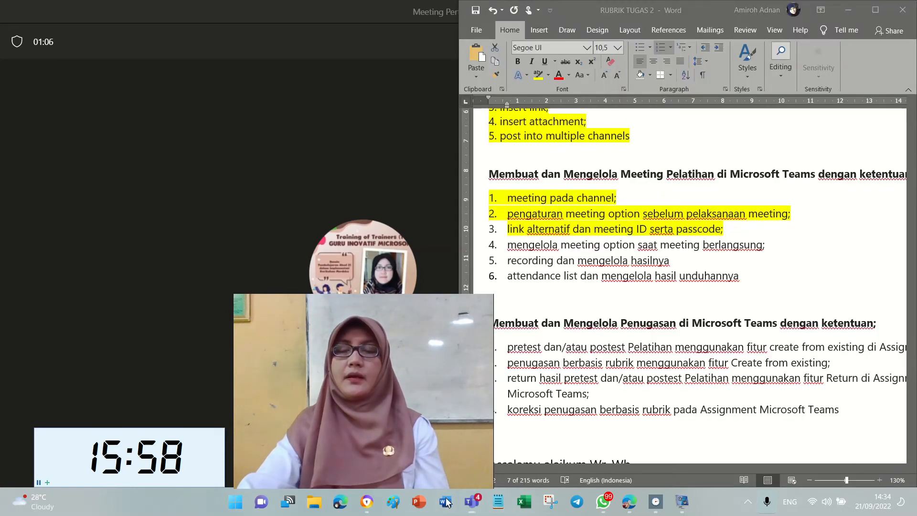
left_click(539, 75)
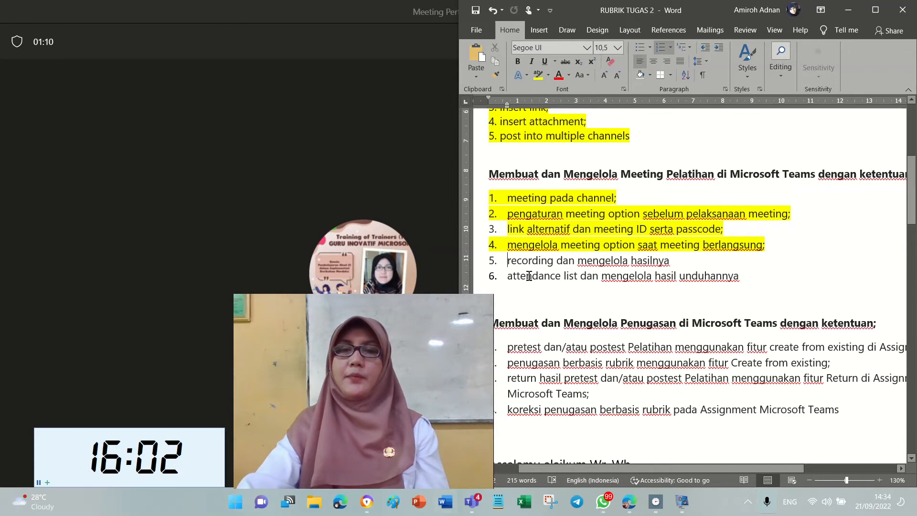
left_click_drag(503, 264, 695, 260)
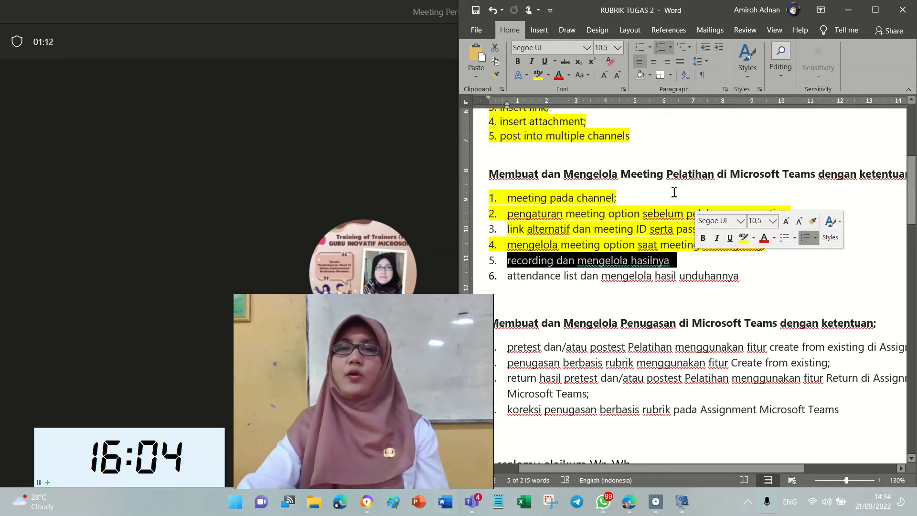
left_click(539, 74)
left_click(411, 178)
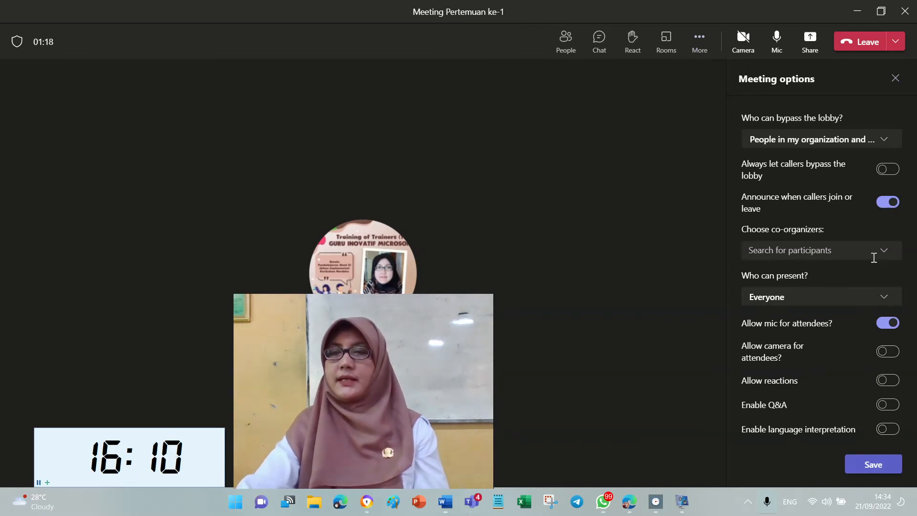
Close the Meeting options pane and start recording the meeting.
left_click(895, 78)
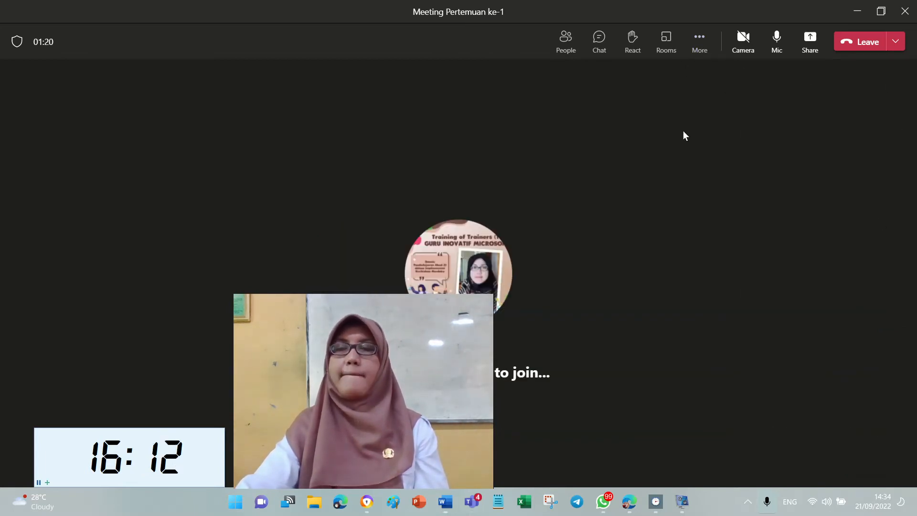
left_click(700, 40)
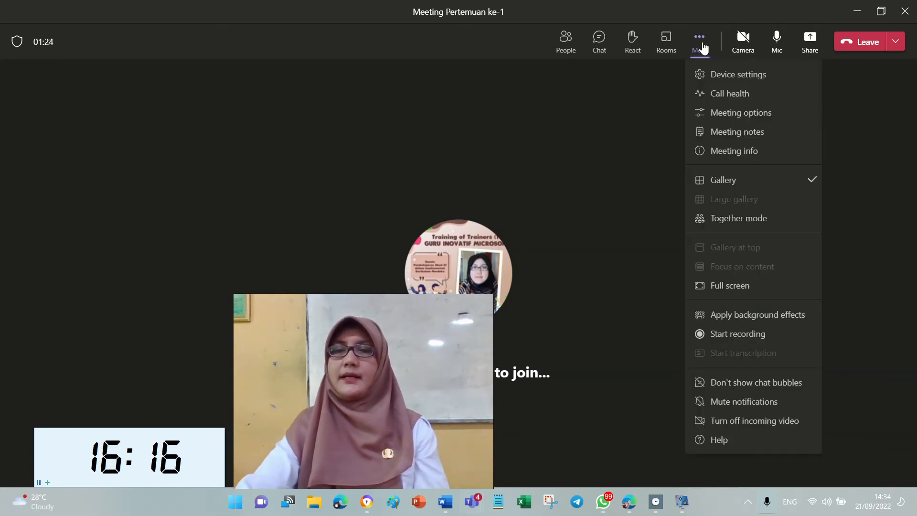
left_click(768, 337)
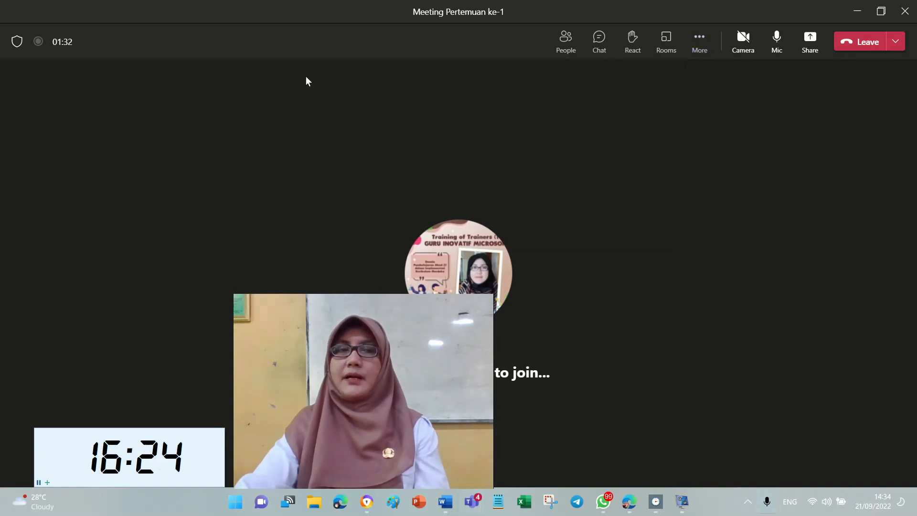
Stop the meeting recording and confirm so it gets saved.
mouse_move(16, 42)
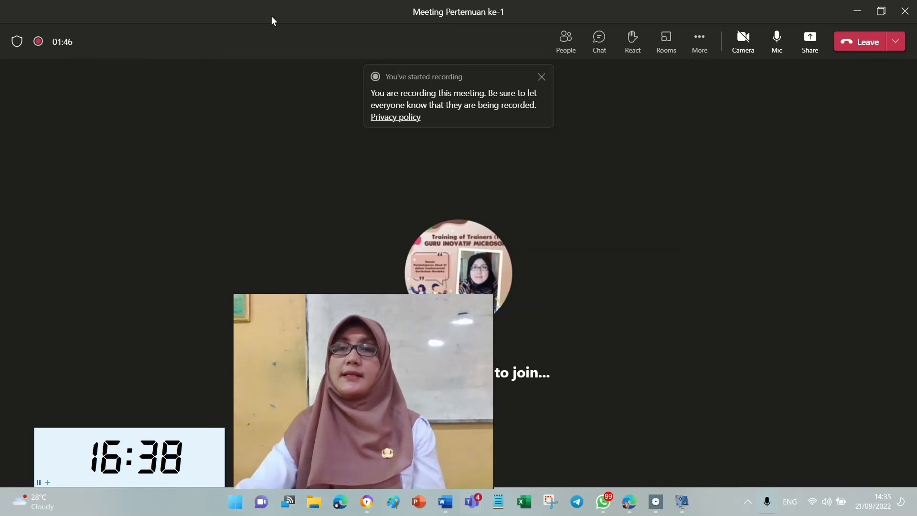
left_click(705, 42)
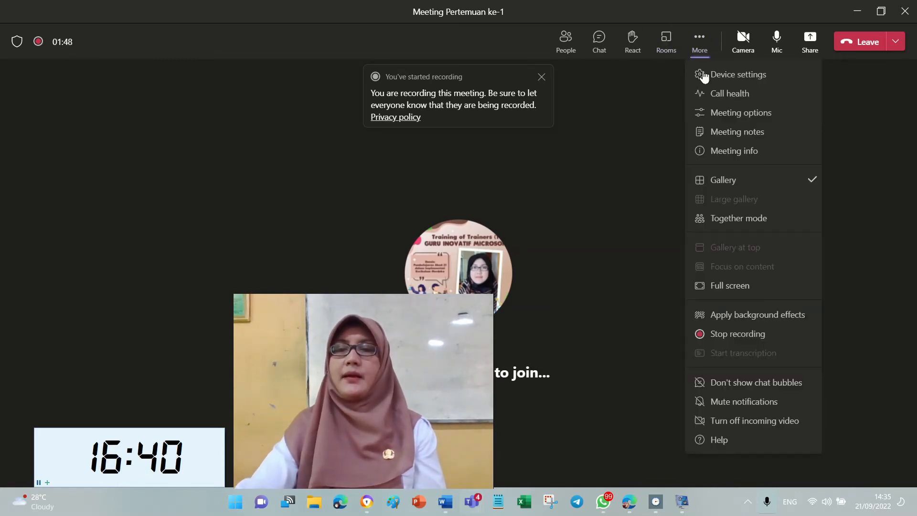
left_click(748, 337)
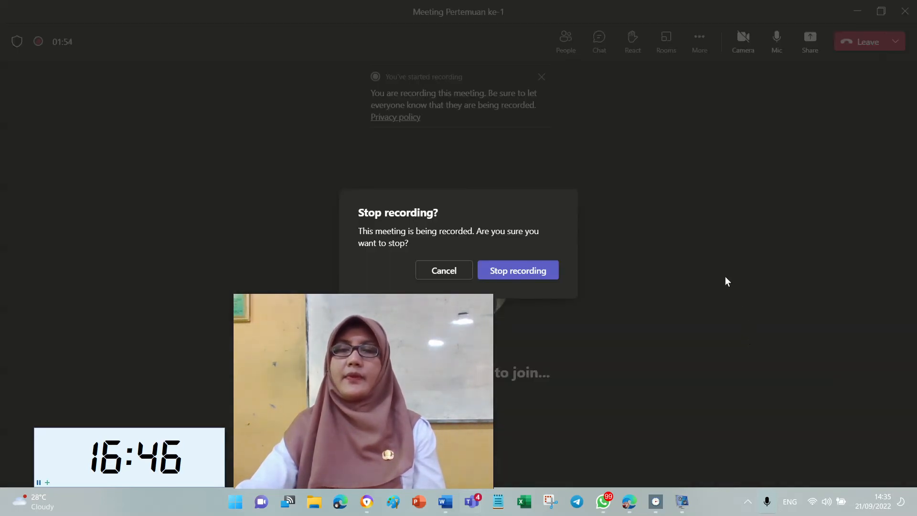
left_click(538, 271)
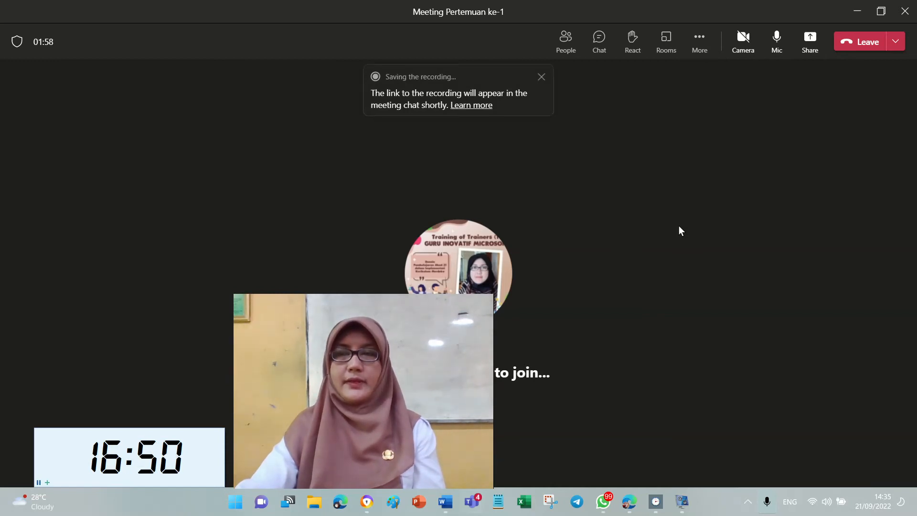
Dismiss the recording-saving notice and end Meeting Pertemuan ke-1 for everyone.
left_click(542, 77)
left_click(895, 42)
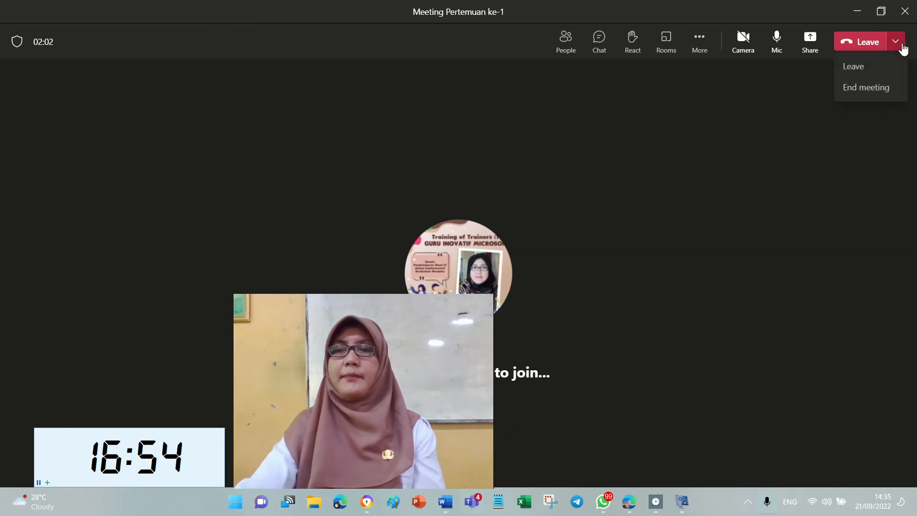
left_click(866, 87)
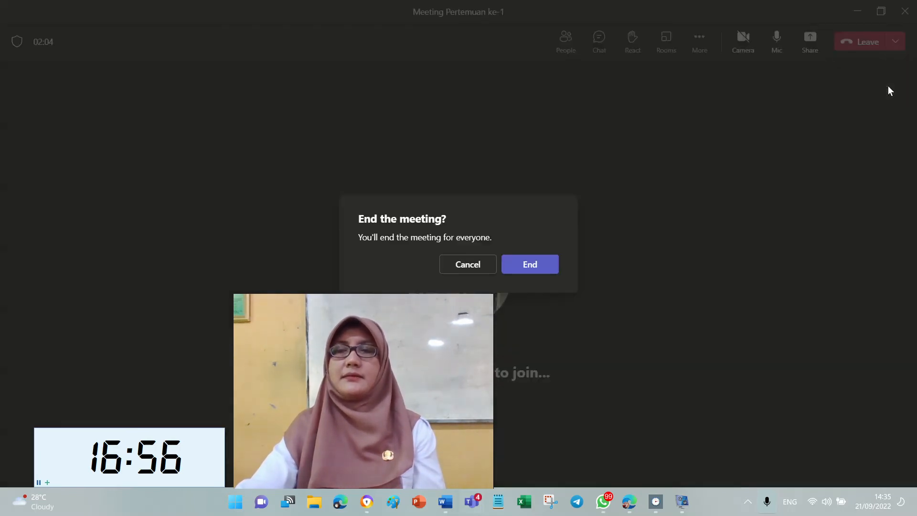
left_click(545, 269)
Bring up the Teams details page for Meeting Pertemuan ke-1.
left_click_drag(385, 311, 856, 276)
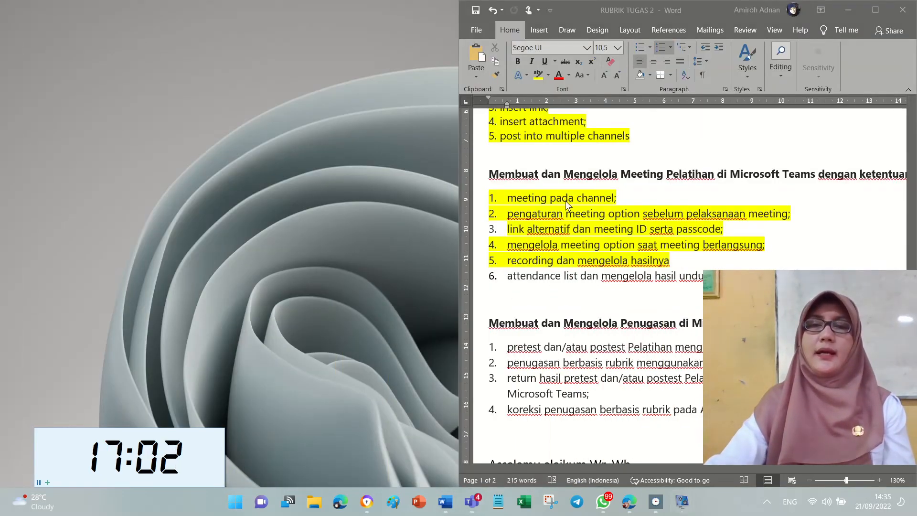
left_click(615, 256)
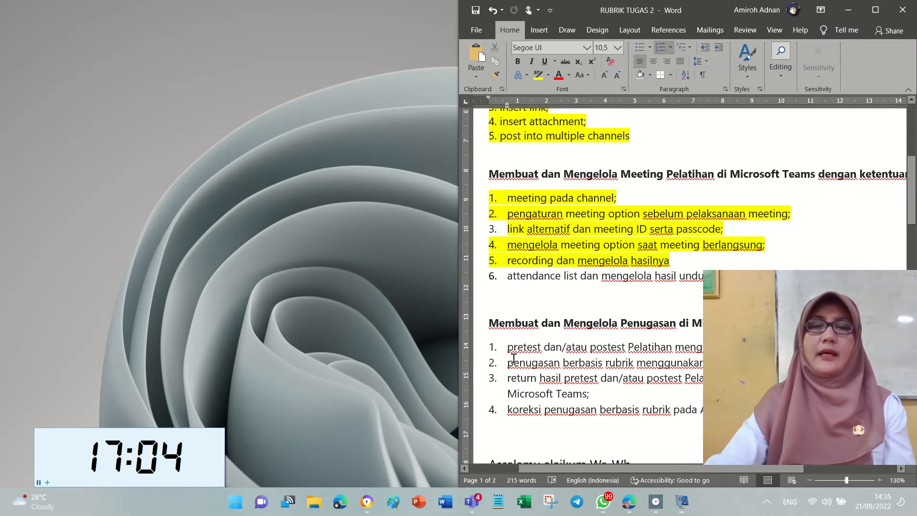
left_click(471, 502)
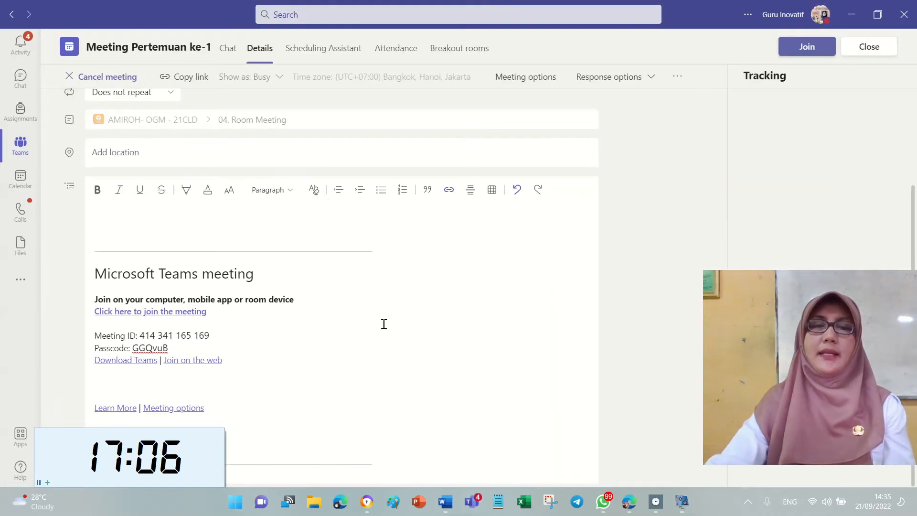
Close the meeting details to see the 27-second recording post in 04. Room Meeting.
left_click(19, 157)
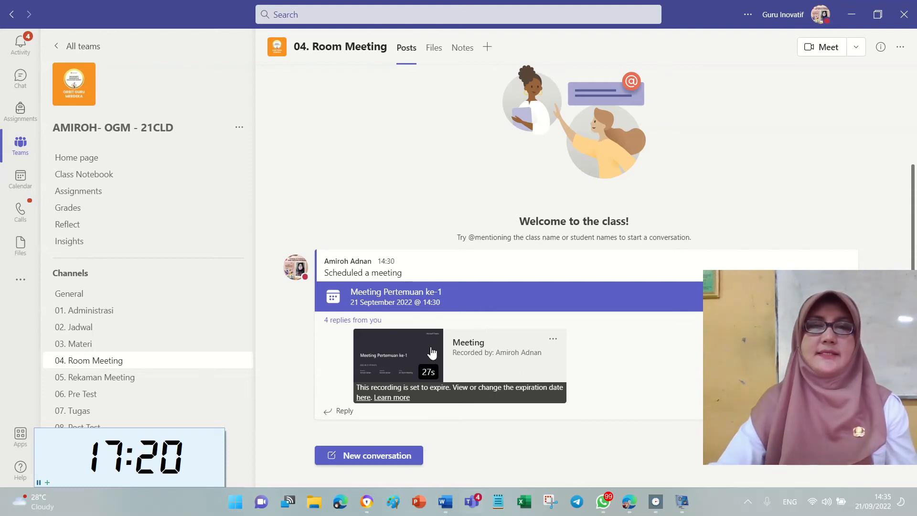
Open the 04. Room Meeting channel's Files and navigate into the Recordings folder.
left_click(435, 48)
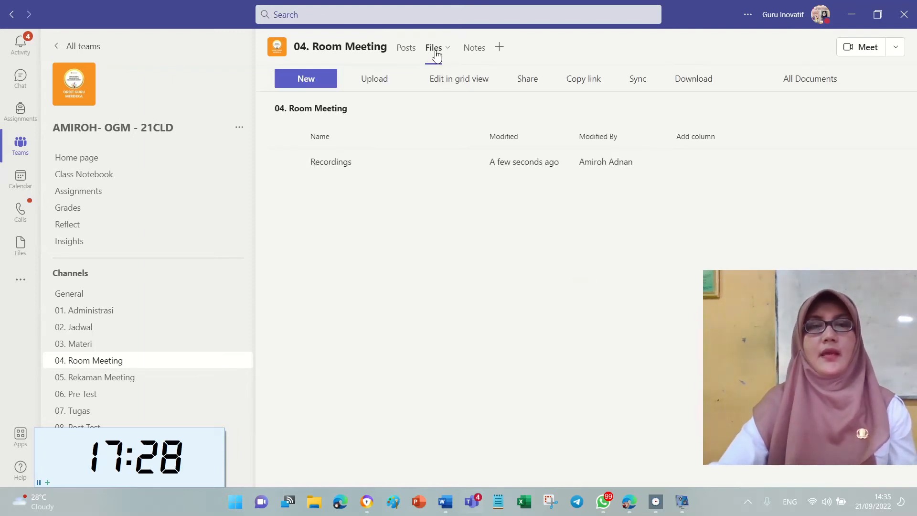
left_click(345, 165)
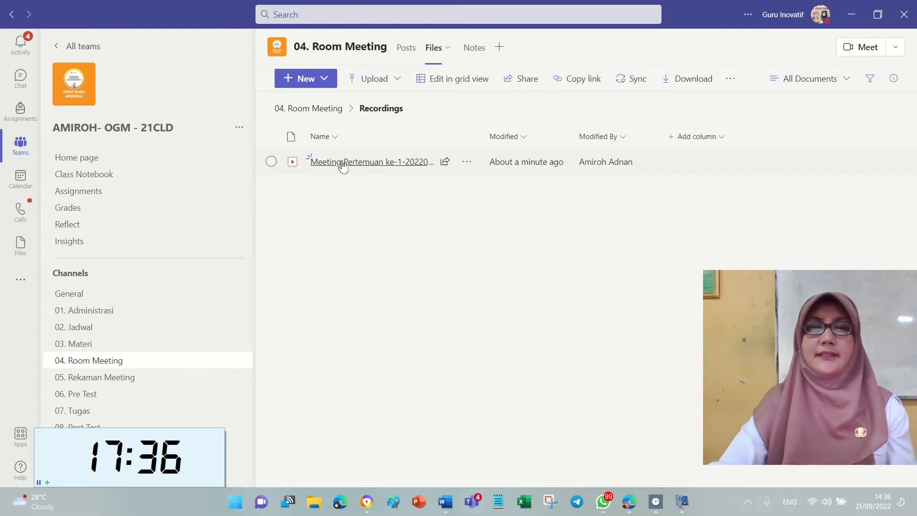
left_click(329, 114)
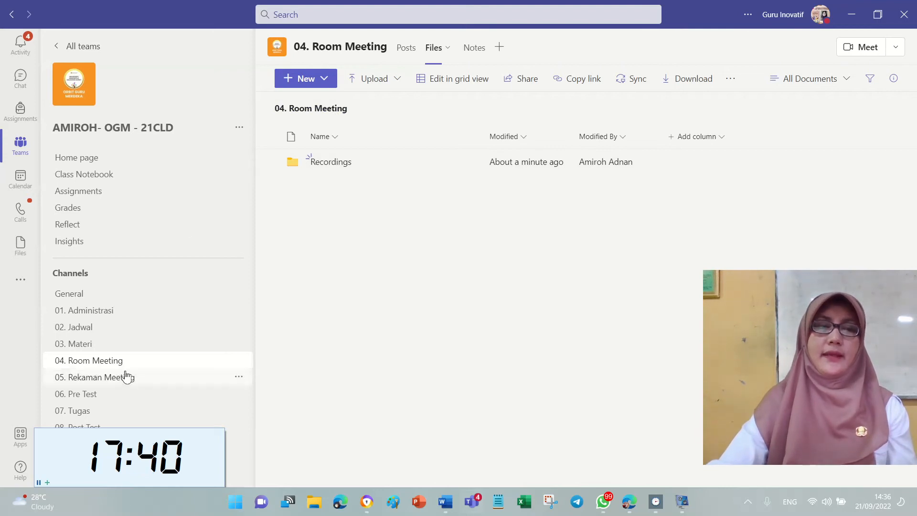
left_click(139, 360)
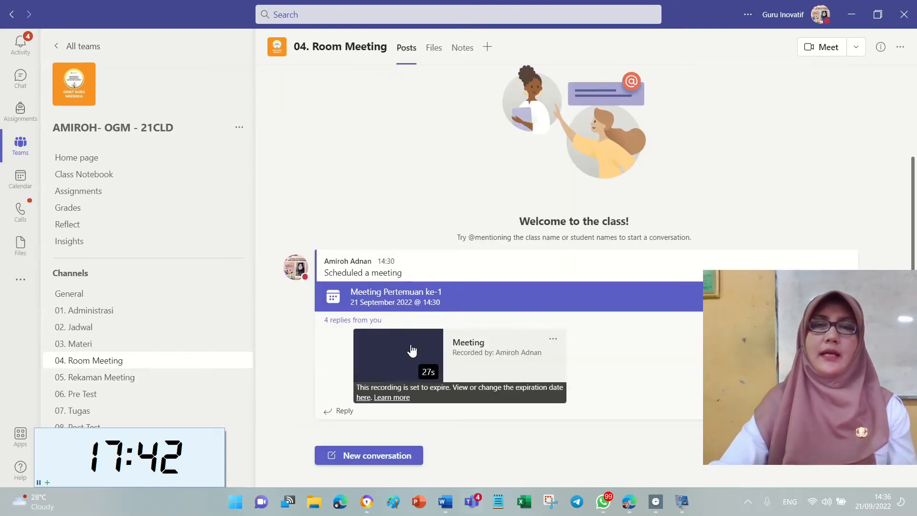
left_click(435, 49)
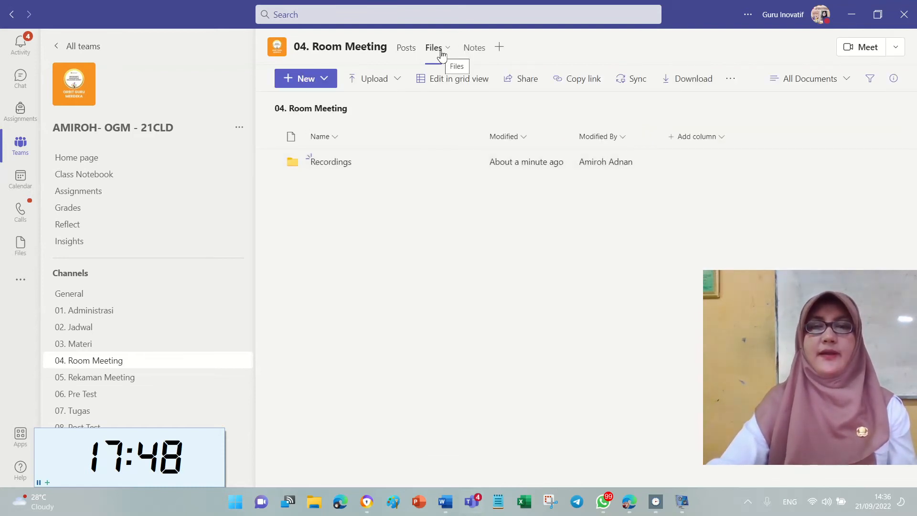
left_click(341, 165)
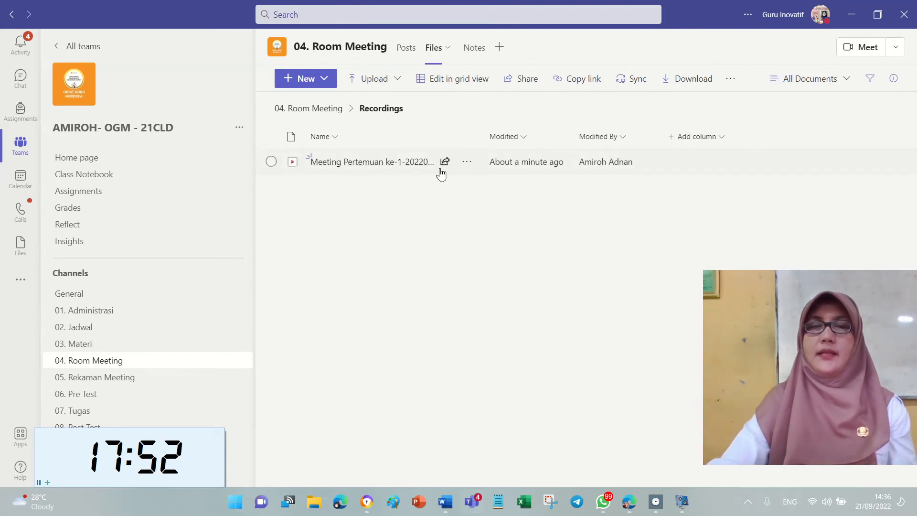
Check the Meeting Pertemuan ke-1-20220921 recording file's actions menu, then bring Word forward.
left_click(471, 163)
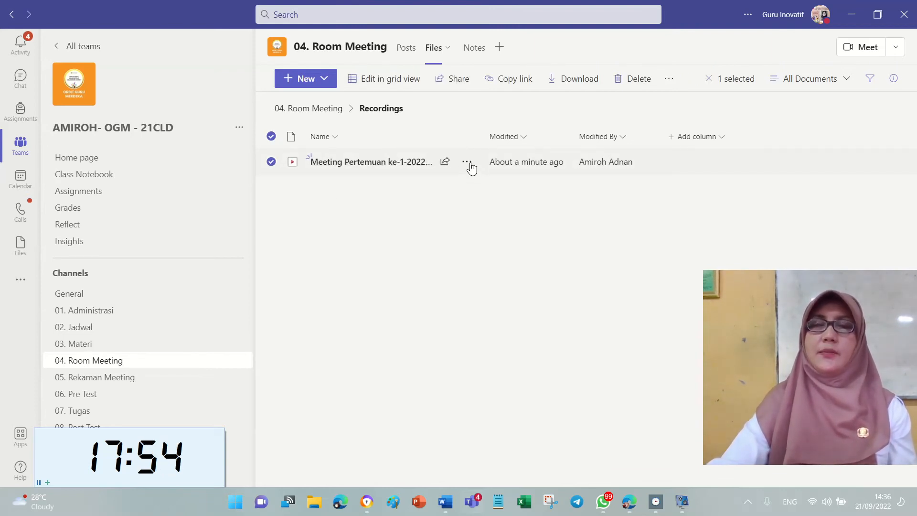
left_click(468, 164)
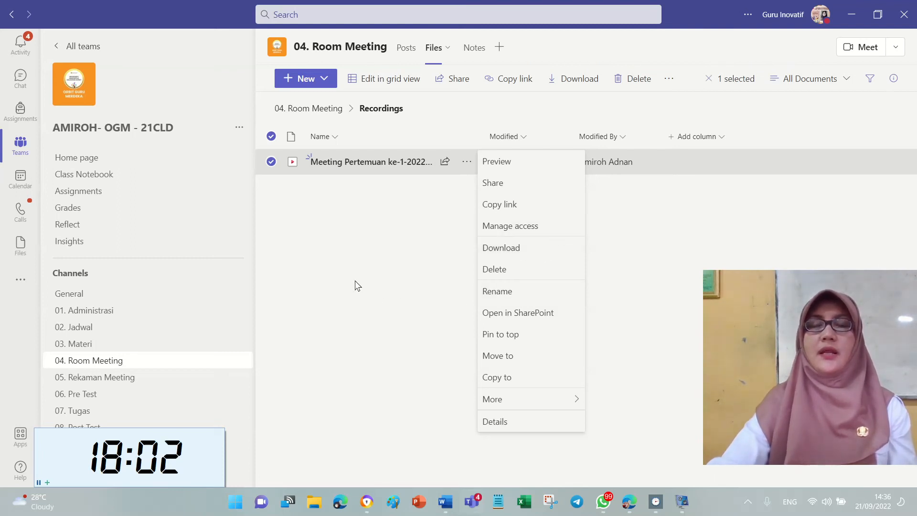
left_click(358, 259)
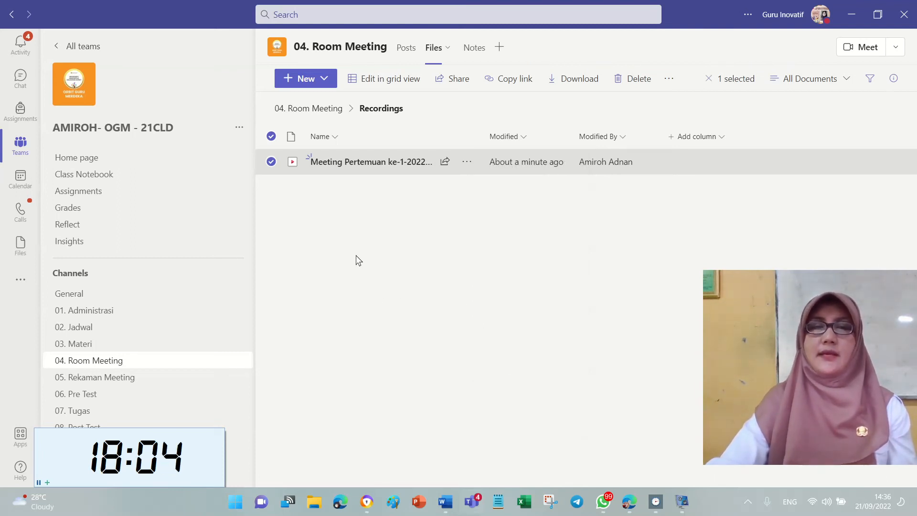
left_click(470, 260)
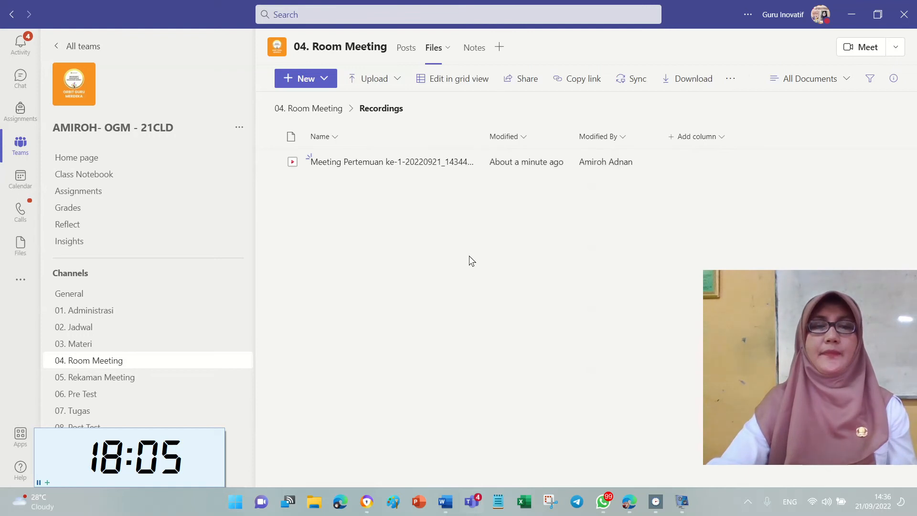
left_click(445, 501)
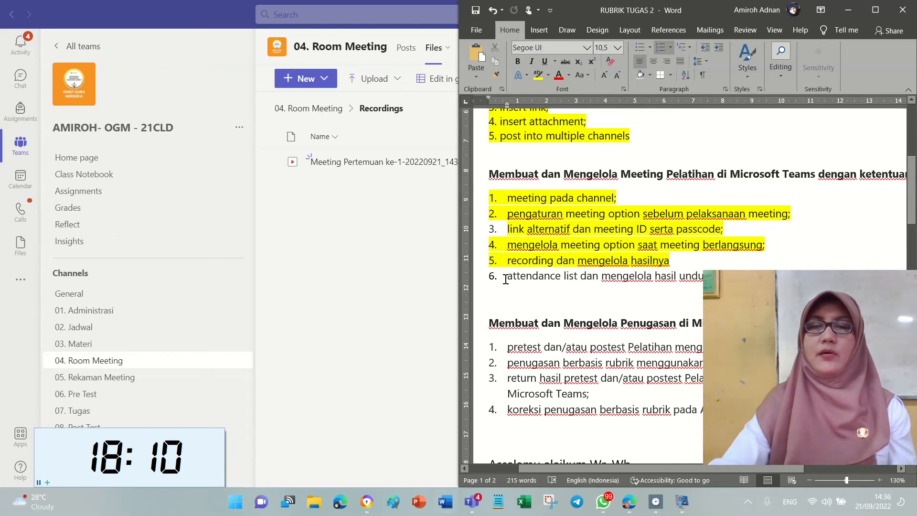
Highlight Word checklist item 6 (attendance list) in yellow, then return to 04. Room Meeting posts.
left_click_drag(496, 280, 804, 269)
key("Left")
left_click(812, 274, "shift")
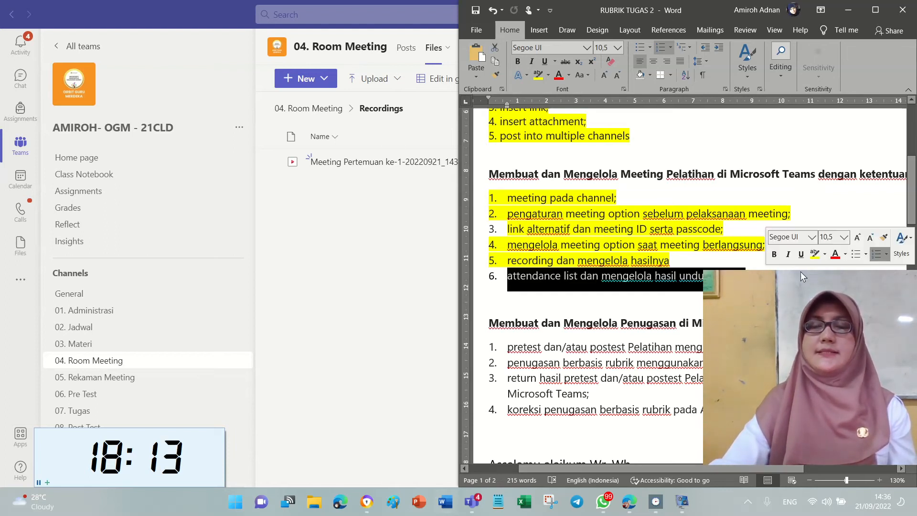
left_click(539, 75)
left_click(393, 233)
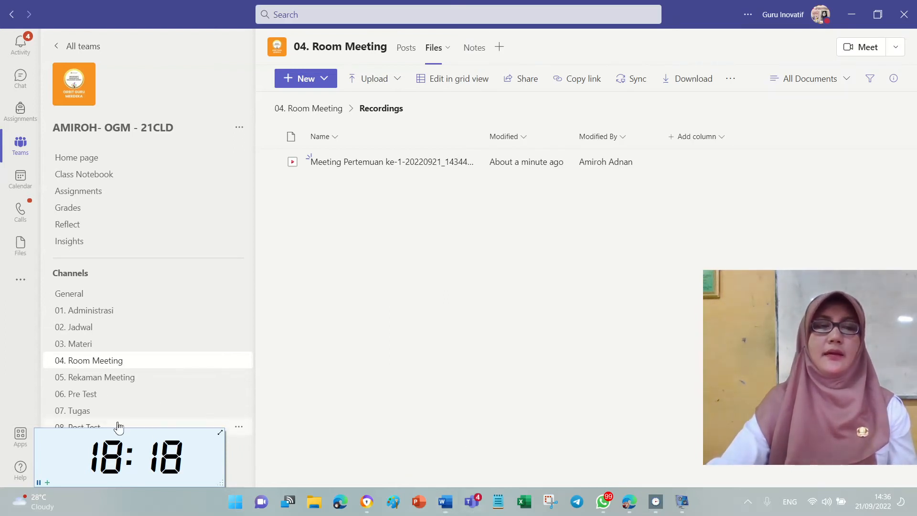
left_click(127, 365)
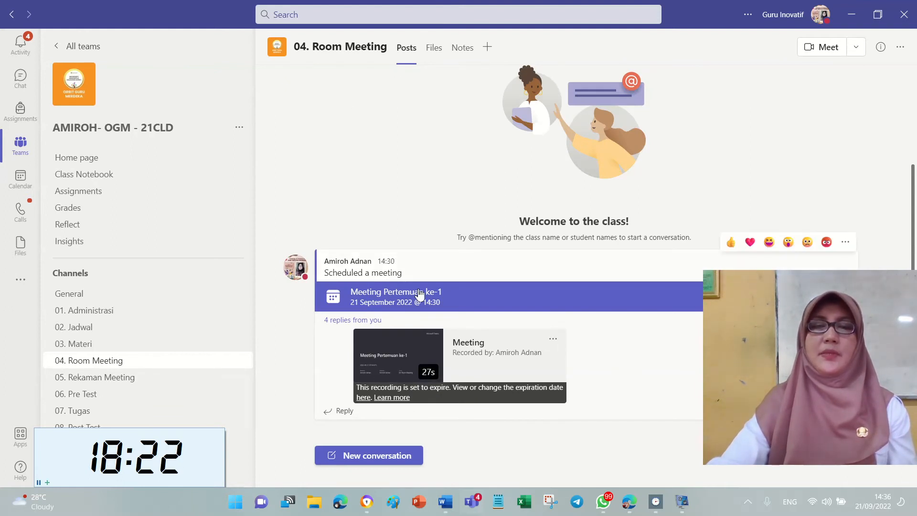
Open the Meeting Pertemuan ke-1 card and view its Attendance tab.
left_click(419, 293)
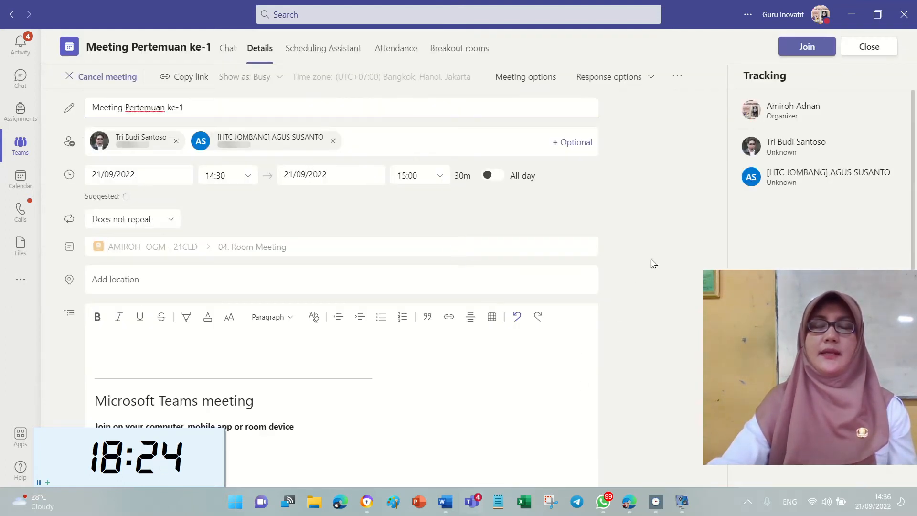
left_click(408, 52)
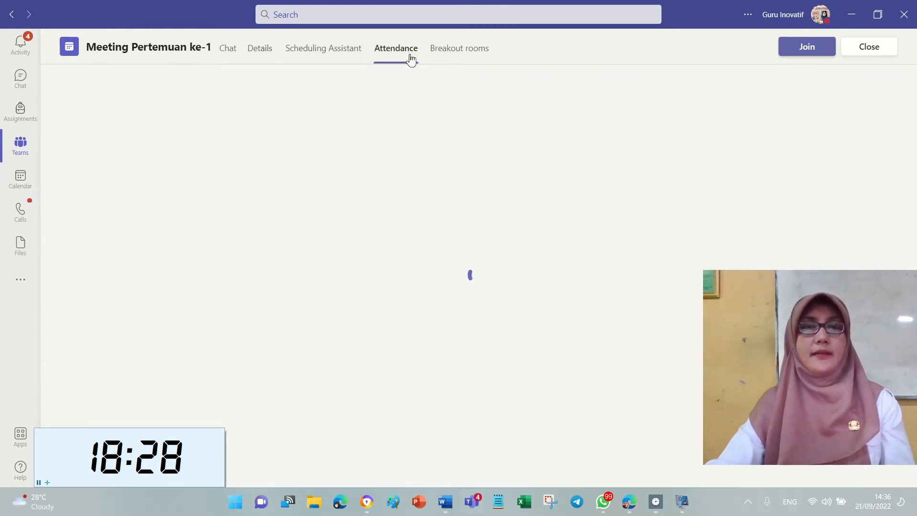
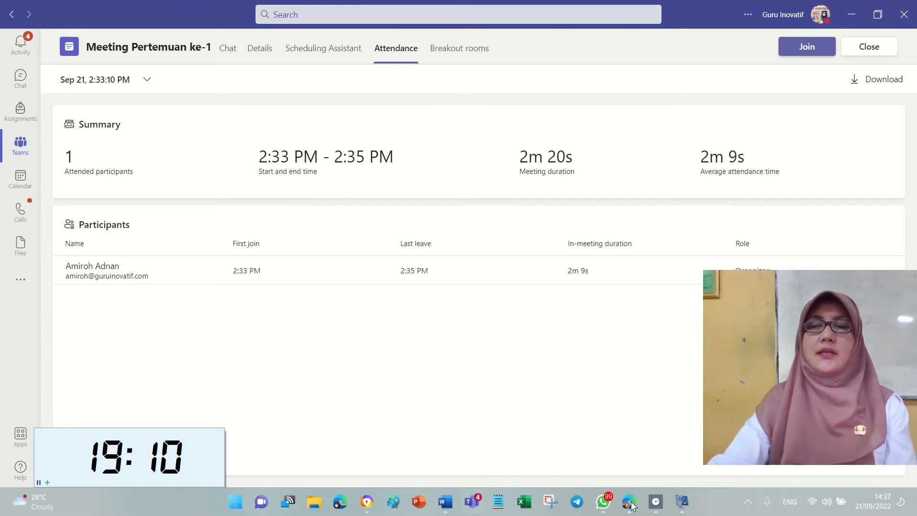
Open 'Meeting Pertemuan ke-1 - Attendance report 9-21-22' from the Downloads folder in Excel.
left_click(314, 502)
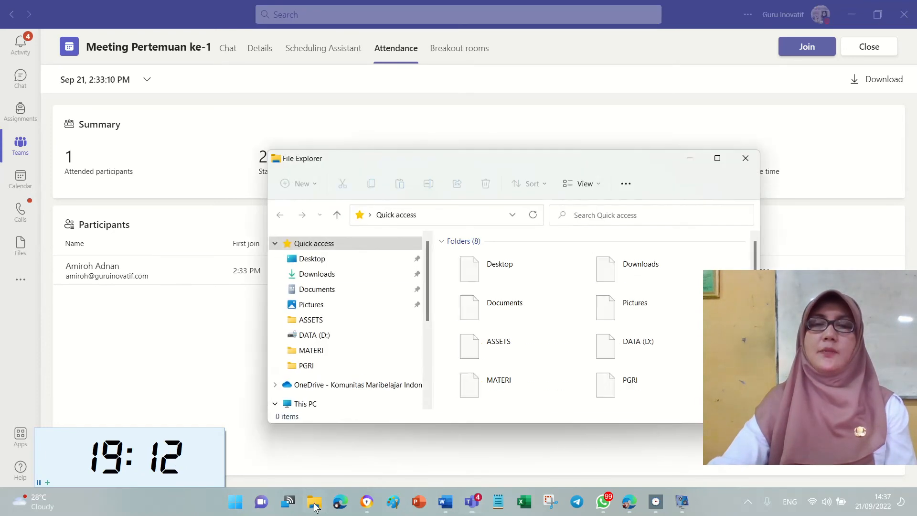
left_click(371, 277)
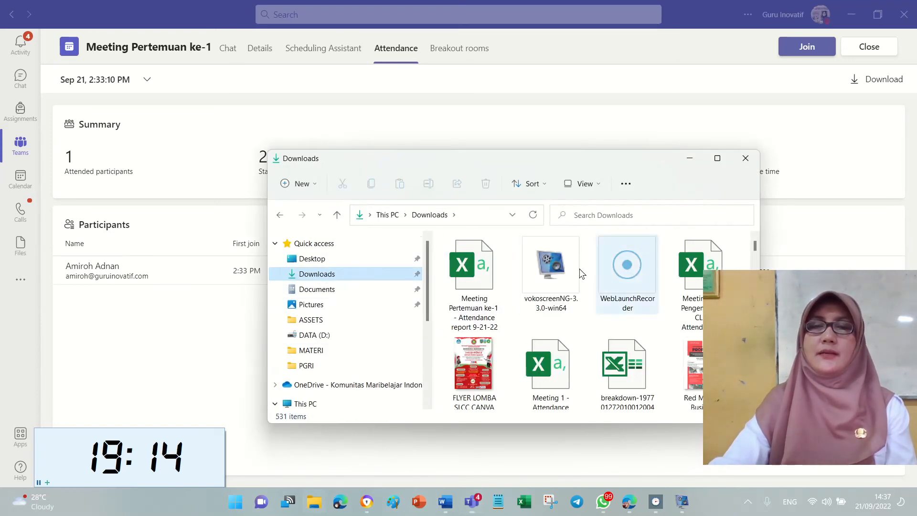
left_click(467, 288)
double_click(467, 286)
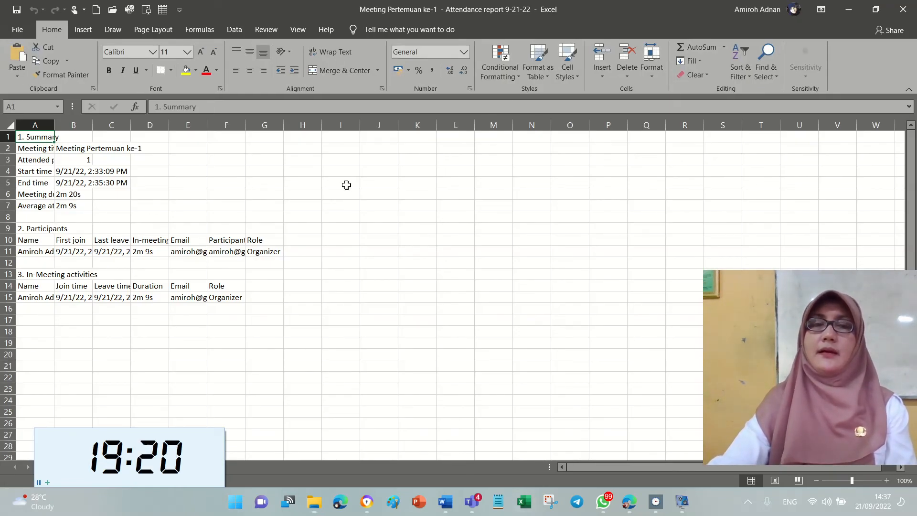
Review the report's Summary, Participants and In-Meeting activities (one attendee, 2m 20s), then close the workbook.
left_click_drag(346, 185, 370, 211)
left_click(358, 273)
left_click_drag(336, 179, 352, 242)
left_click(446, 232)
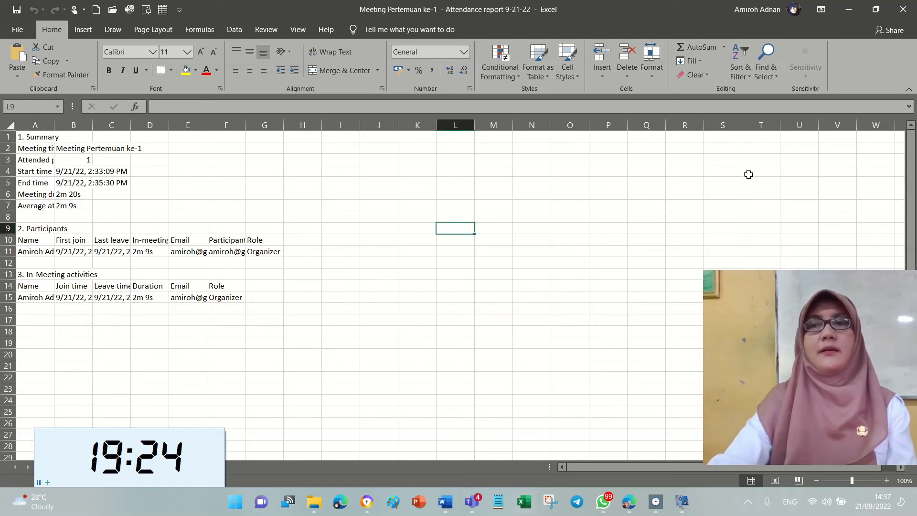
left_click(902, 14)
Highlight the pretest/postest item 1 of the RUBRIK TUGAS 2 checklist in yellow.
left_click(743, 158)
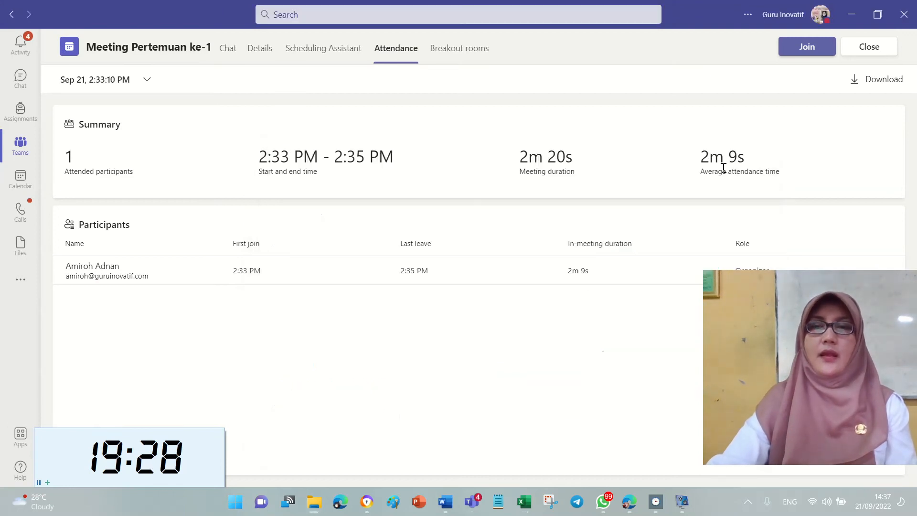
left_click(445, 502)
left_click(518, 295)
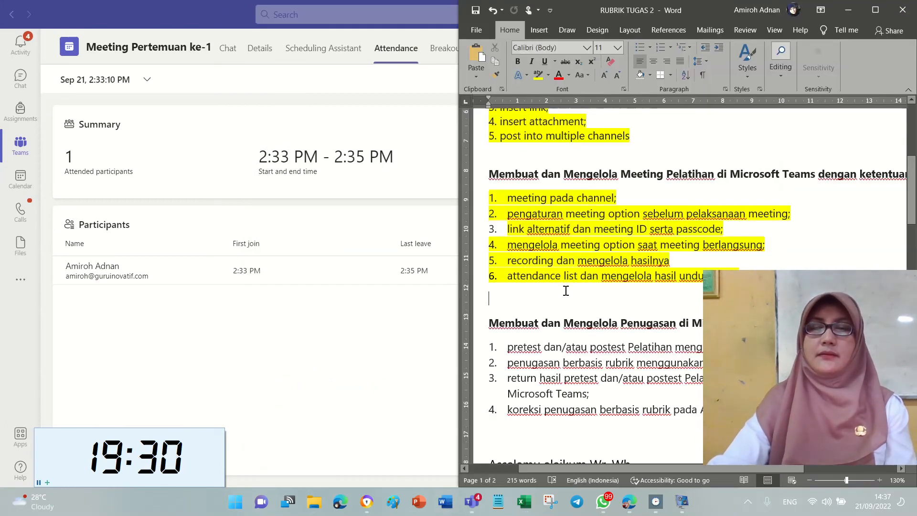
scroll(561, 287, "down", 2)
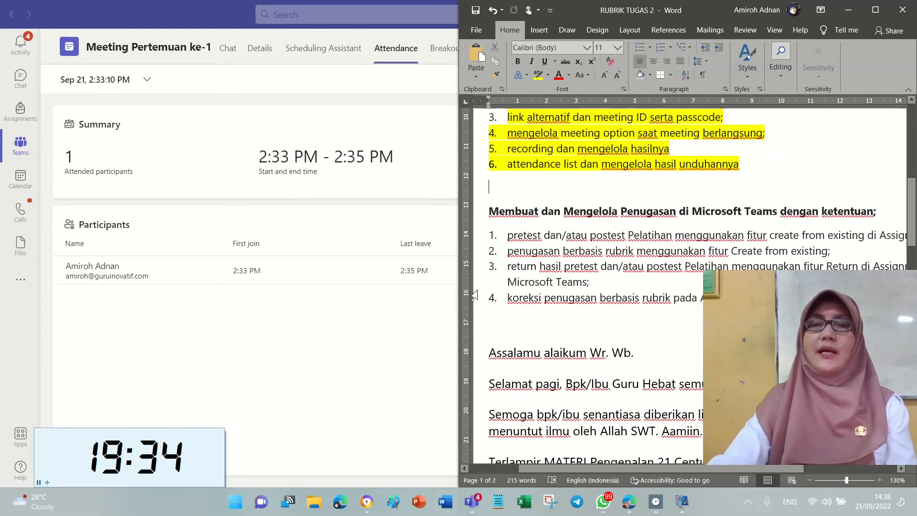
scroll(605, 248, "down", 1)
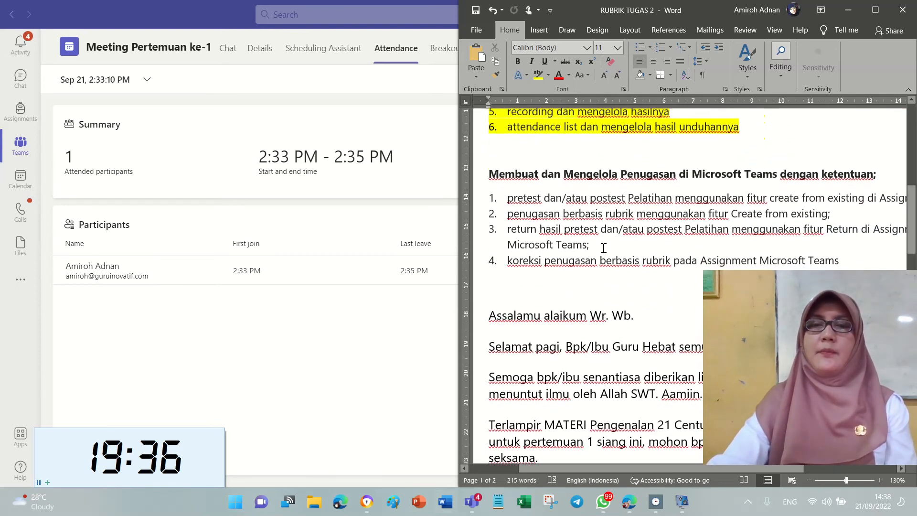
left_click_drag(513, 199, 880, 203)
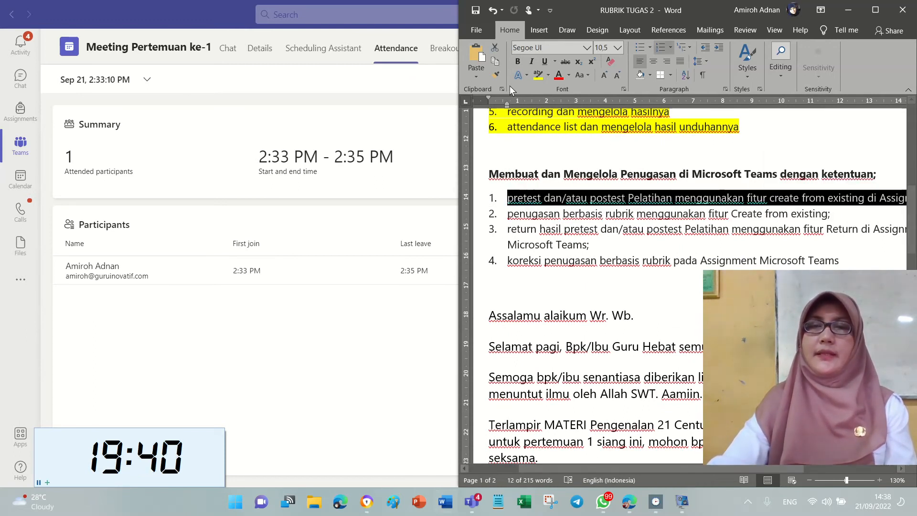
left_click(538, 75)
left_click(528, 150)
left_click(154, 354)
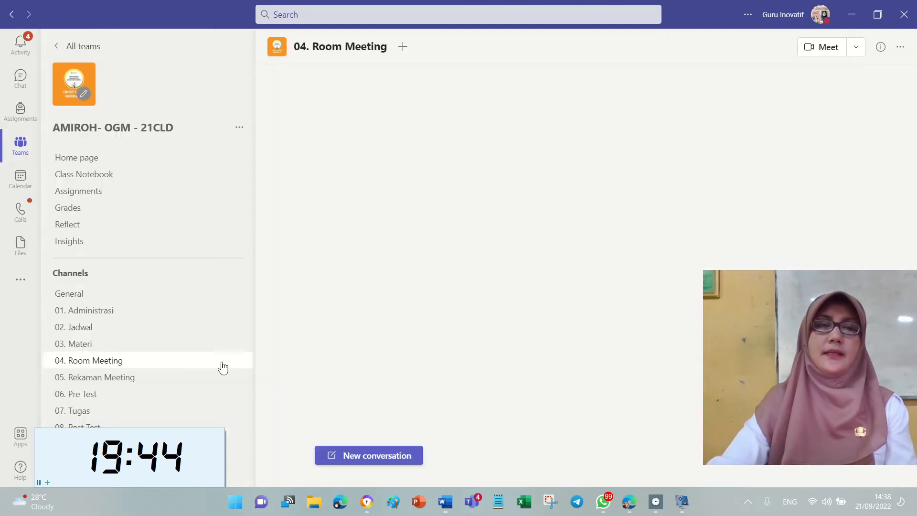
From the 07. Tugas channel, go to the empty class Assignments page and open Create.
left_click(157, 414)
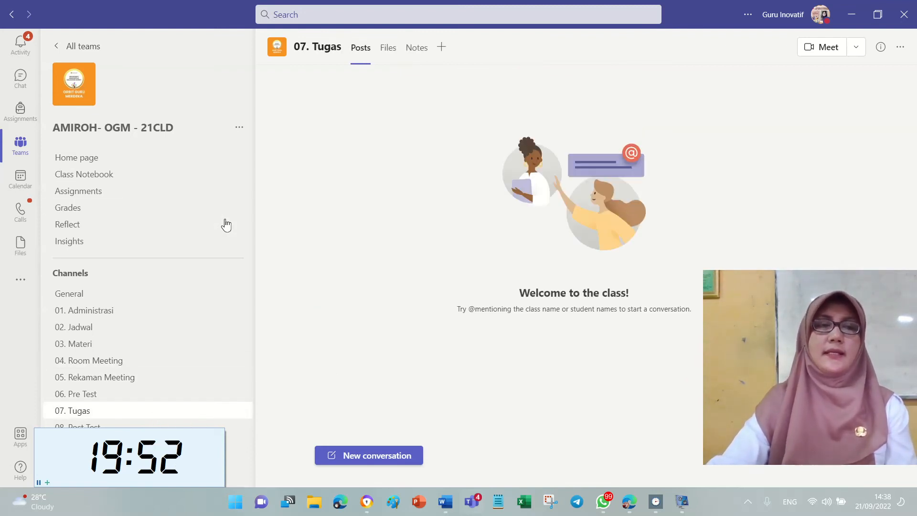
left_click(85, 195)
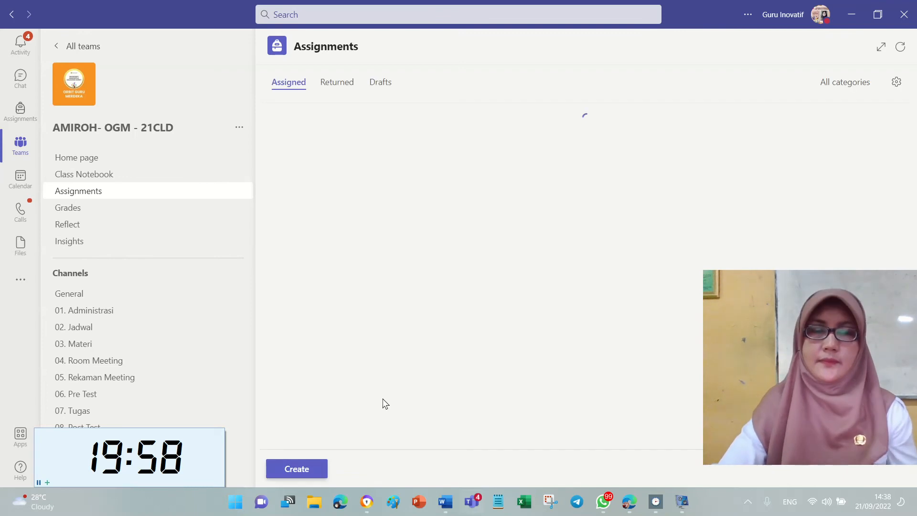
left_click(315, 469)
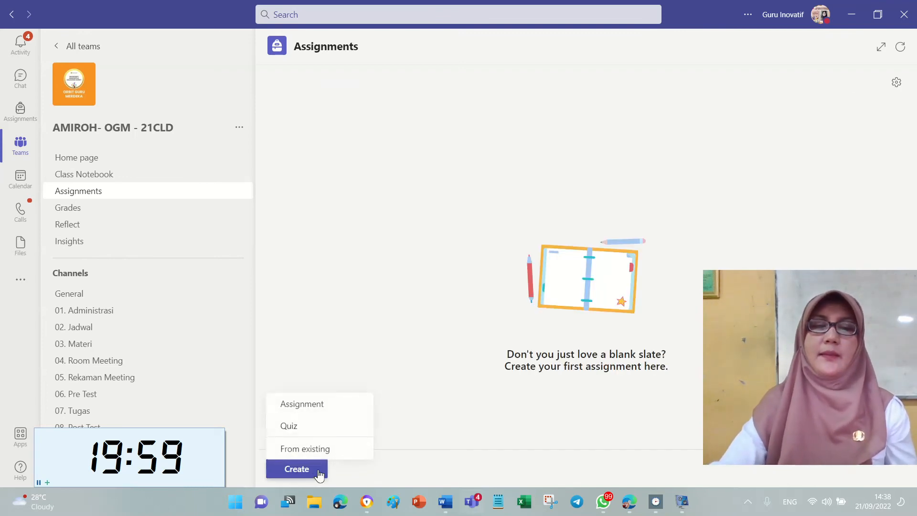
Start an assignment from an existing one, using OGM - 21CLD as the source class.
left_click(340, 451)
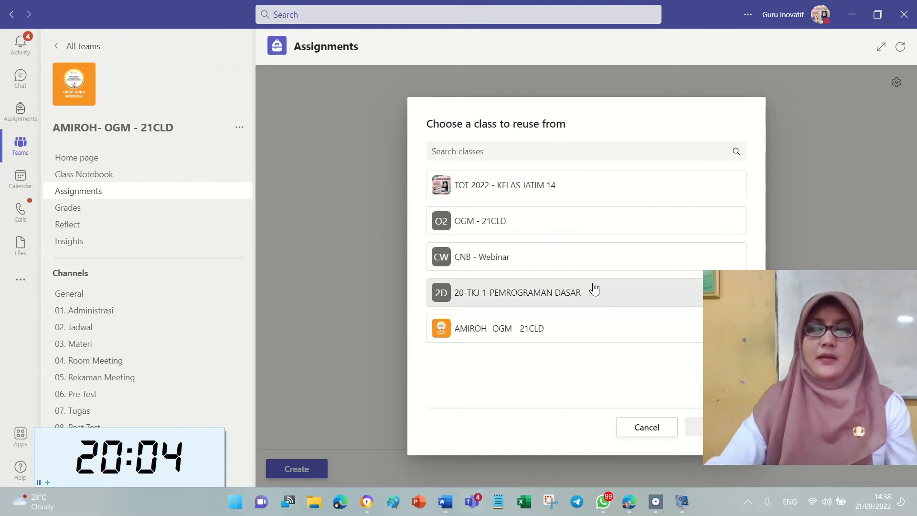
left_click(615, 224)
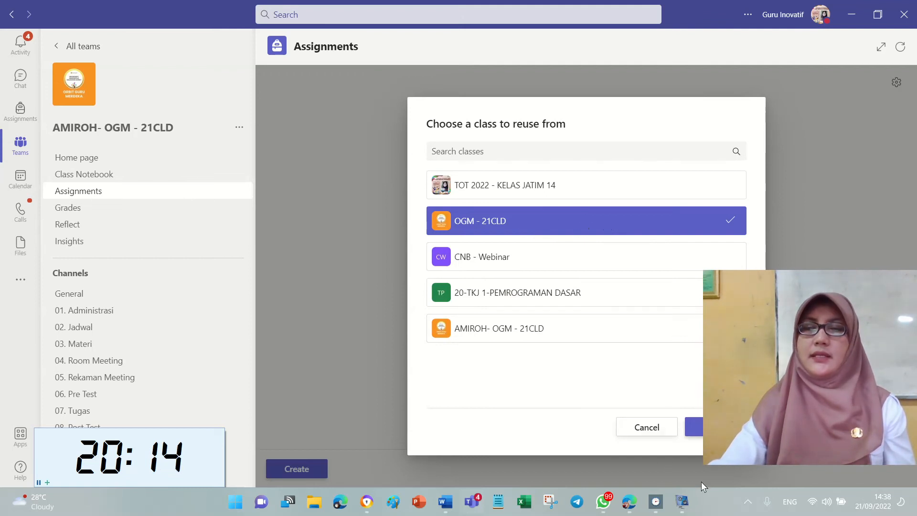
left_click(692, 427)
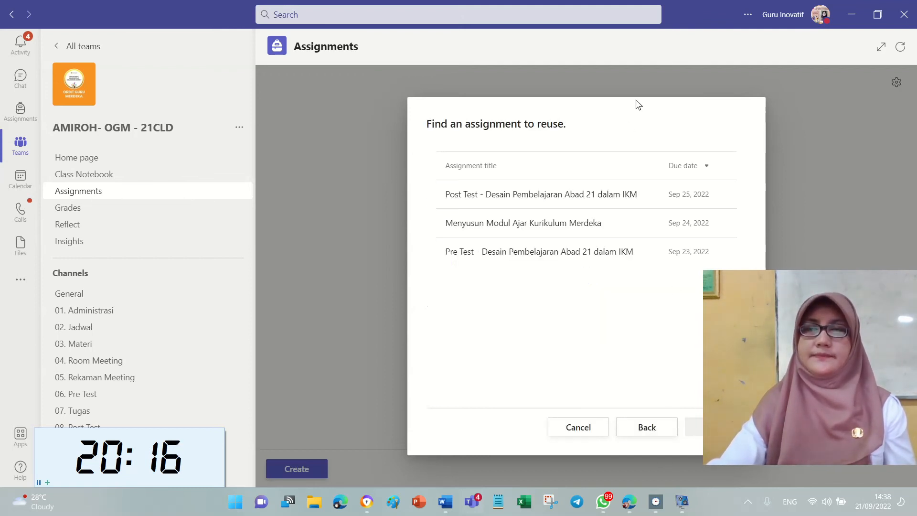
Copy 'Pre Test - Desain Pembelajaran Abad 21 dalam IKM' into a new assignment draft.
left_click_drag(635, 102, 475, 88)
left_click_drag(786, 308, 117, 240)
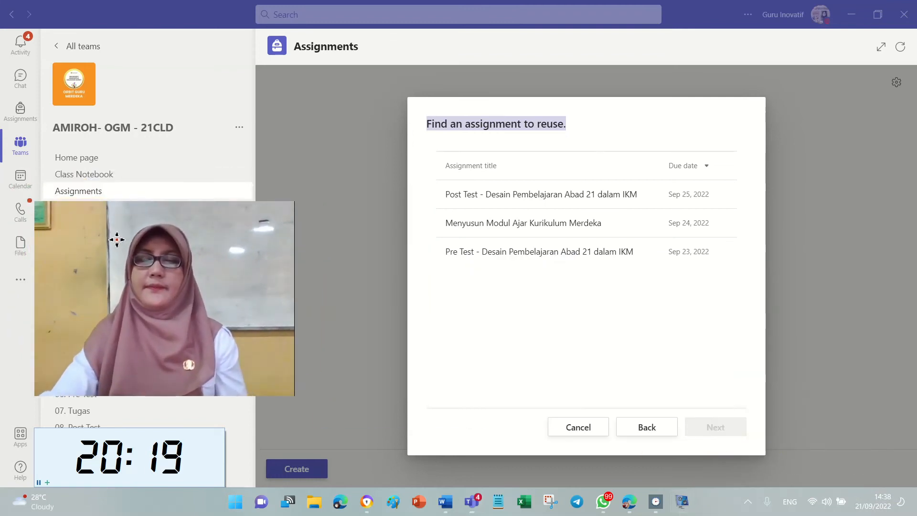
left_click(592, 314)
left_click(528, 258)
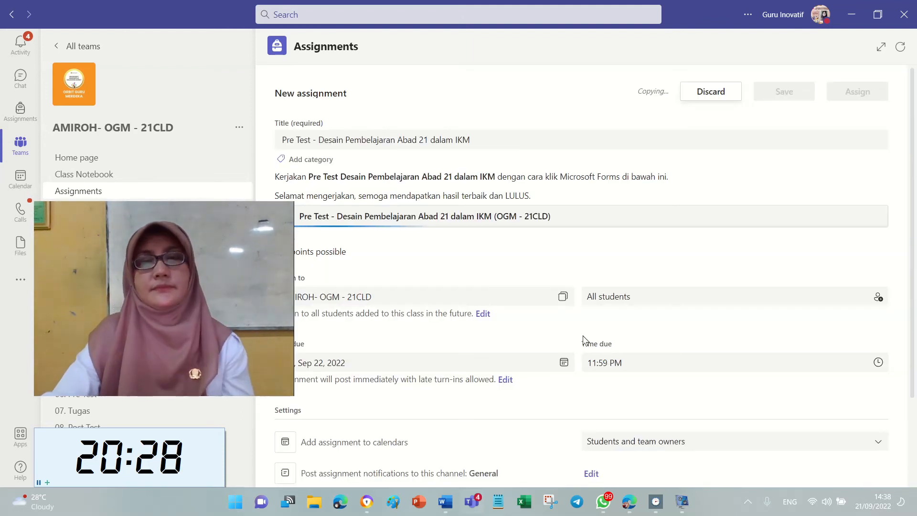
left_click(134, 205)
left_click_drag(134, 205, 872, 295)
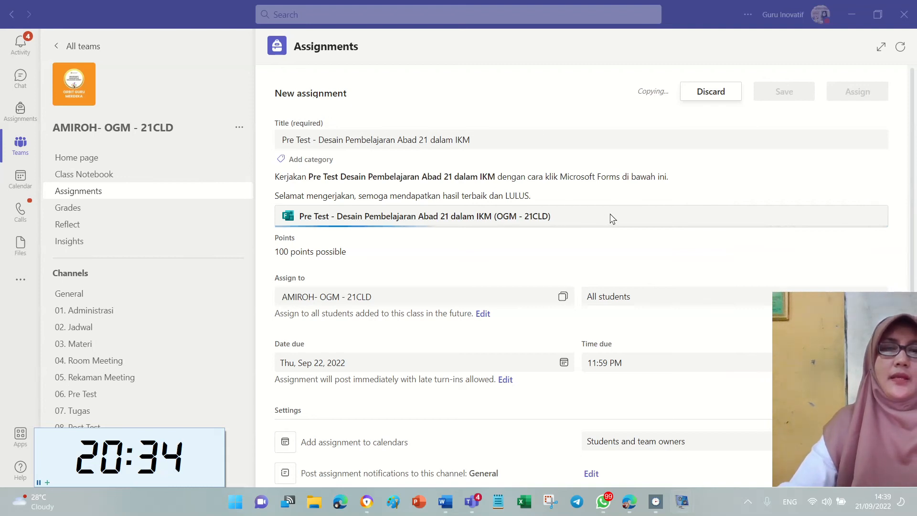
scroll(582, 191, "down", 1)
scroll(563, 200, "down", 1)
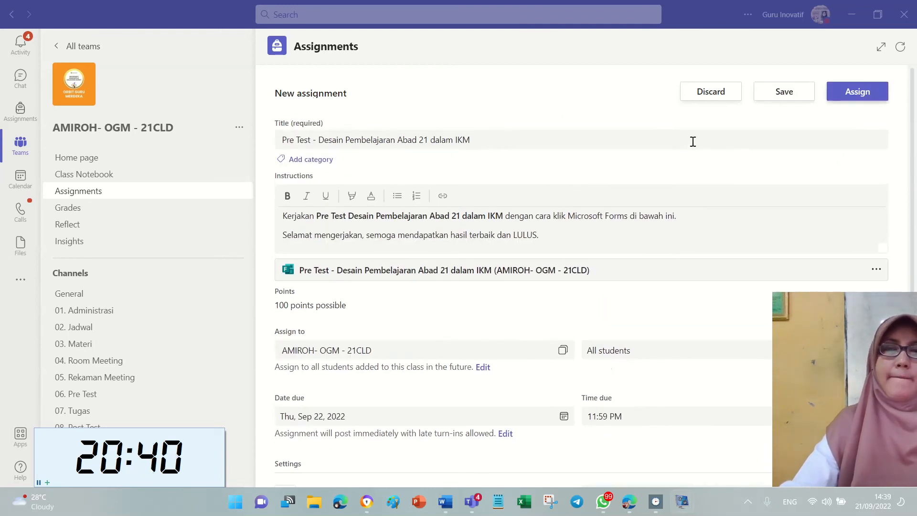
Set notifications to the 07. Tugas channel and assign the Pre Test, due tomorrow 11:59 PM.
scroll(587, 214, "down", 3)
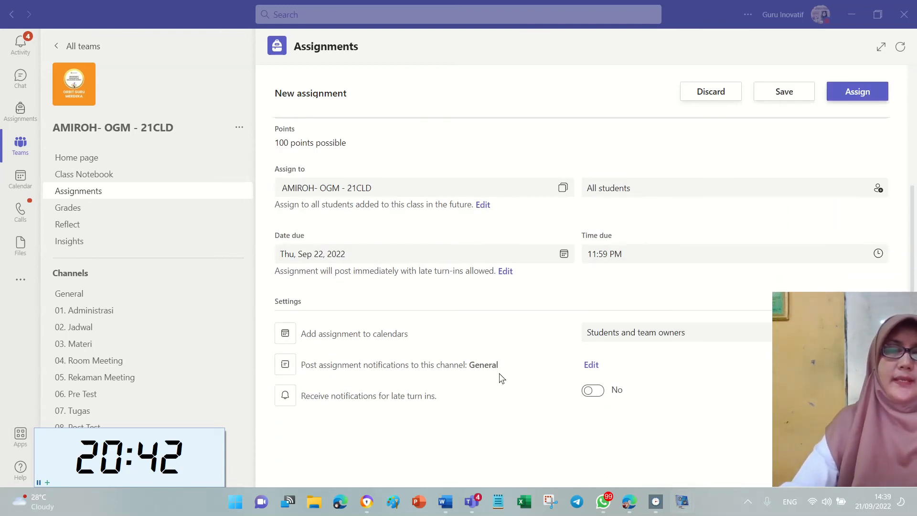
left_click(592, 365)
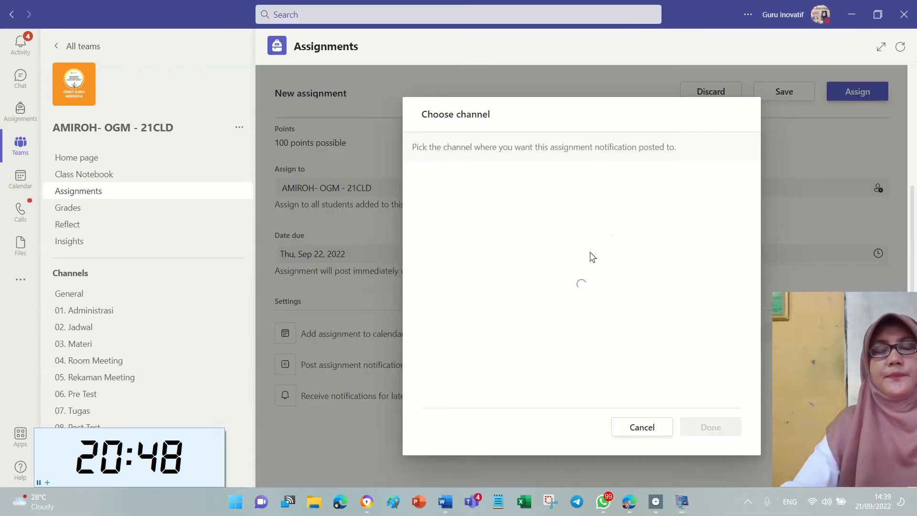
scroll(549, 343, "down", 3)
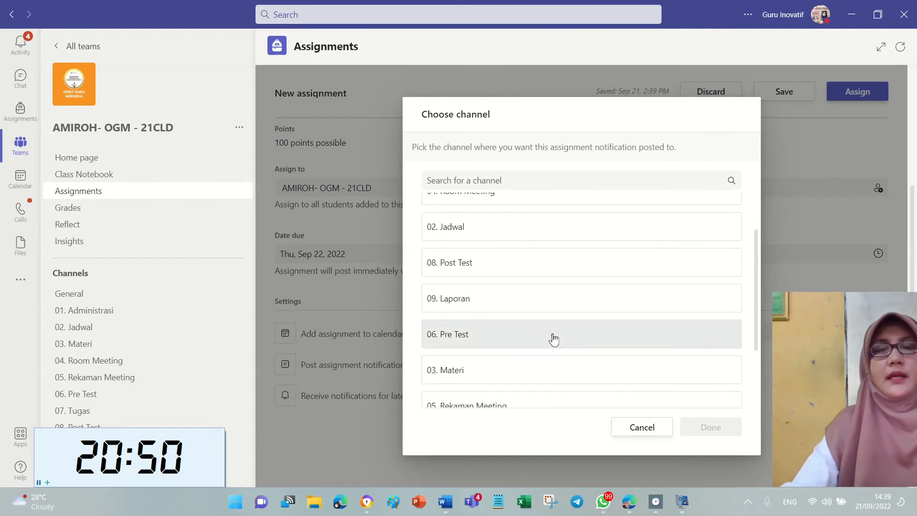
scroll(508, 354, "up", 3)
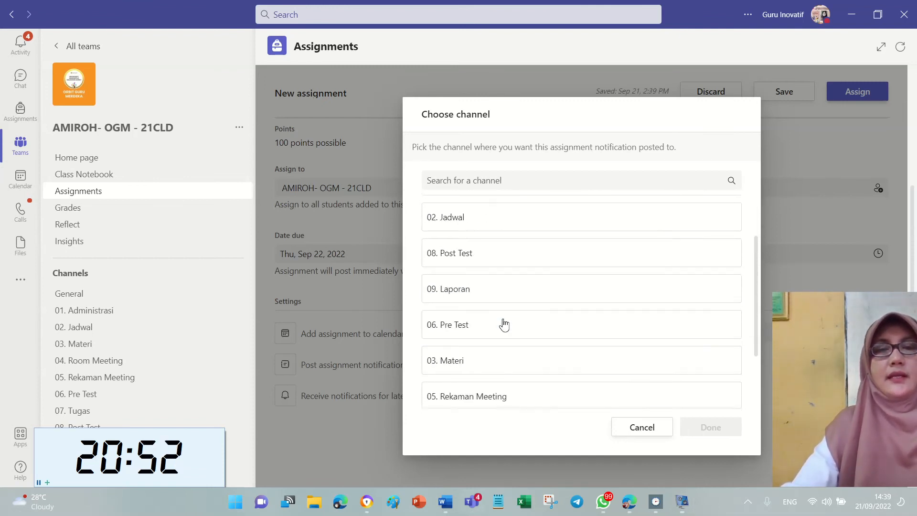
left_click(545, 216)
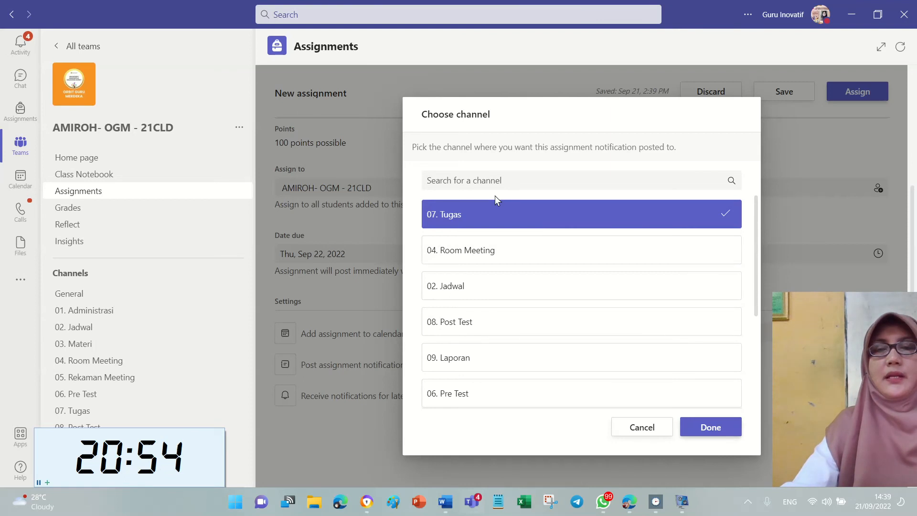
left_click(725, 428)
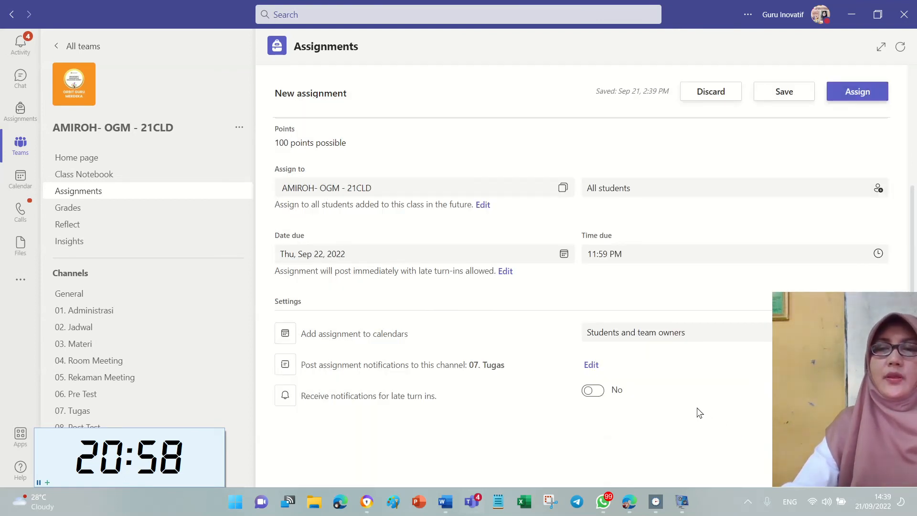
scroll(698, 406, "up", 4)
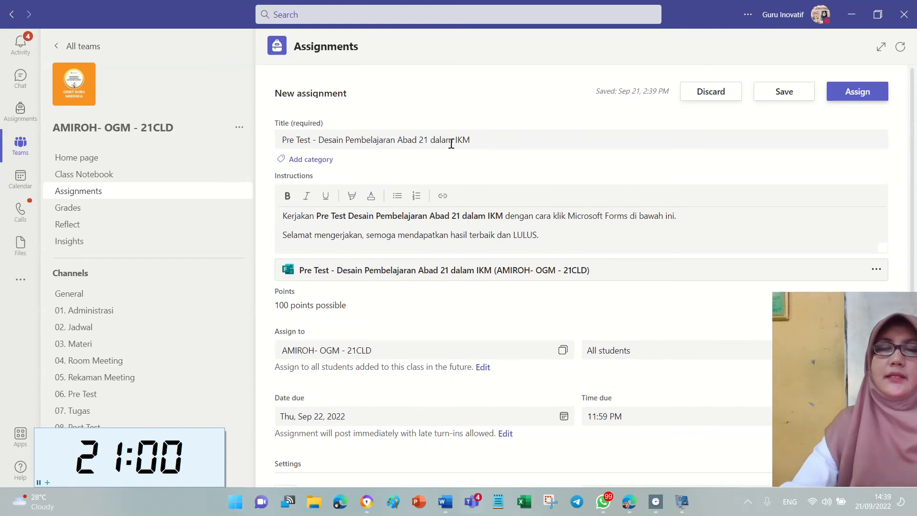
left_click(869, 91)
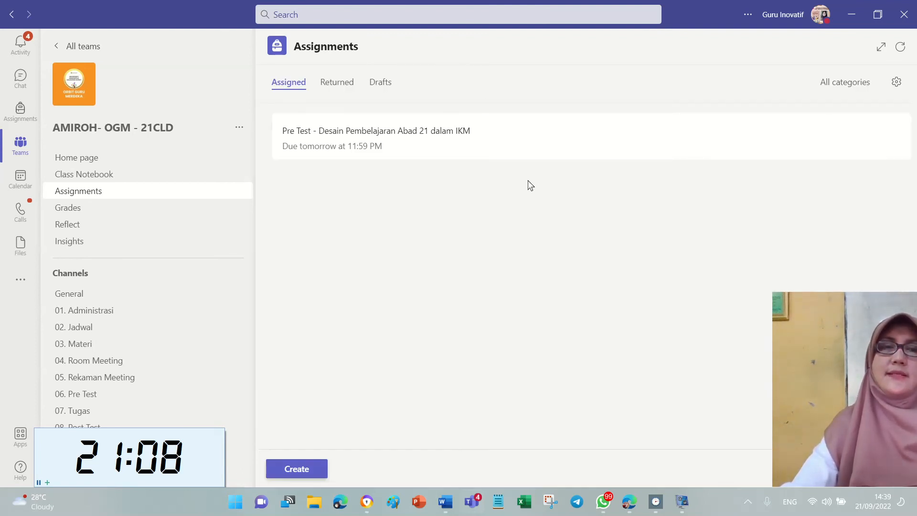
Copy the Post Test assignment from the OGM - 21CLD class into a new draft.
left_click(322, 475)
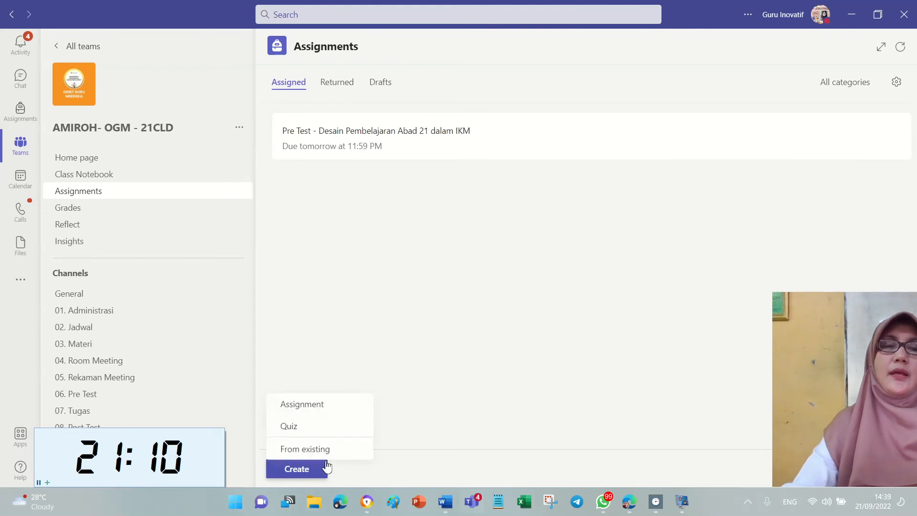
left_click(315, 446)
left_click(592, 257)
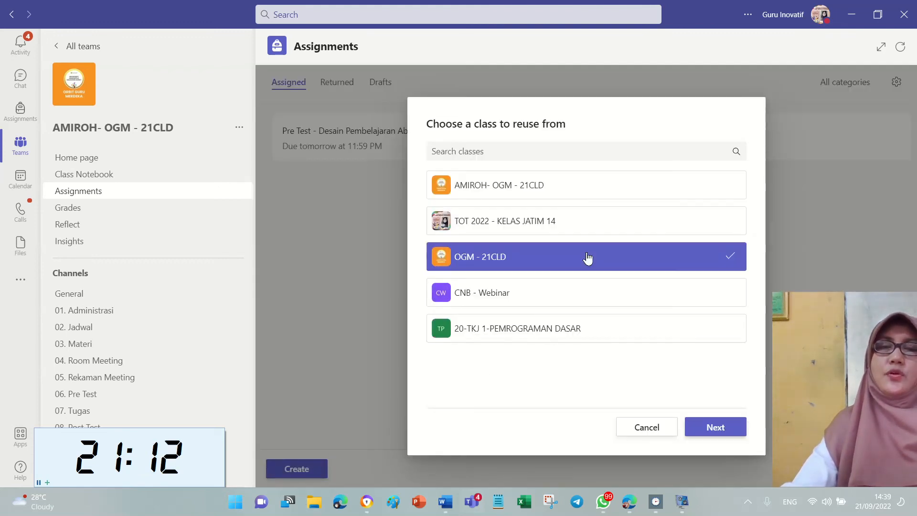
left_click(700, 426)
left_click(557, 252)
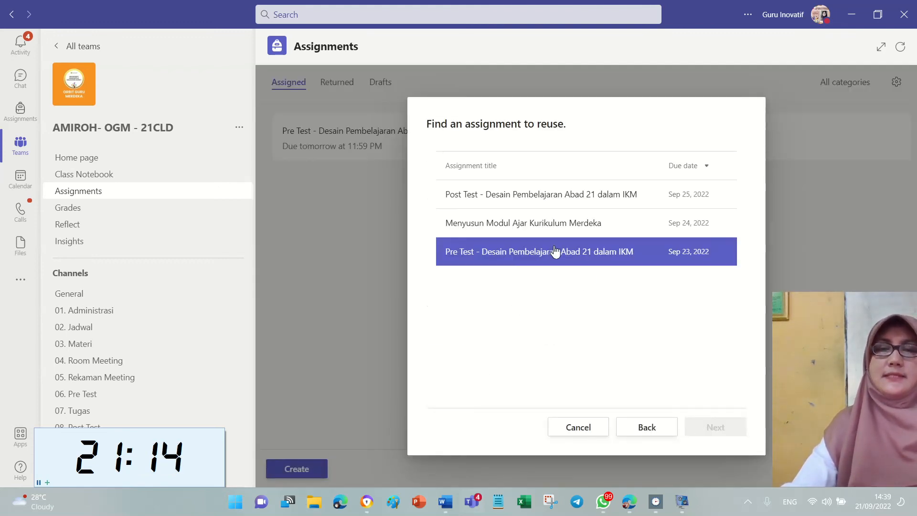
left_click(614, 196)
left_click(708, 428)
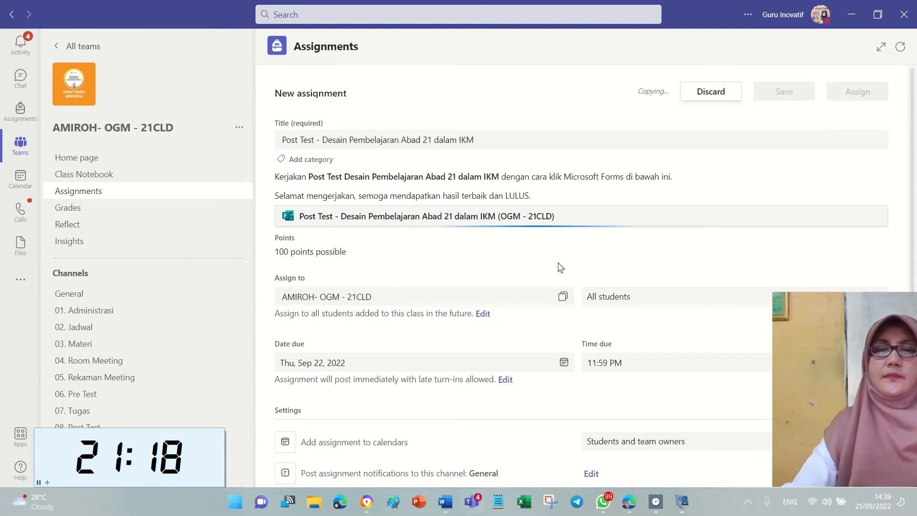
Set notifications to 07. Tugas and assign the Post Test, due tomorrow 11:59 PM.
scroll(558, 266, "down", 3)
left_click(588, 365)
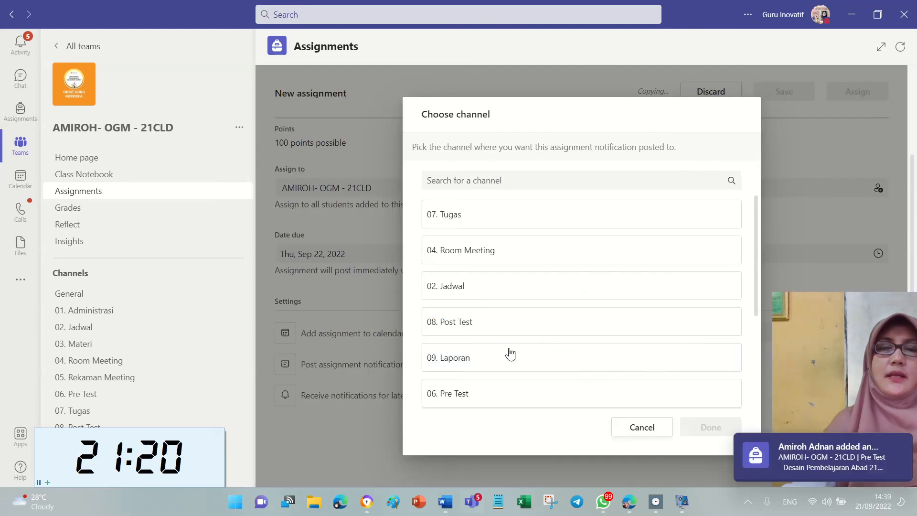
left_click(502, 219)
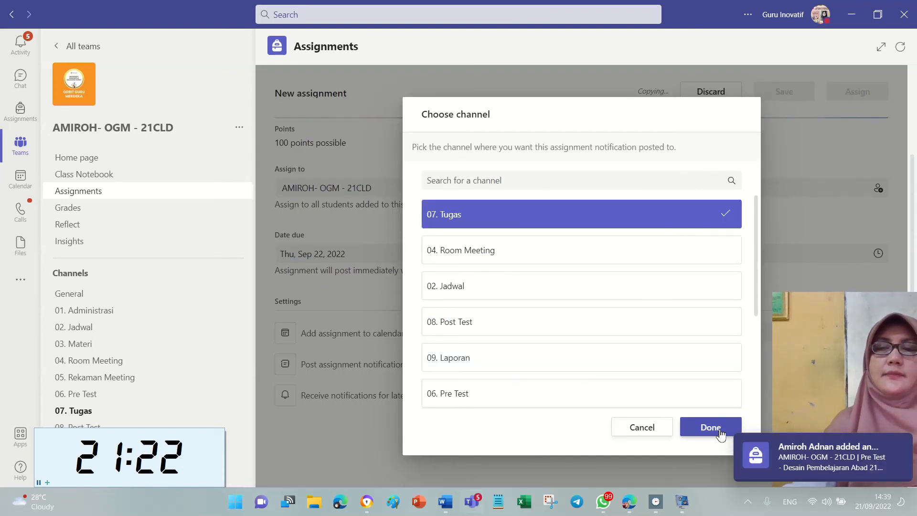
left_click(711, 427)
scroll(663, 389, "up", 2)
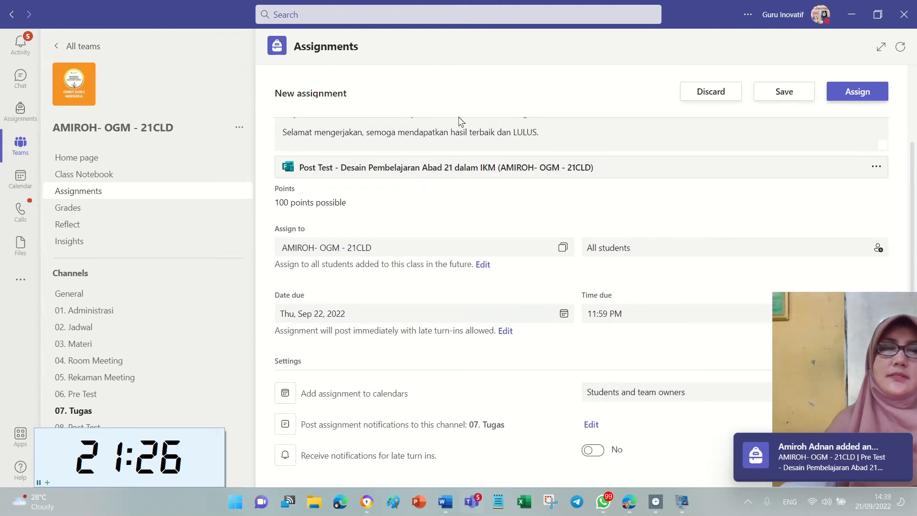
left_click(857, 91)
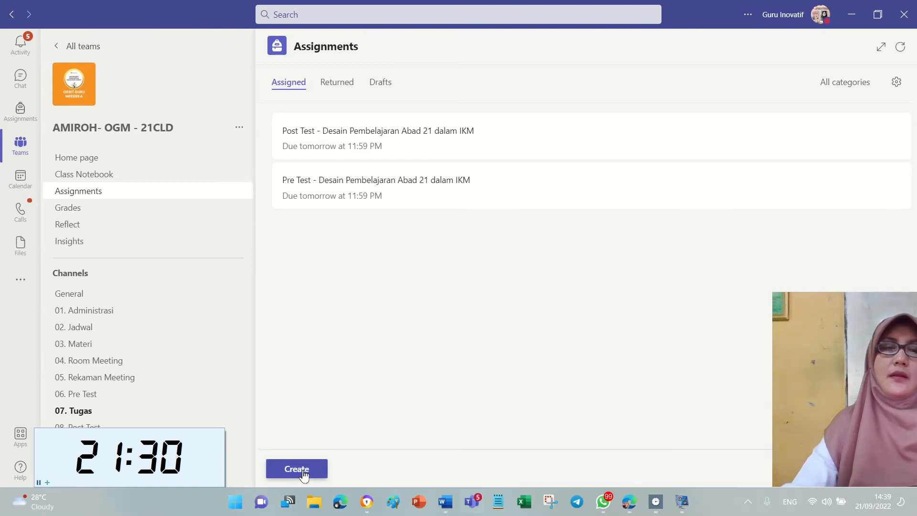
Copy Menyusun Modul Ajar Kurikulum Merdeka from OGM - 21CLD into a new draft.
left_click(304, 472)
left_click(319, 448)
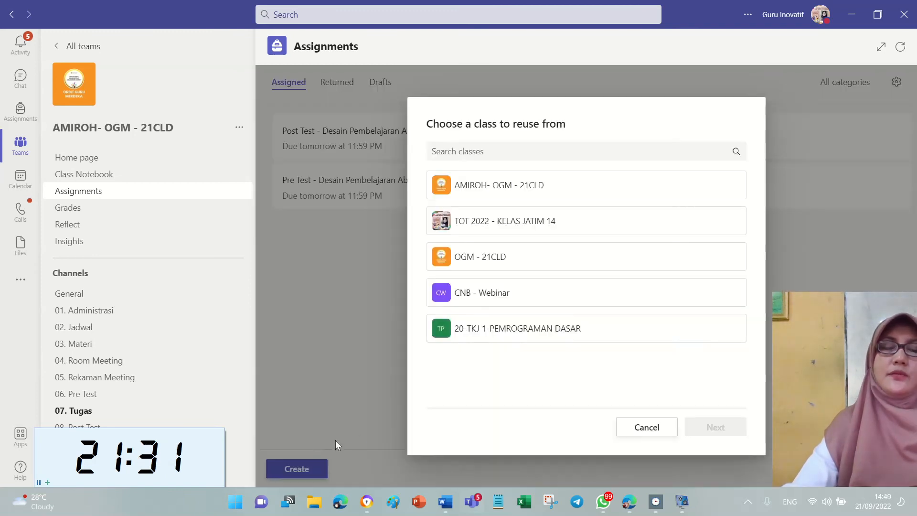
left_click(545, 255)
left_click(720, 432)
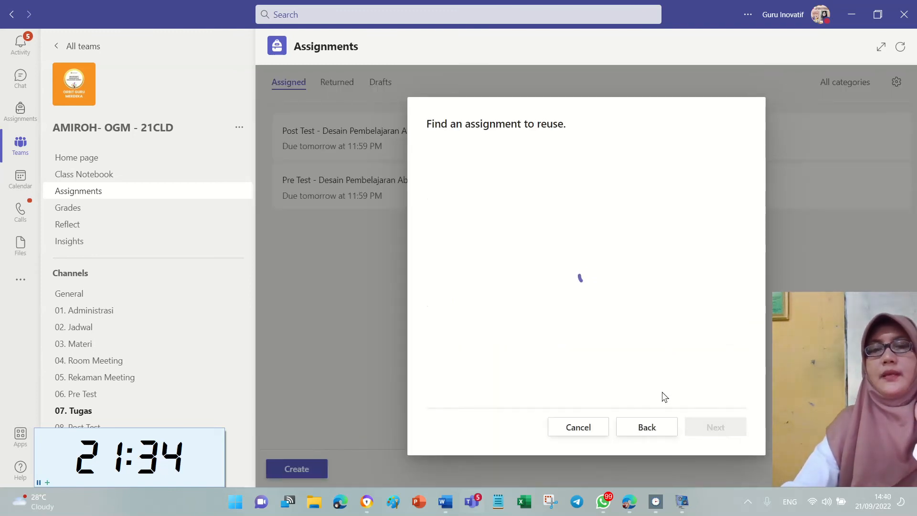
left_click(608, 255)
left_click(626, 230)
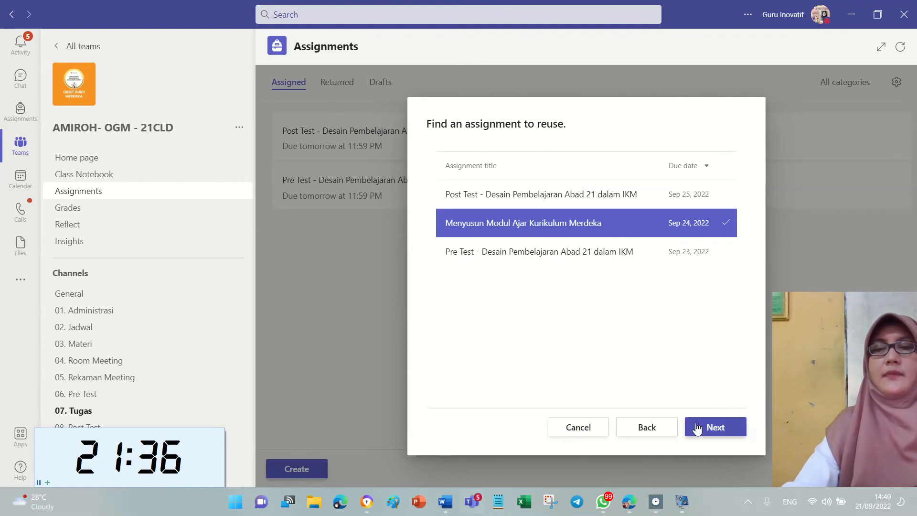
left_click(715, 427)
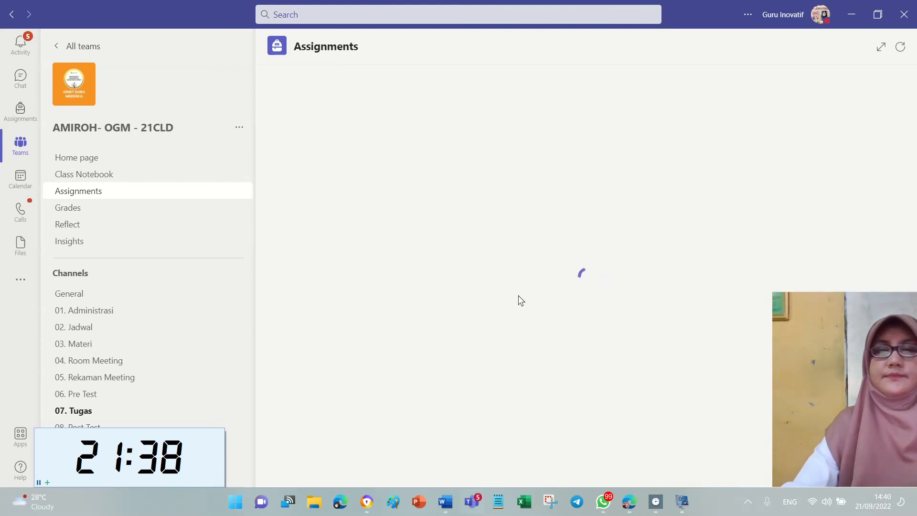
Set notifications to 07. Tugas and assign the Modul Ajar, due tomorrow 11:59 PM.
scroll(492, 285, "down", 3)
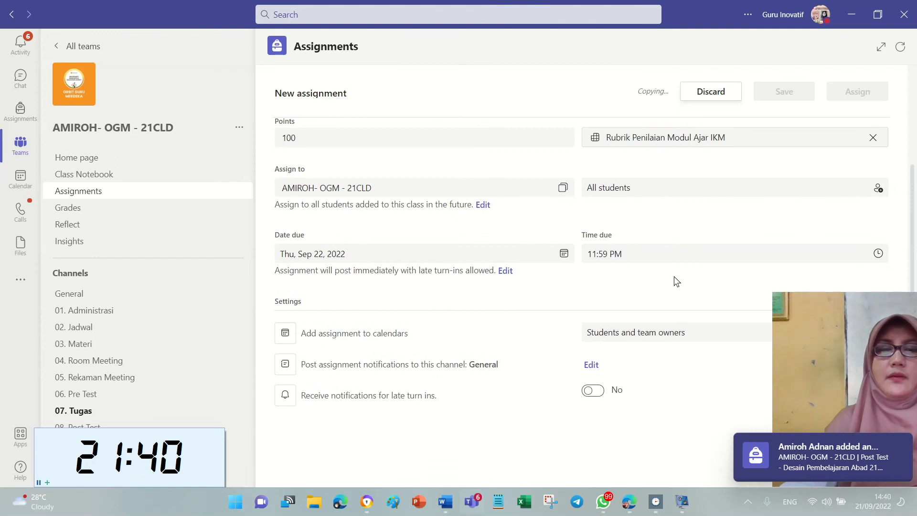
left_click(591, 365)
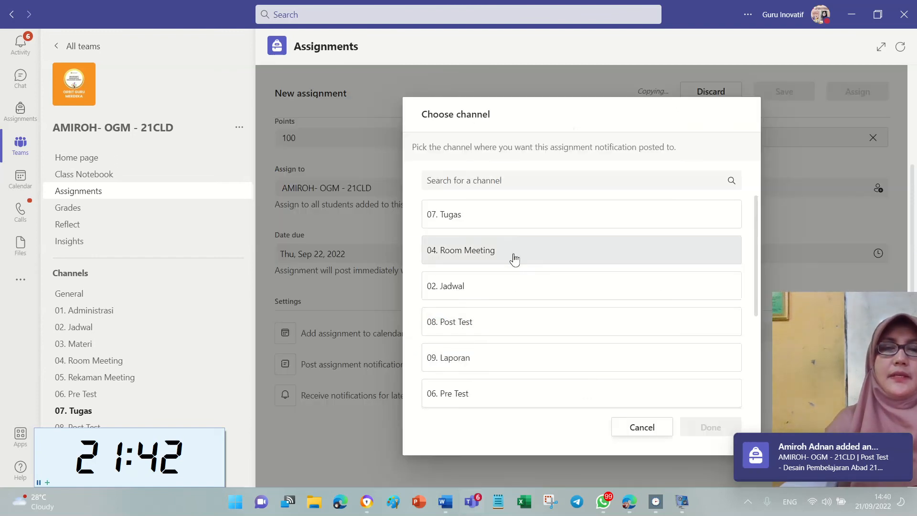
left_click(528, 215)
left_click(709, 426)
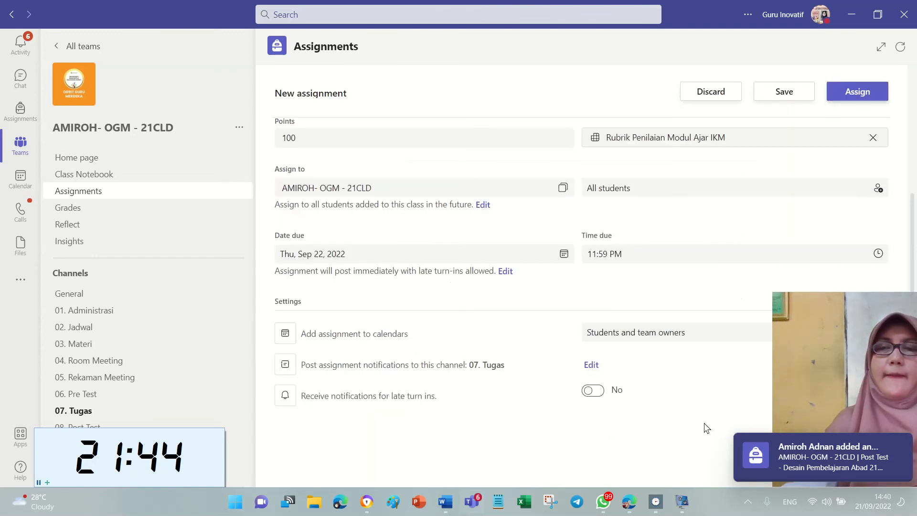
left_click(857, 91)
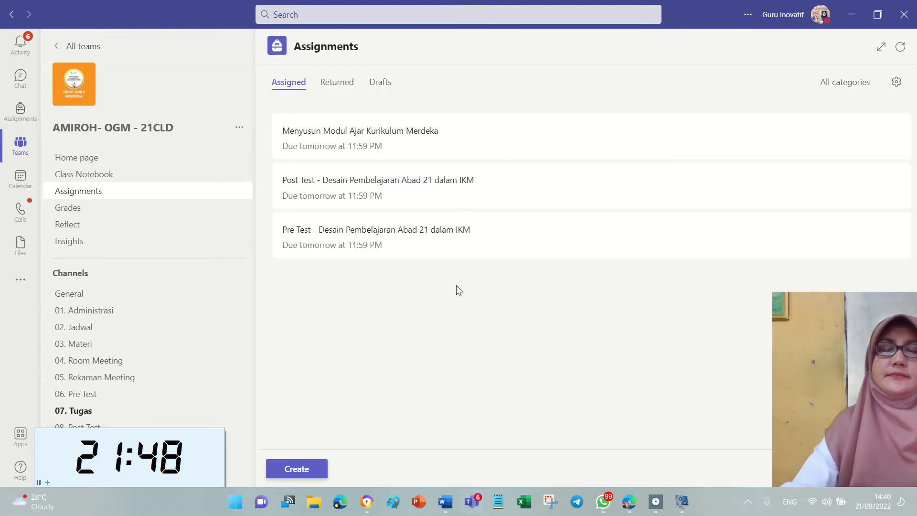
Select the one student in the Pre Test's list and return their work (Return 1).
left_click_drag(813, 342, 690, 334)
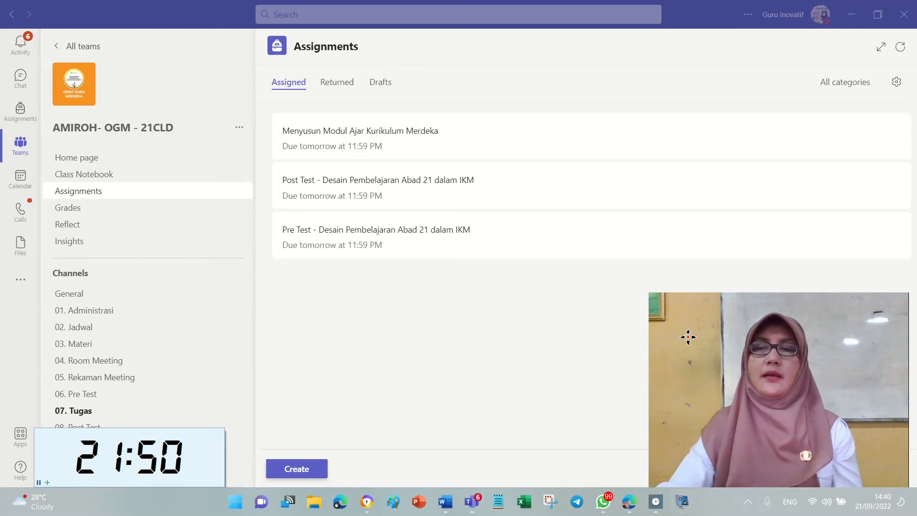
left_click(479, 317)
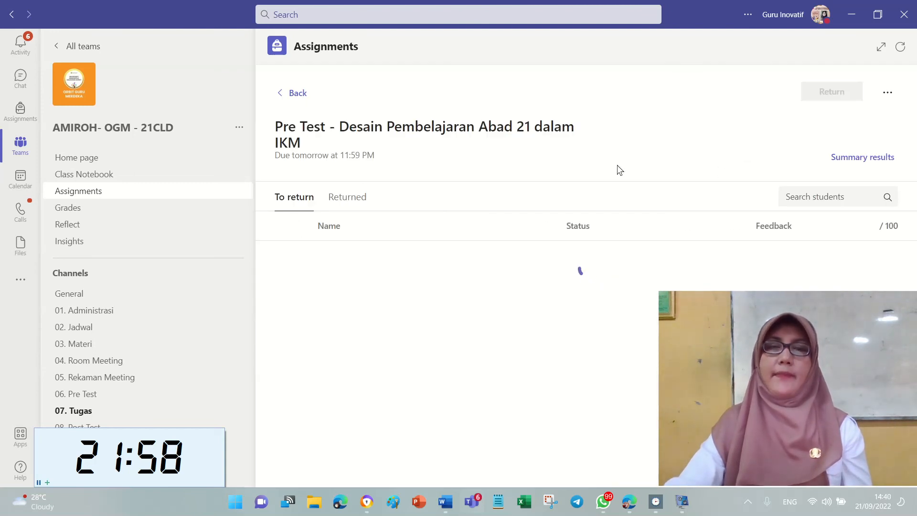
left_click_drag(721, 314, 55, 252)
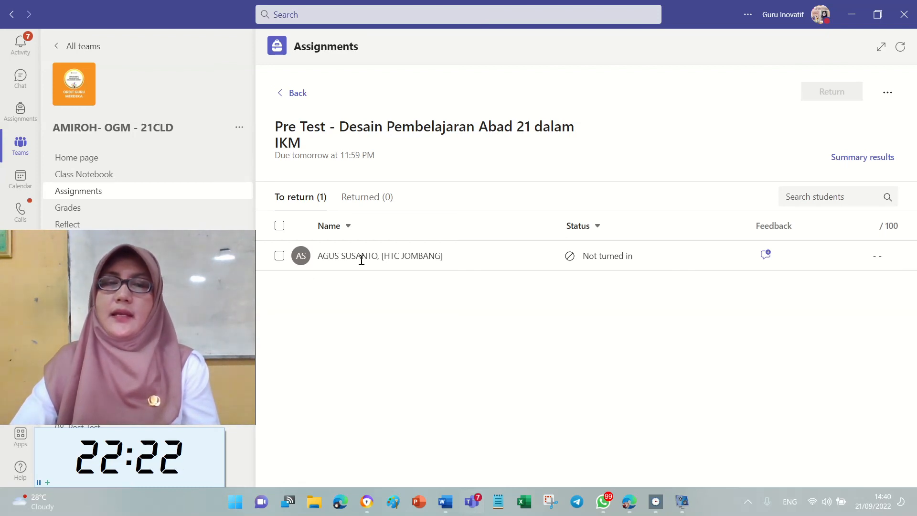
left_click(280, 256)
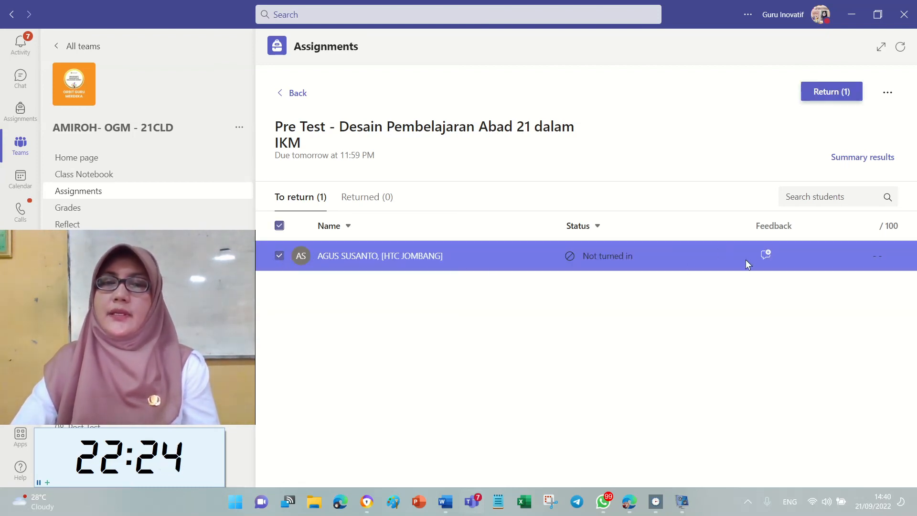
left_click(767, 256)
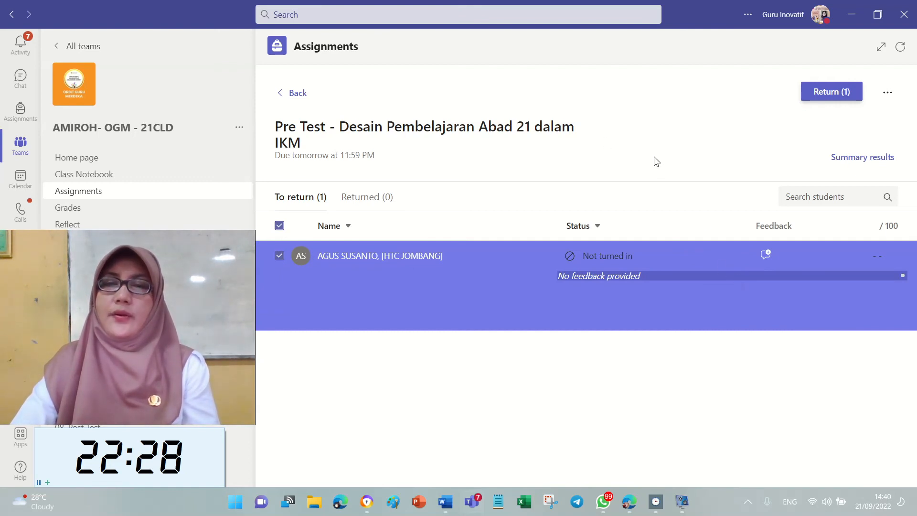
left_click(279, 256)
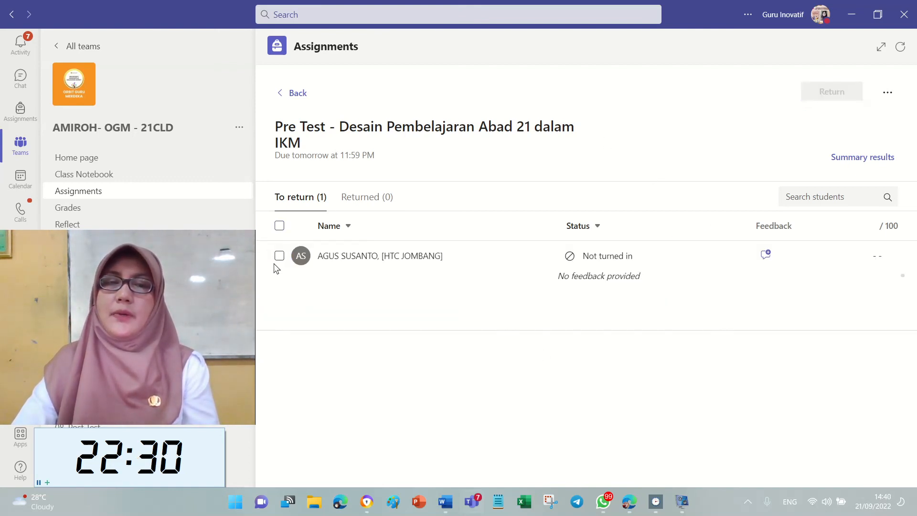
left_click(280, 256)
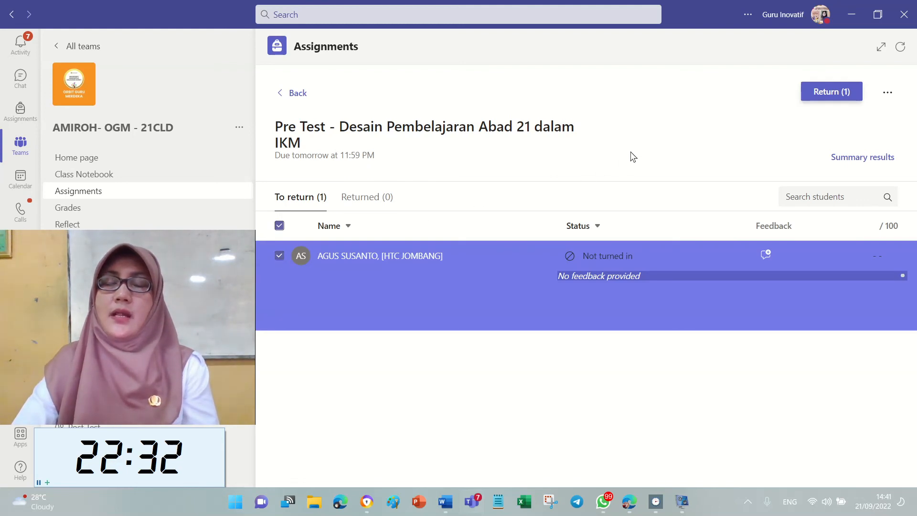
left_click(279, 256)
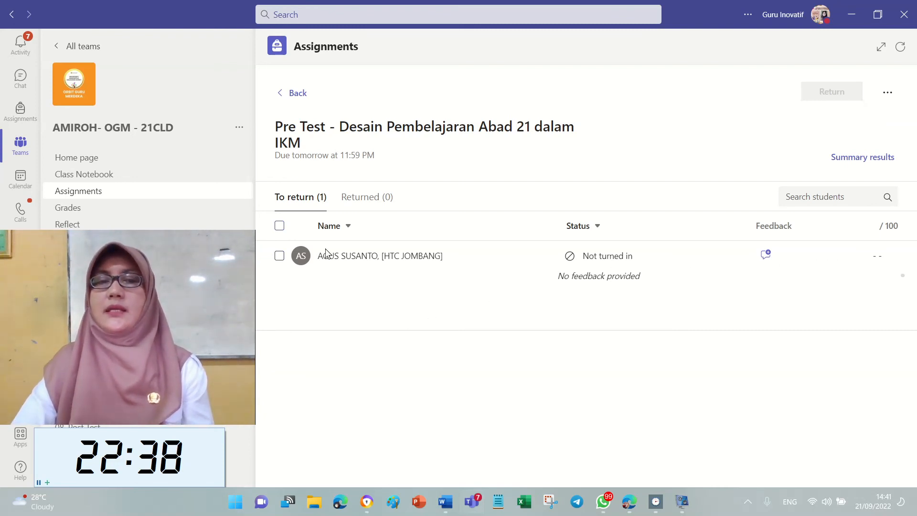
left_click(279, 258)
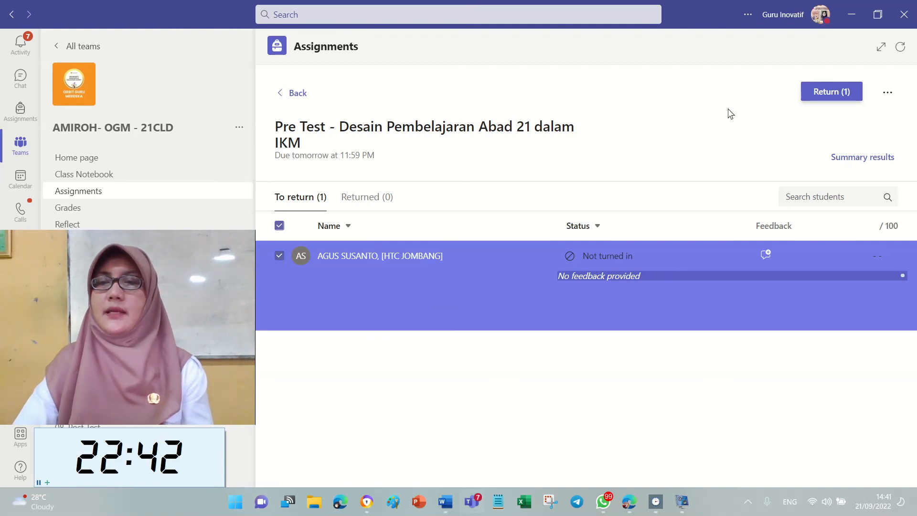
left_click(828, 95)
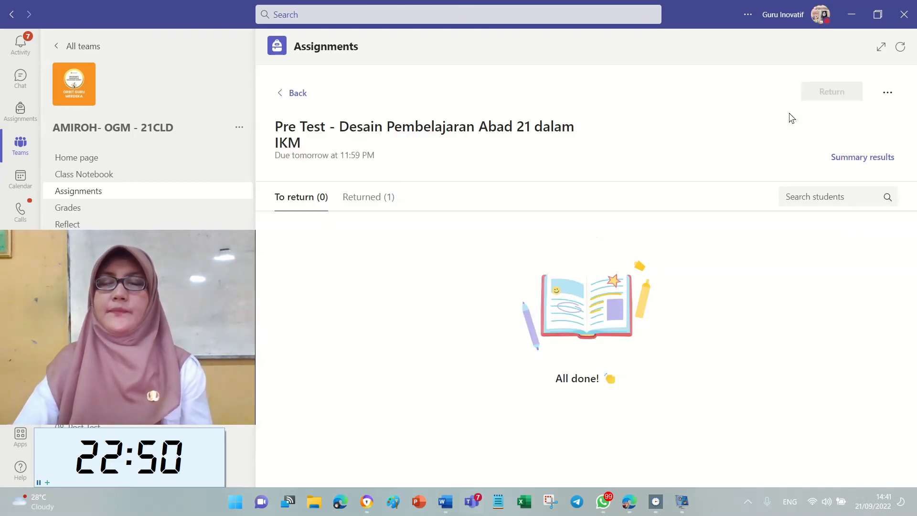
Check the Assigned and Returned lists of class assignments.
left_click(280, 96)
left_click(378, 192)
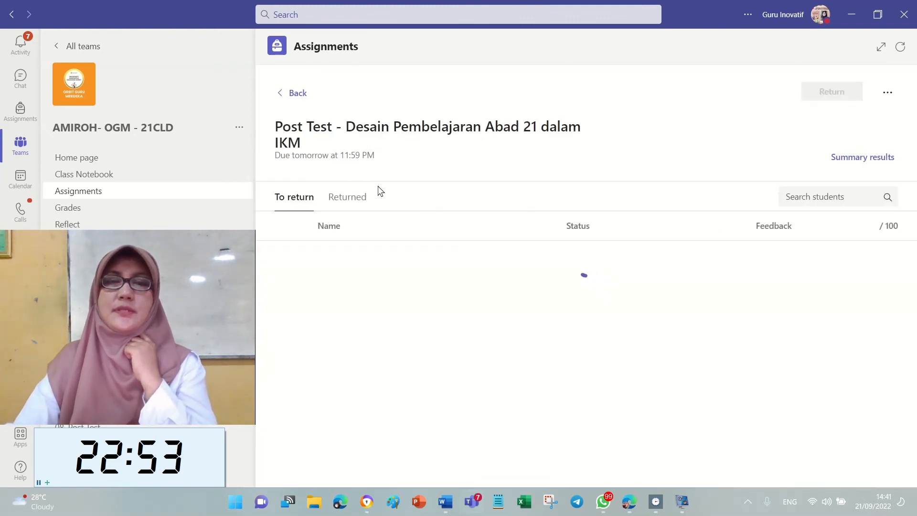
left_click(282, 97)
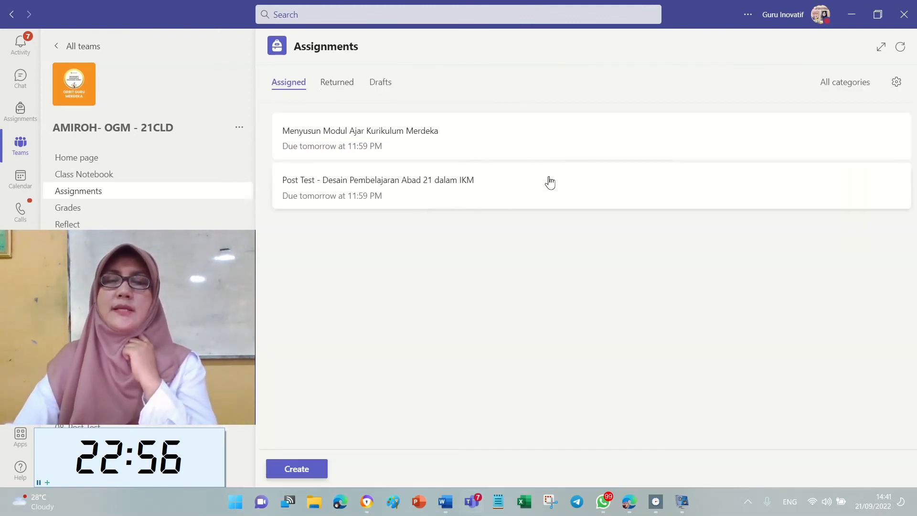
left_click(342, 87)
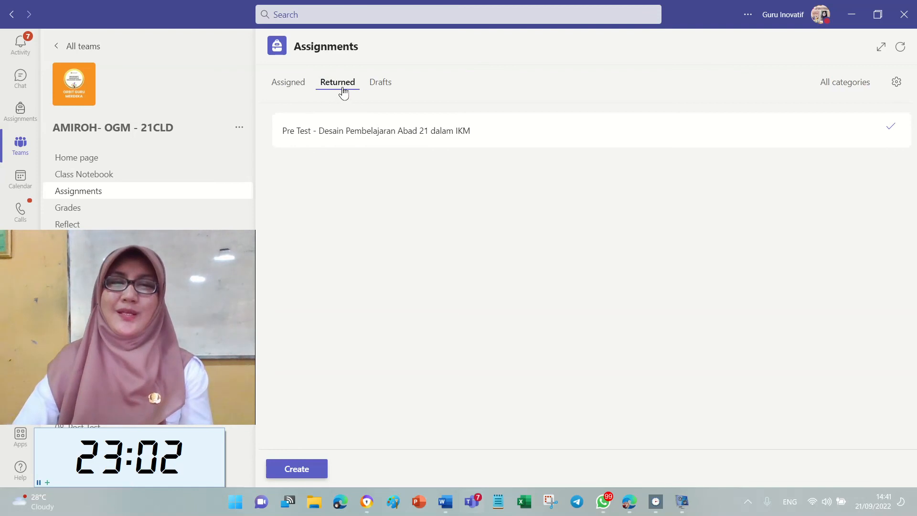
left_click(290, 88)
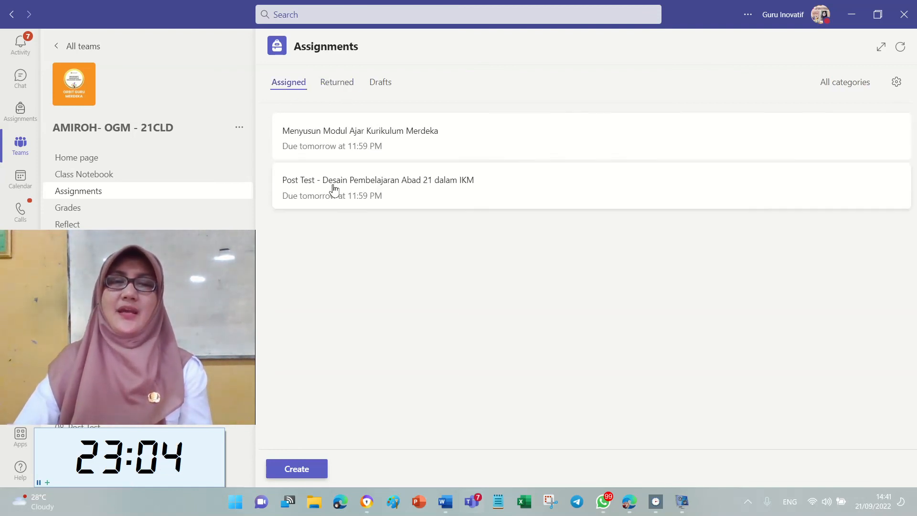
Select all in the Post Test list and return it to the one student.
left_click(335, 190)
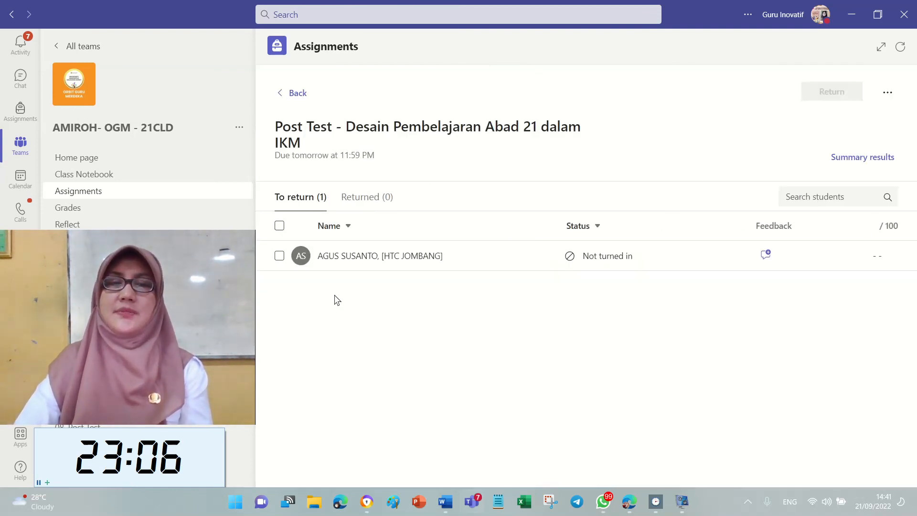
left_click(279, 257)
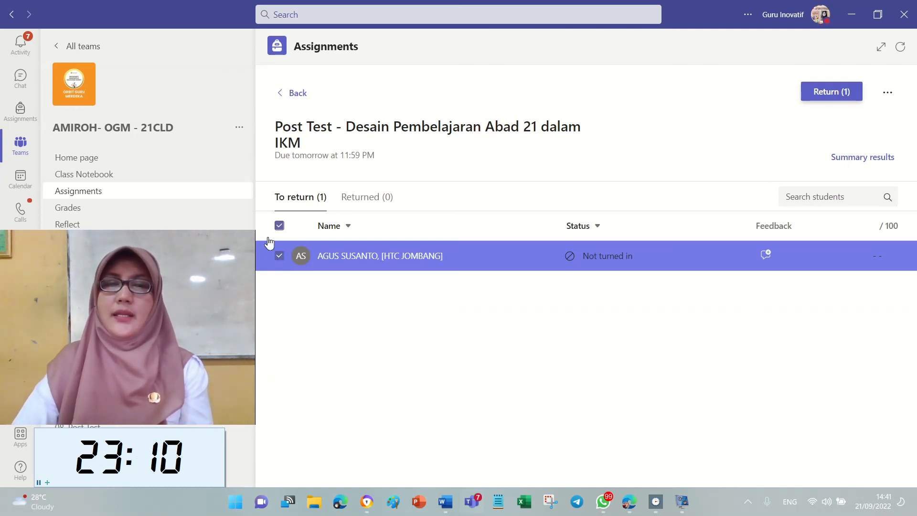
left_click(279, 226)
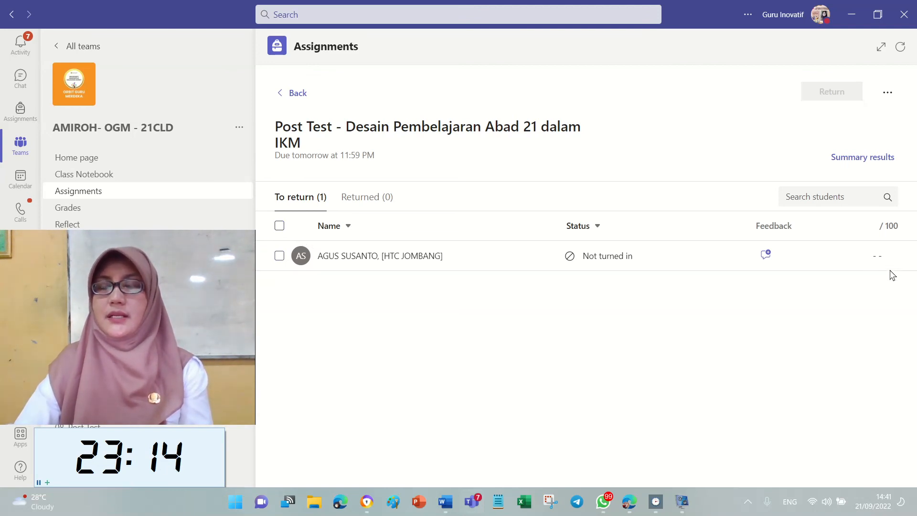
left_click(279, 226)
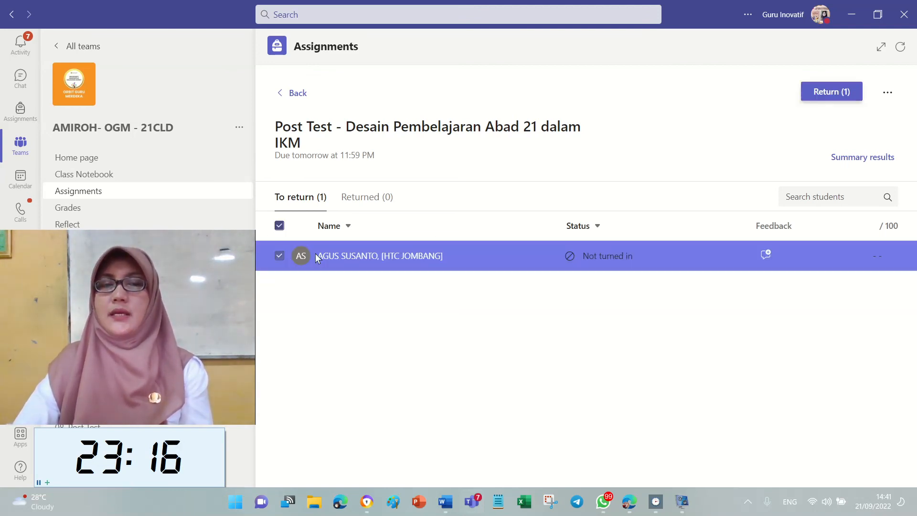
left_click(824, 93)
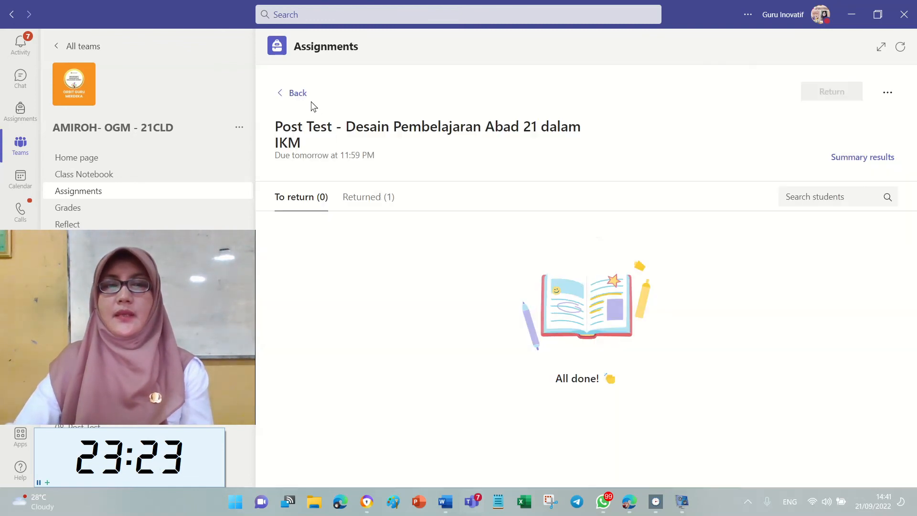
left_click(288, 94)
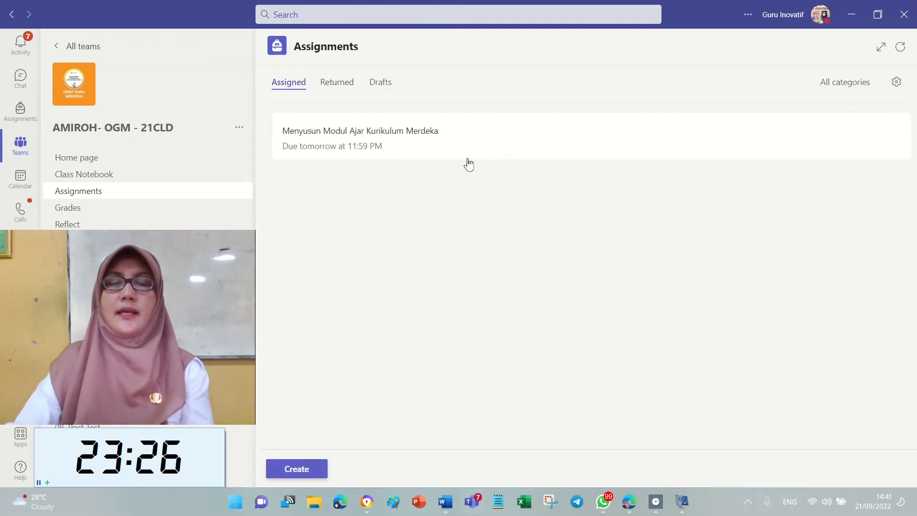
Open the student's Menyusun Modul Ajar Kurikulum Merdeka submission with the Rubrik Penilaian Modul Ajar IKM rubric alongside.
left_click(502, 147)
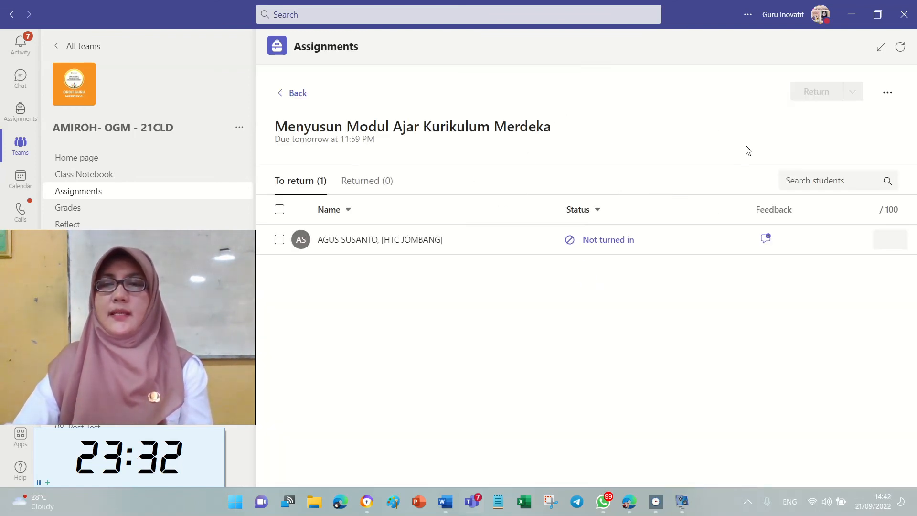
left_click(422, 245)
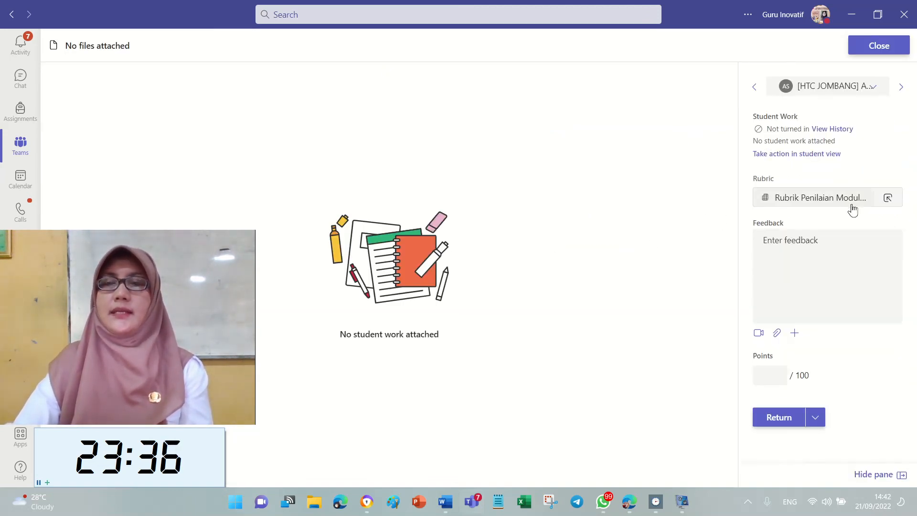
left_click(885, 198)
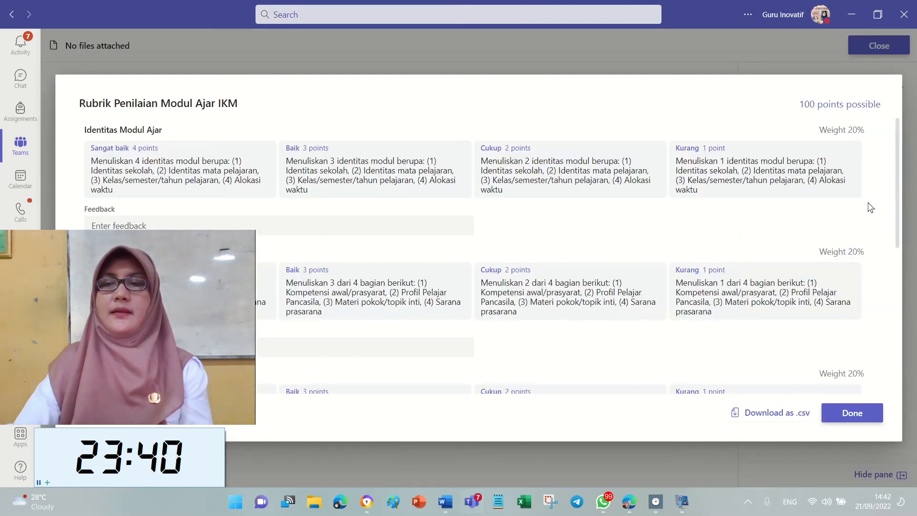
left_click(855, 414)
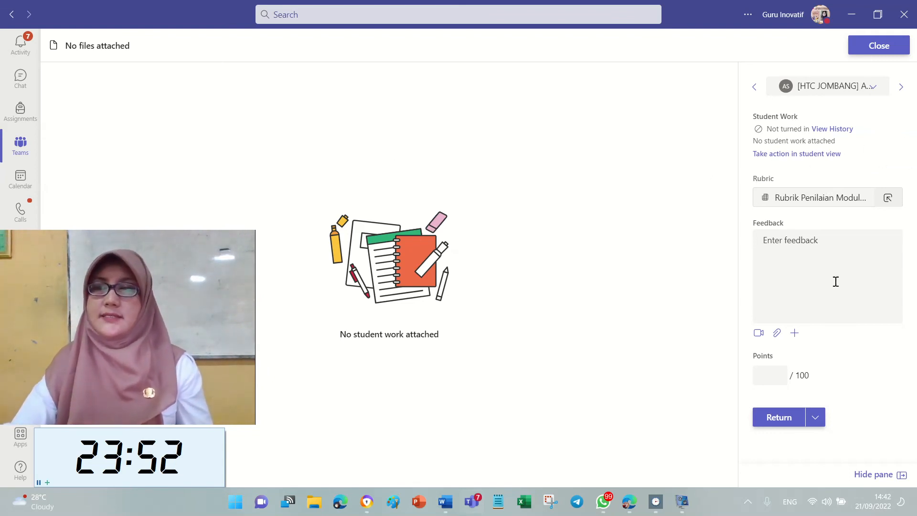
left_click(888, 199)
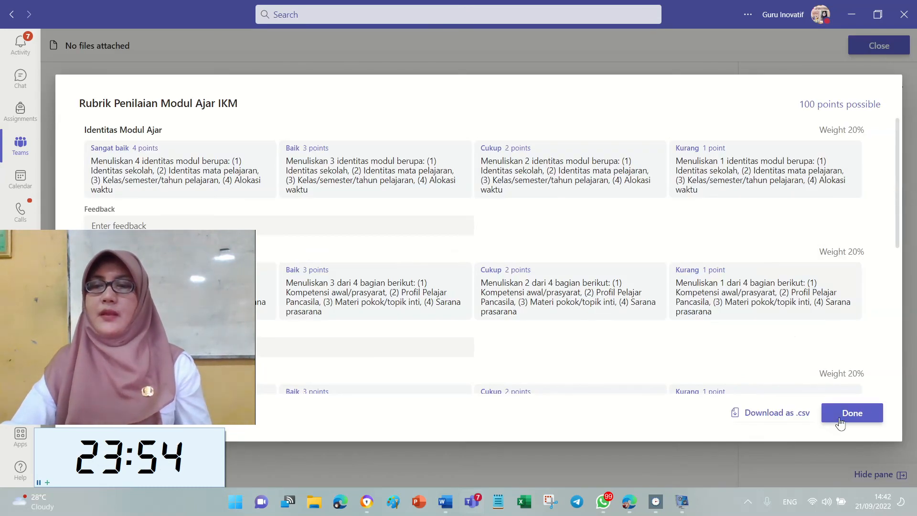
left_click(854, 421)
left_click(831, 198)
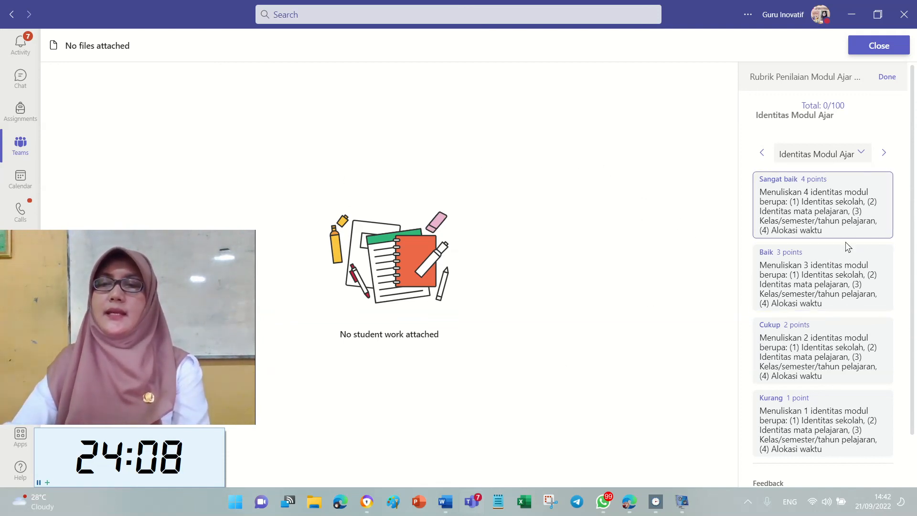
Rate the five criteria Baik, Sangat baik, Baik, Sangat baik, Sangat baik, giving 90 points.
left_click(821, 274)
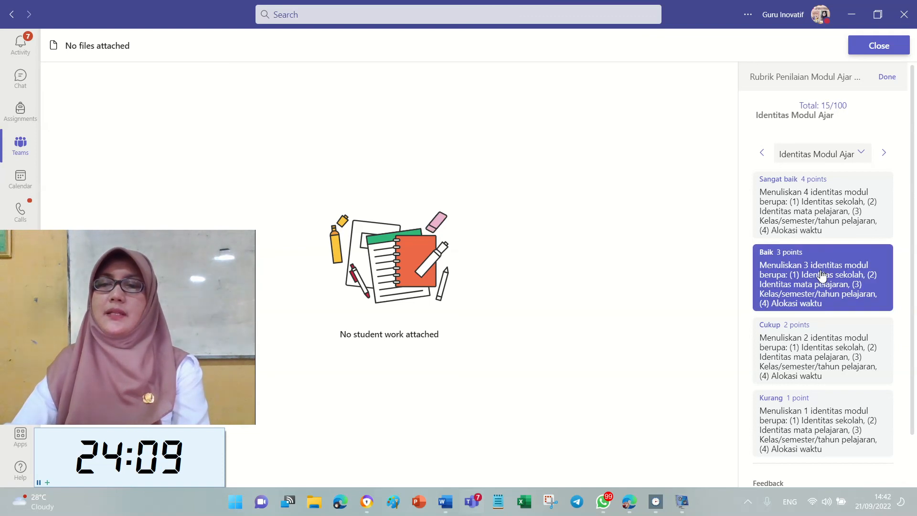
left_click(885, 154)
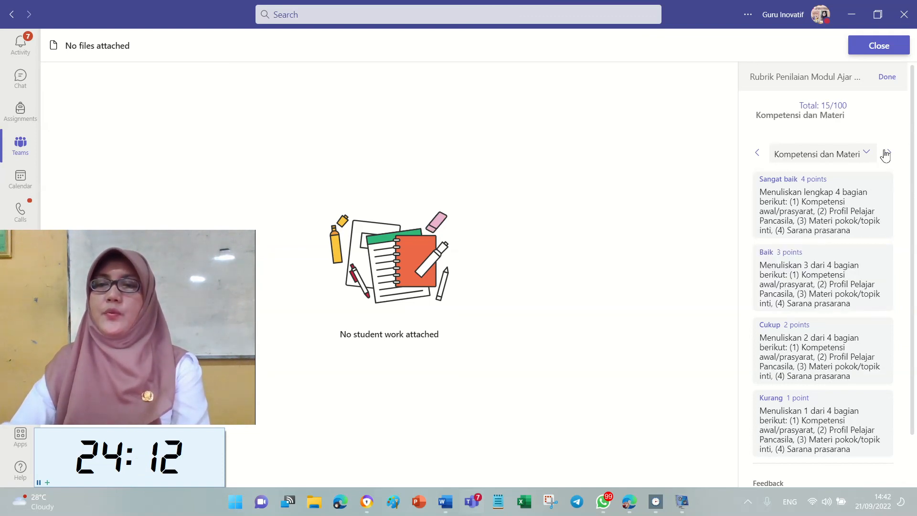
left_click(821, 196)
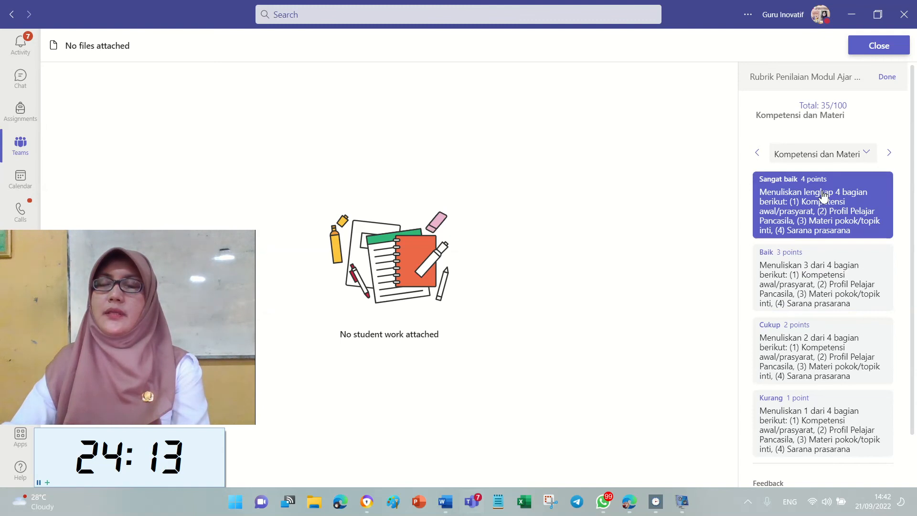
left_click(888, 153)
left_click(830, 293)
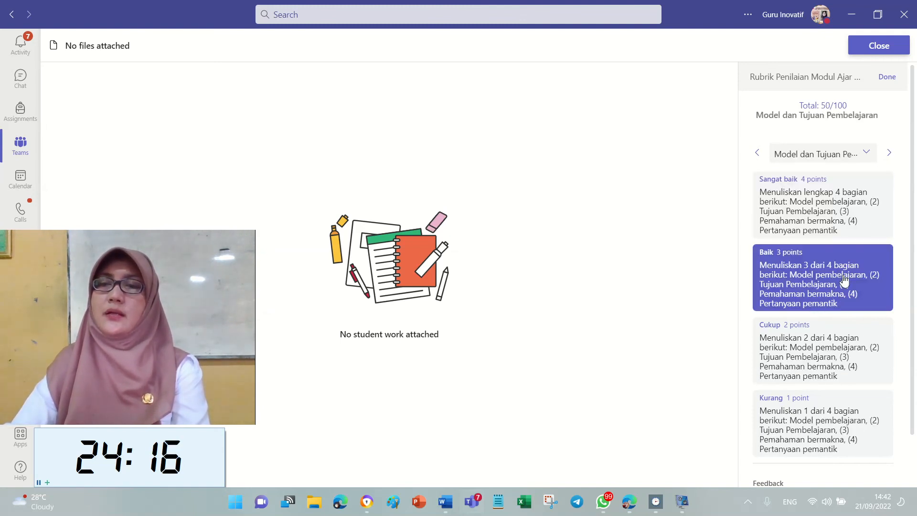
left_click(892, 153)
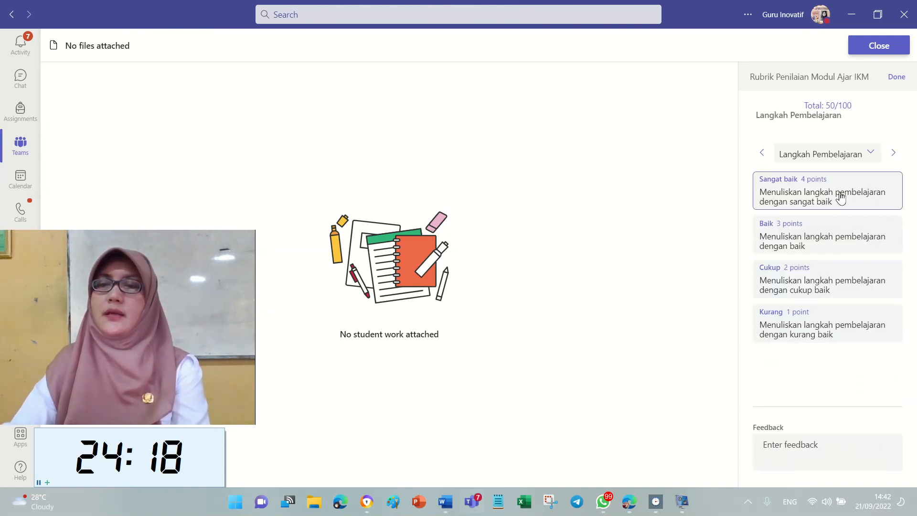
left_click(839, 197)
left_click(895, 153)
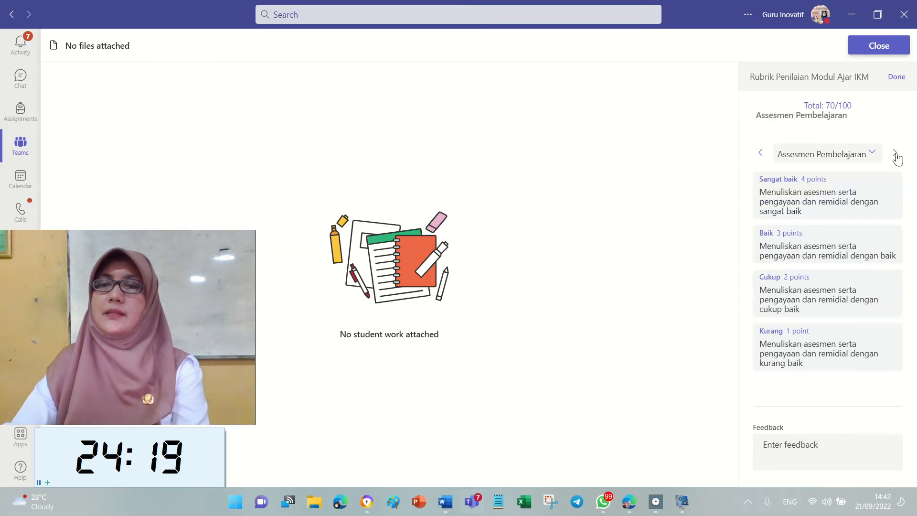
left_click(866, 199)
left_click(895, 153)
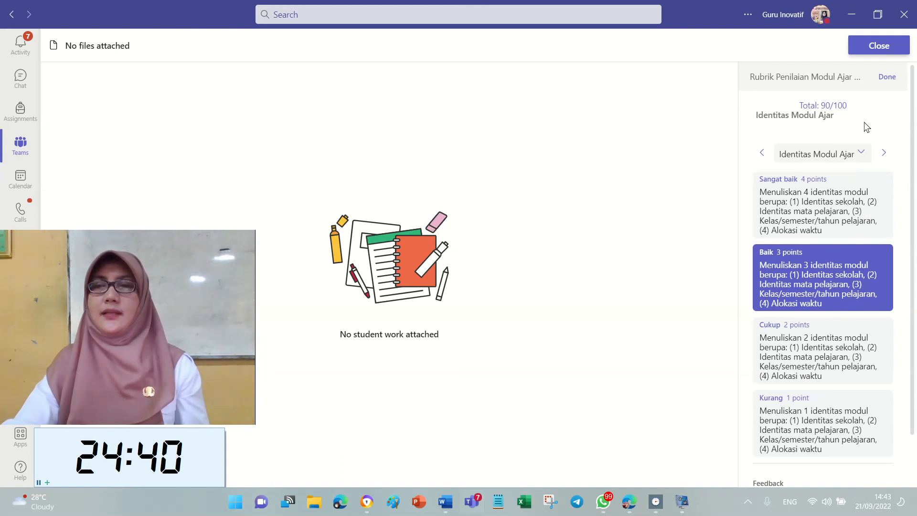
left_click(887, 78)
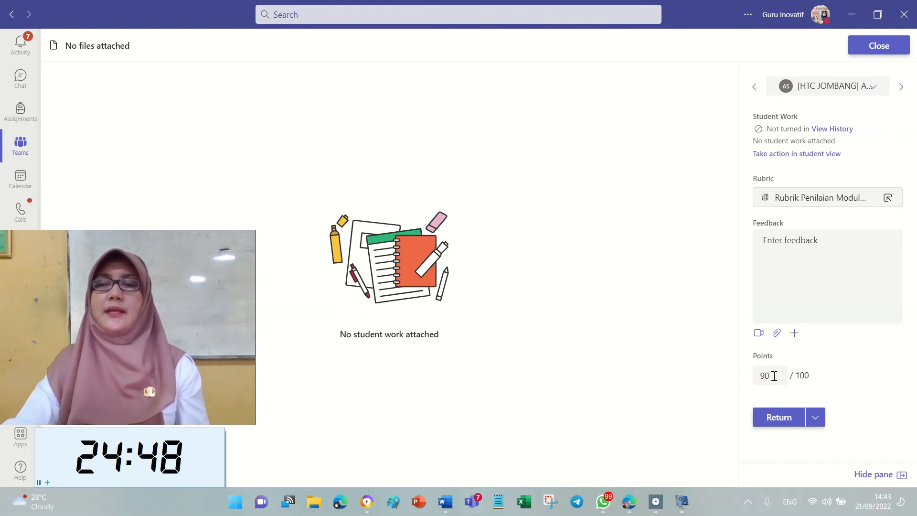
Add the feedback 'Good JOb!' and return the 90/100 Modul Ajar work to the student.
left_click(836, 264)
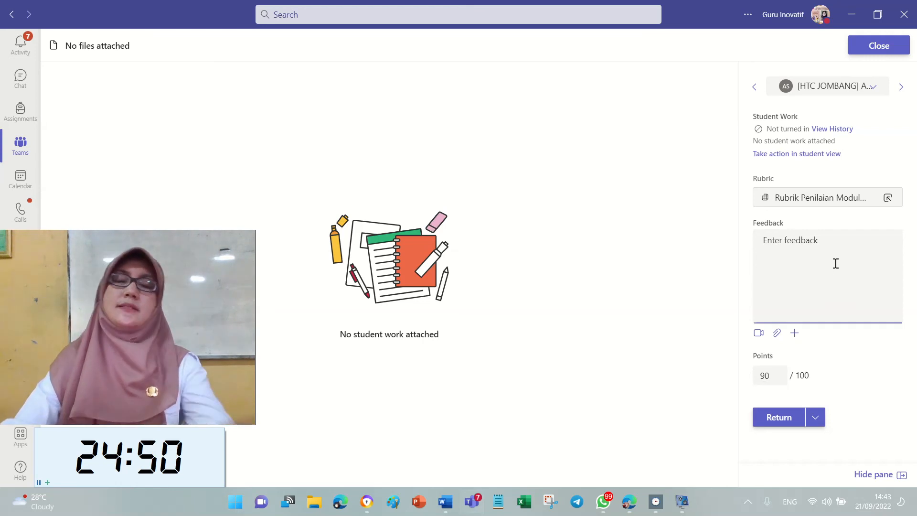
type("Good JOb!")
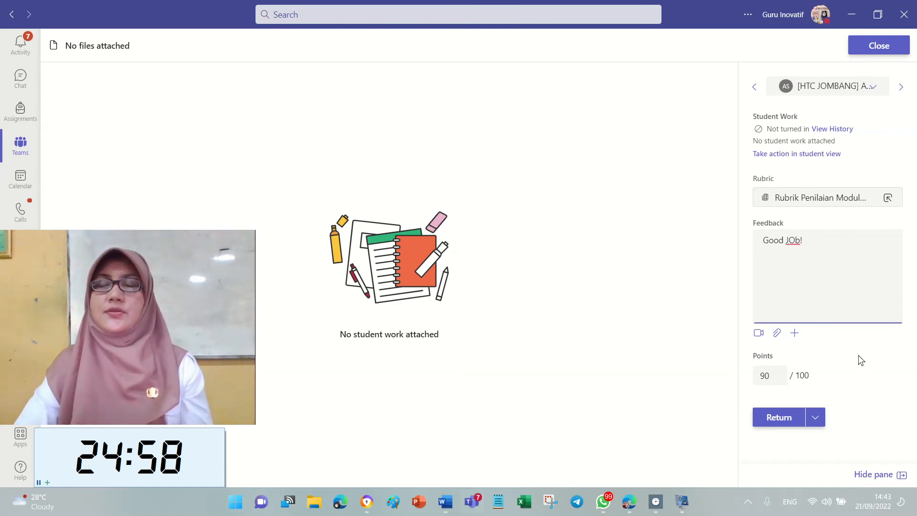
left_click(779, 418)
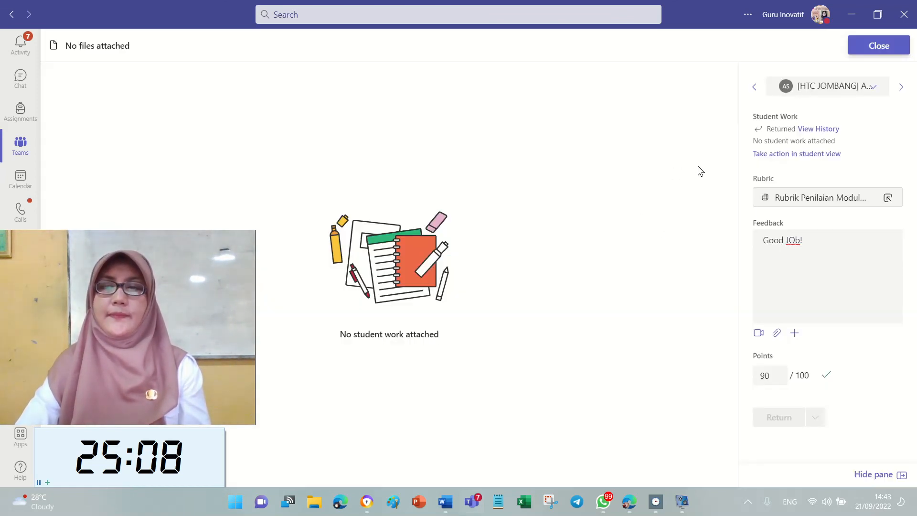
left_click(900, 48)
Check the Returned list shows all three assignments, then highlight items 2–4 yellow in RUBRIK TUGAS 2.
left_click(285, 93)
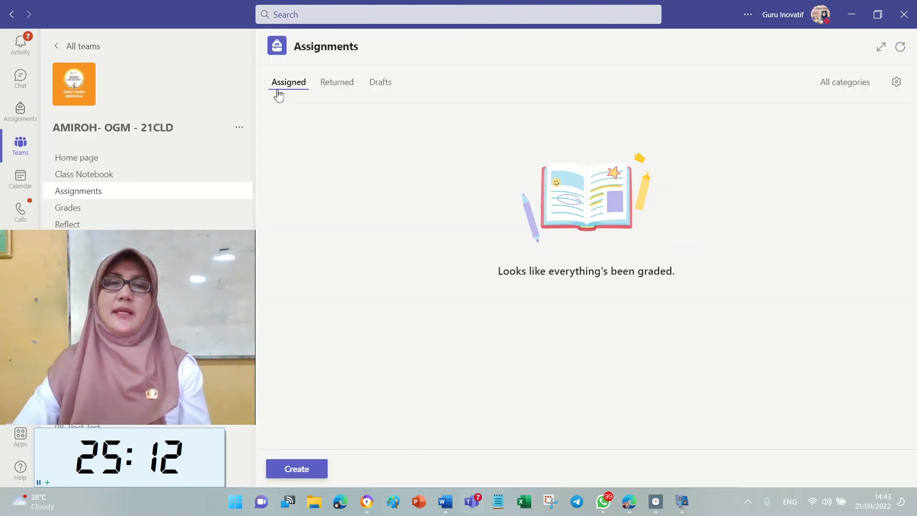
left_click(347, 87)
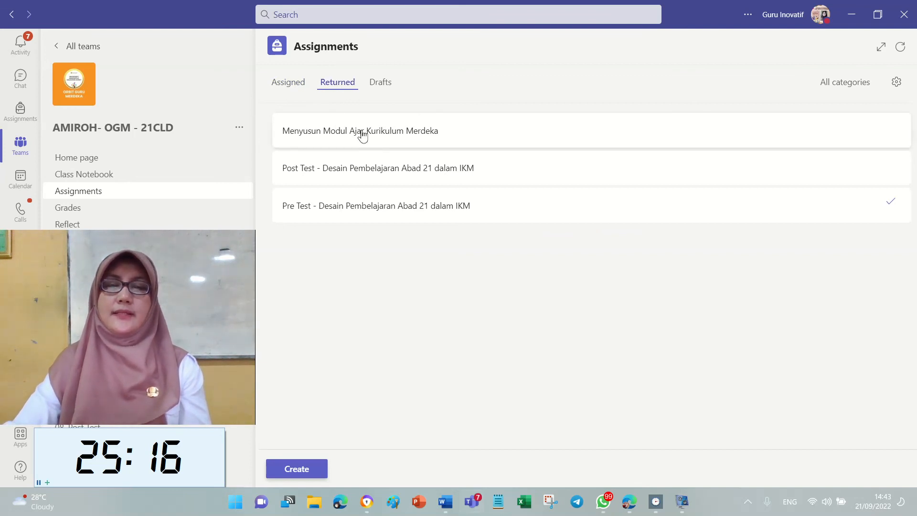
left_click(445, 501)
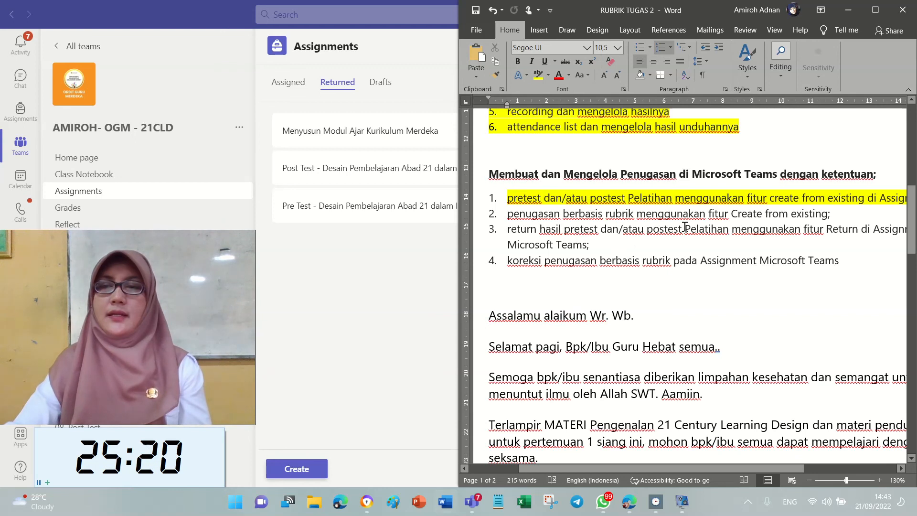
left_click_drag(507, 214, 868, 264)
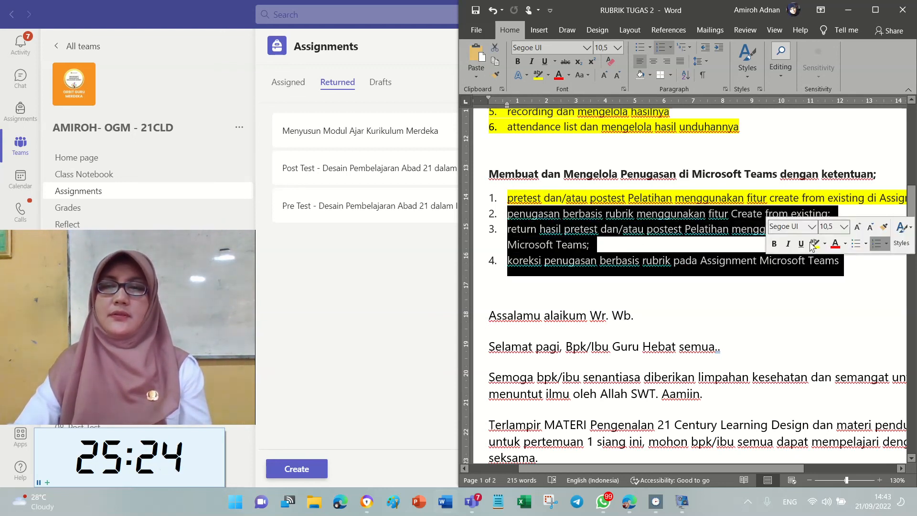
left_click(538, 75)
Minimise the Teams and Word windows and bring the vokoscreenNG recorder window forward.
left_click(411, 284)
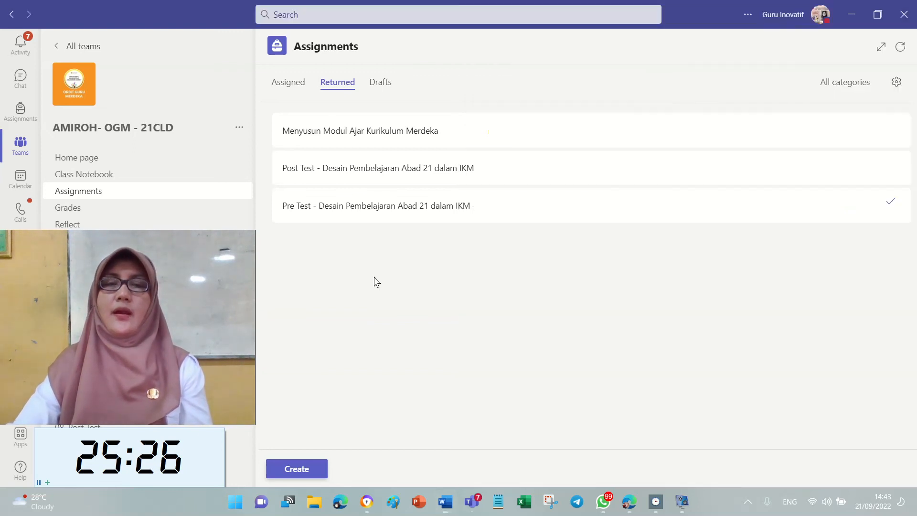
left_click_drag(121, 245, 782, 306)
left_click(477, 282)
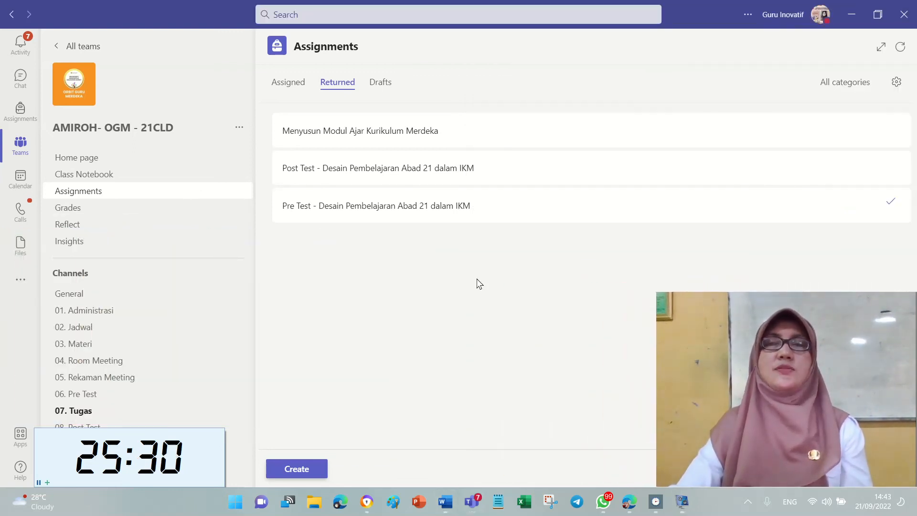
left_click(851, 14)
left_click(848, 9)
left_click_drag(772, 296, 443, 157)
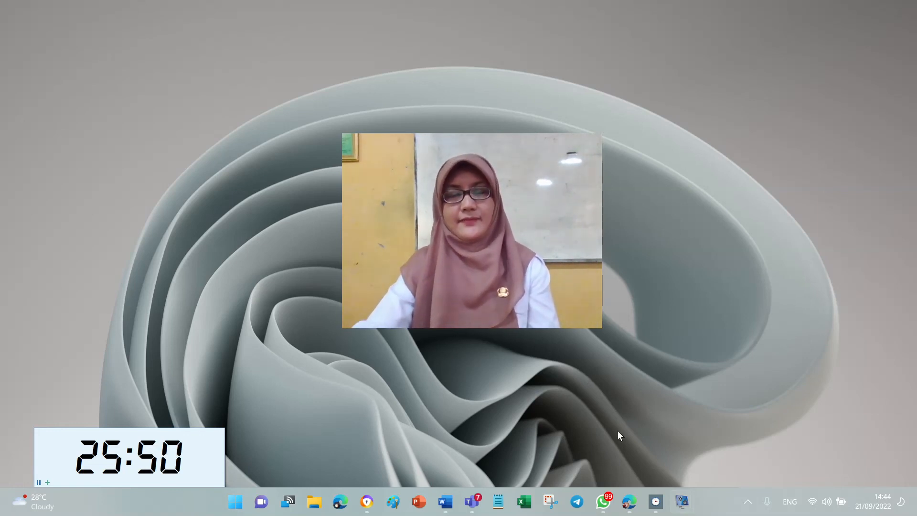
mouse_move(687, 507)
left_click(697, 451)
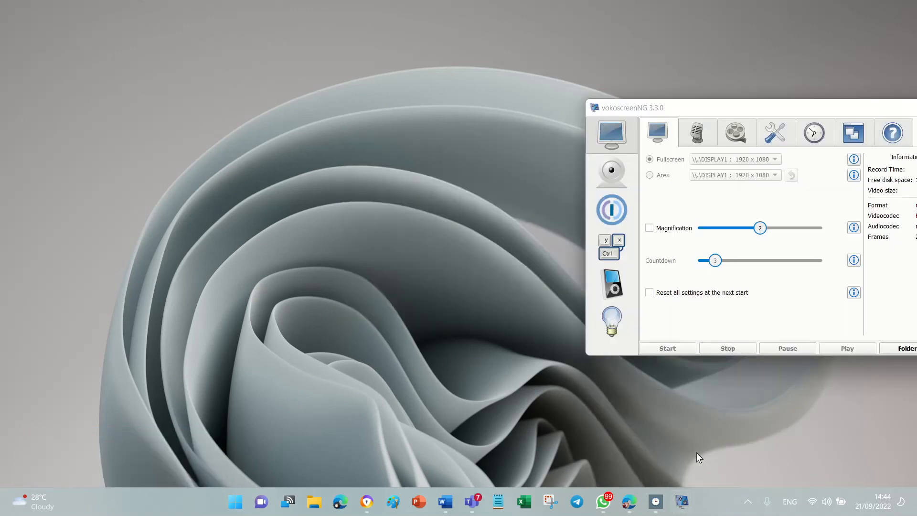